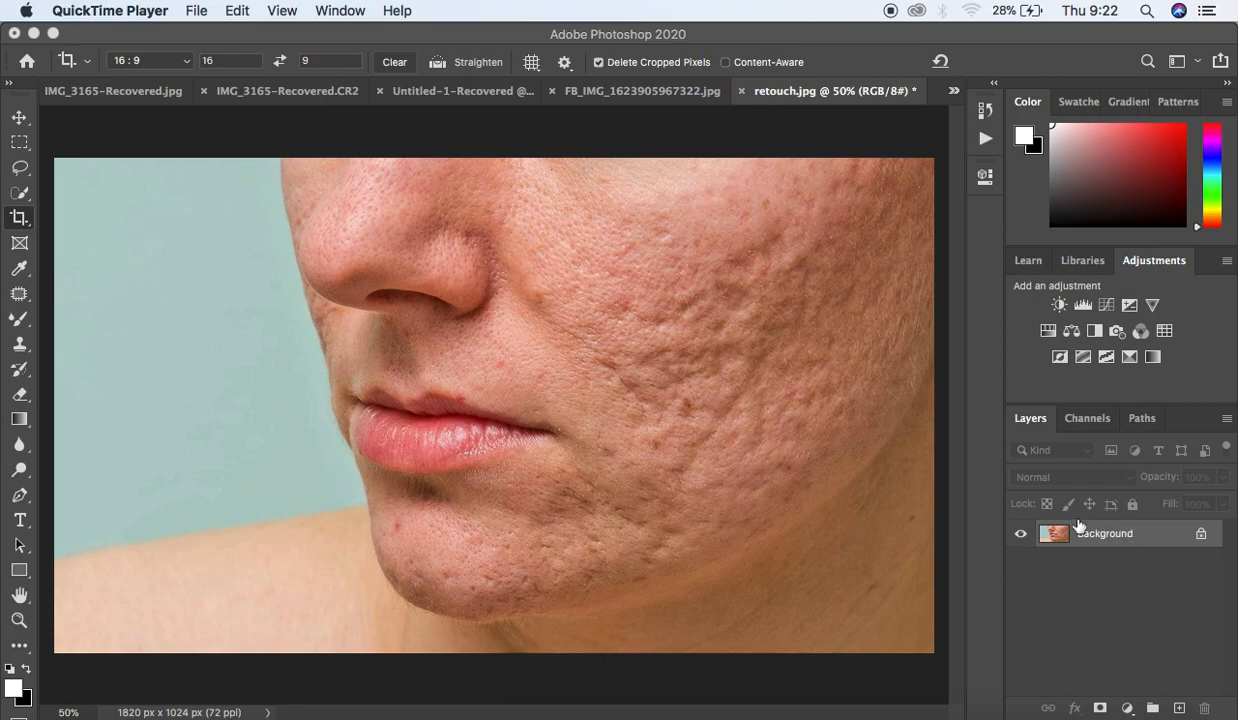
# Step: Duplicate the Background layer and activate the Patch tool for retouching the skin on the copy
pyautogui.click(1100, 595)
pyautogui.press('super+j')
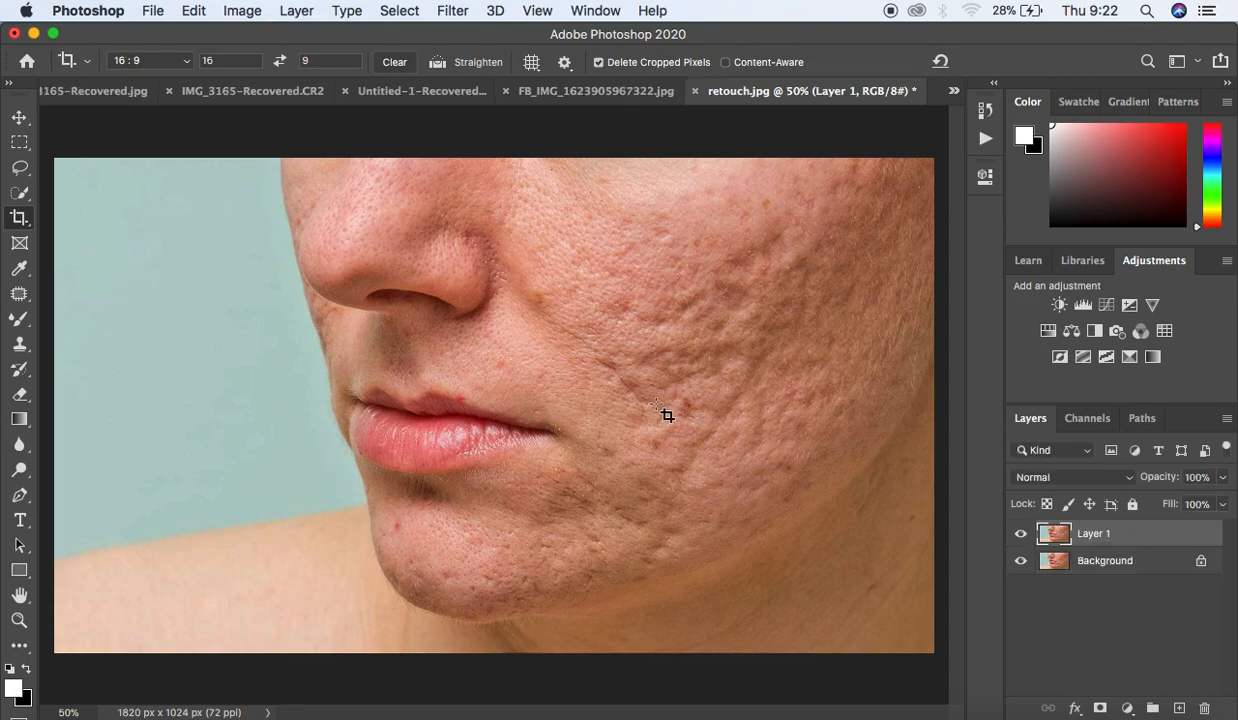
pyautogui.click(20, 293)
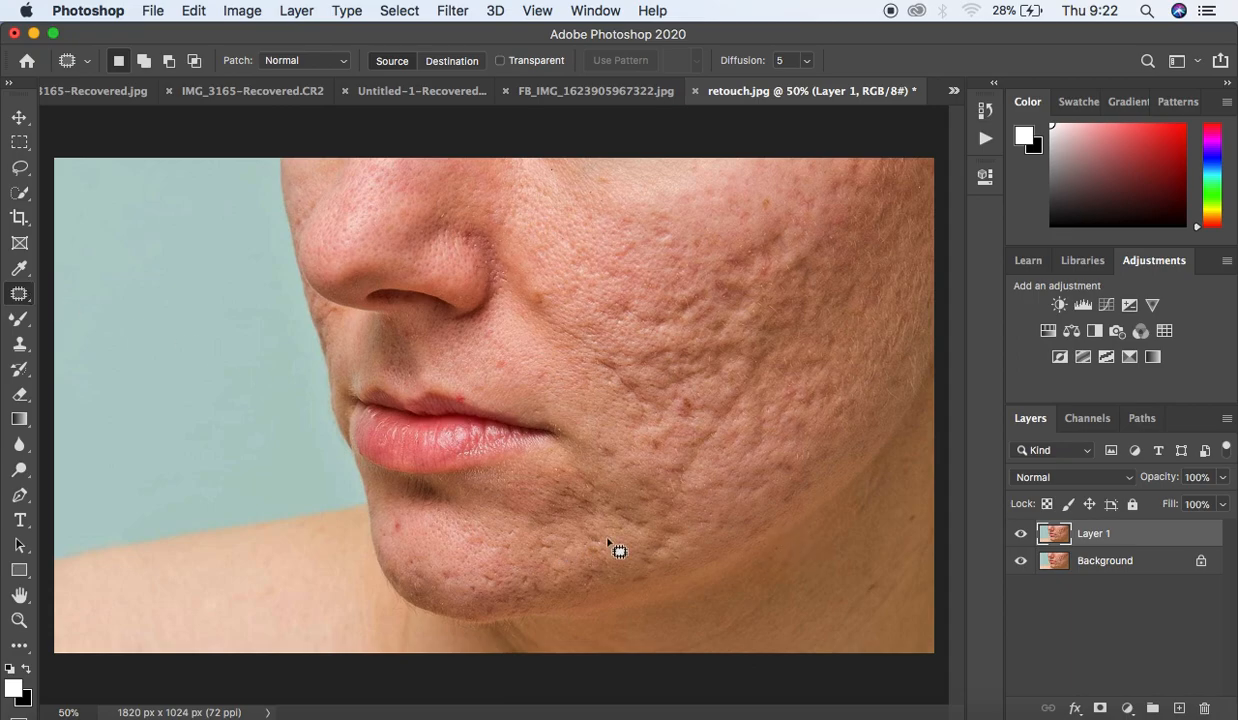
# Step: Patch the dark blemish just beyond the corner of the mouth with cleaner skin next to it
pyautogui.press('super+plus')
pyautogui.press('super+plus')
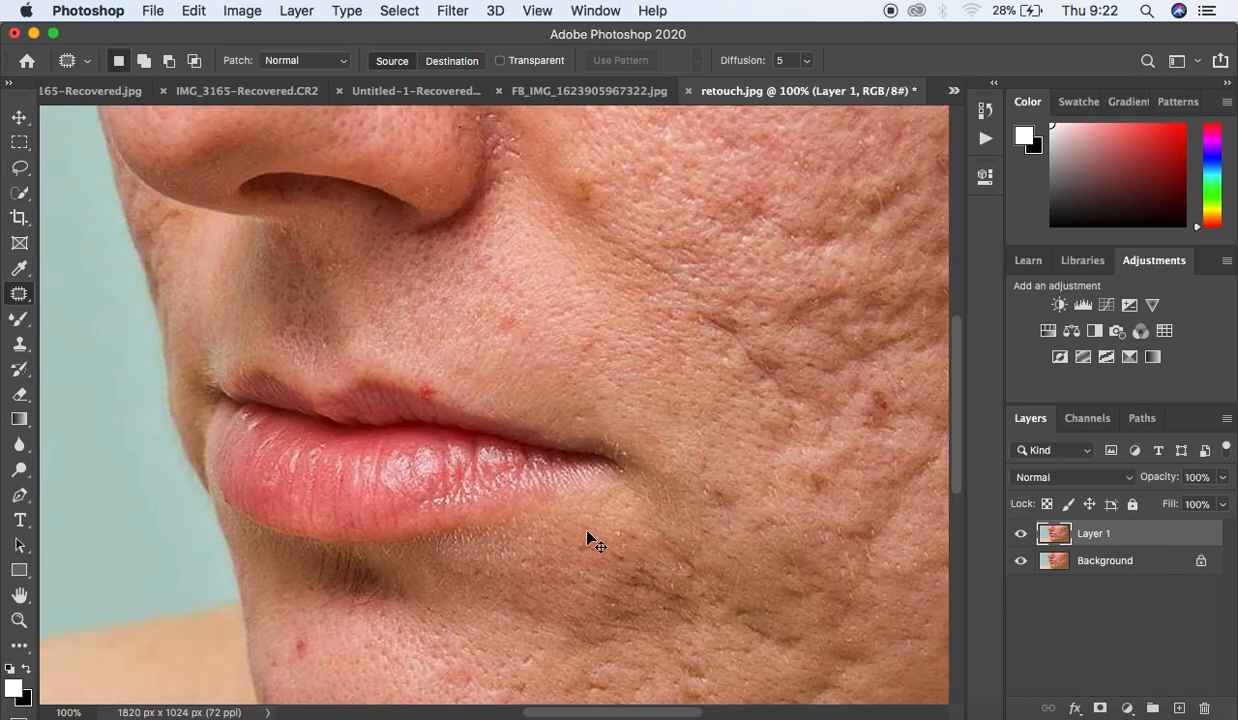
pyautogui.press('super+minus')
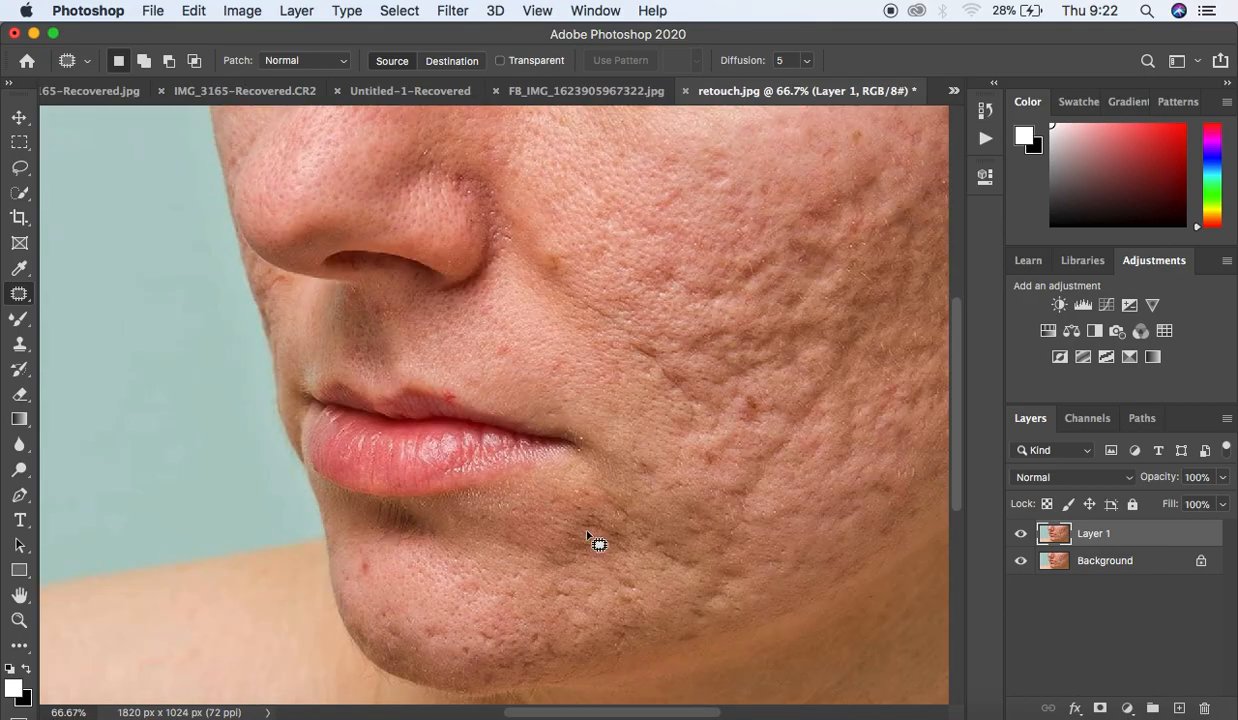
pyautogui.moveTo(645, 465)
pyautogui.mouseDown()
pyautogui.moveTo(635, 450)
pyautogui.moveTo(646, 486)
pyautogui.moveTo(660, 466)
pyautogui.mouseUp()
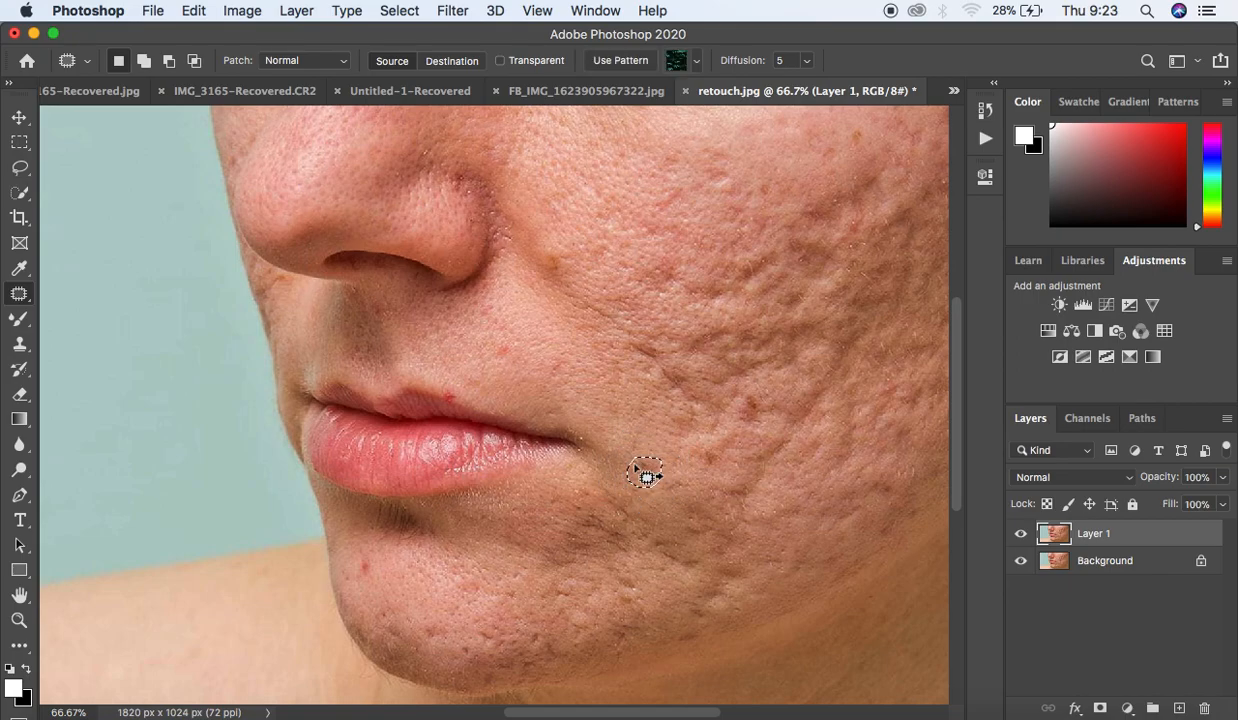
pyautogui.moveTo(655, 478); pyautogui.dragTo(682, 478)
pyautogui.hotkey('ctrl', 'd')
# Step: Patch the reddish spots on the lower cheek, level with the mouth, using clearer surrounding skin
pyautogui.moveTo(745, 402)
pyautogui.mouseDown()
pyautogui.moveTo(797, 398)
pyautogui.moveTo(783, 424)
pyautogui.moveTo(793, 442)
pyautogui.moveTo(822, 392)
pyautogui.moveTo(809, 405)
pyautogui.moveTo(827, 417)
pyautogui.moveTo(782, 446)
pyautogui.moveTo(789, 457)
pyautogui.moveTo(748, 457)
pyautogui.moveTo(751, 486)
pyautogui.moveTo(776, 469)
pyautogui.moveTo(702, 446)
pyautogui.moveTo(705, 473)
pyautogui.moveTo(729, 478)
pyautogui.moveTo(735, 437)
pyautogui.moveTo(733, 453)
pyautogui.moveTo(748, 436)
pyautogui.moveTo(728, 451)
pyautogui.moveTo(725, 512)
pyautogui.moveTo(762, 502)
pyautogui.mouseUp()
pyautogui.hotkey('ctrl', 'd')
pyautogui.click(789, 458)
pyautogui.press('super+d')
pyautogui.press('super+d')
pyautogui.press('super+d')
pyautogui.moveTo(747, 459)
pyautogui.mouseDown()
pyautogui.moveTo(728, 485)
pyautogui.moveTo(768, 461)
pyautogui.mouseUp()
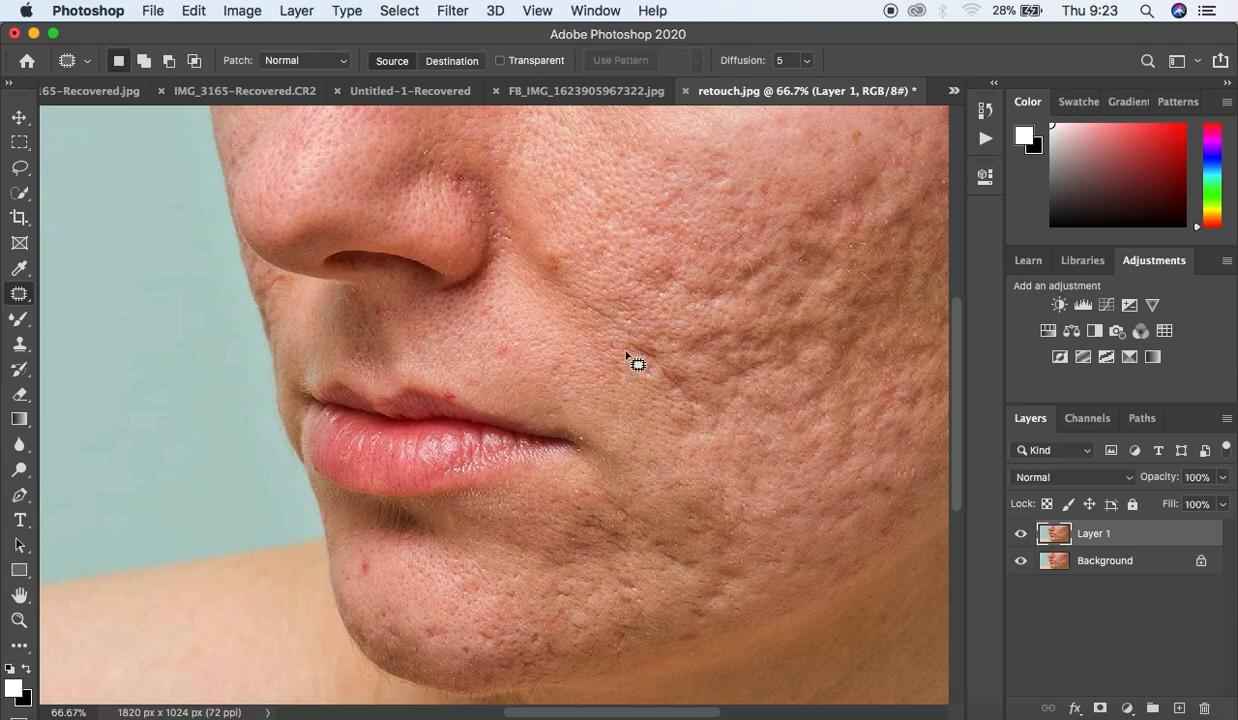
# Step: Patch the brown mole on the cheek beside the nostril and the scars on the upper middle cheek
pyautogui.moveTo(556, 261)
pyautogui.mouseDown()
pyautogui.moveTo(544, 251)
pyautogui.moveTo(572, 281)
pyautogui.moveTo(553, 250)
pyautogui.mouseUp()
pyautogui.press('super+d')
pyautogui.moveTo(757, 258)
pyautogui.mouseDown()
pyautogui.moveTo(736, 293)
pyautogui.moveTo(769, 282)
pyautogui.moveTo(783, 253)
pyautogui.moveTo(762, 262)
pyautogui.moveTo(751, 244)
pyautogui.moveTo(748, 296)
pyautogui.moveTo(771, 298)
pyautogui.moveTo(789, 273)
pyautogui.moveTo(743, 303)
pyautogui.moveTo(799, 289)
pyautogui.moveTo(776, 318)
pyautogui.moveTo(804, 307)
pyautogui.mouseUp()
pyautogui.press('super+d')
pyautogui.press('super+d')
pyautogui.press('super+d')
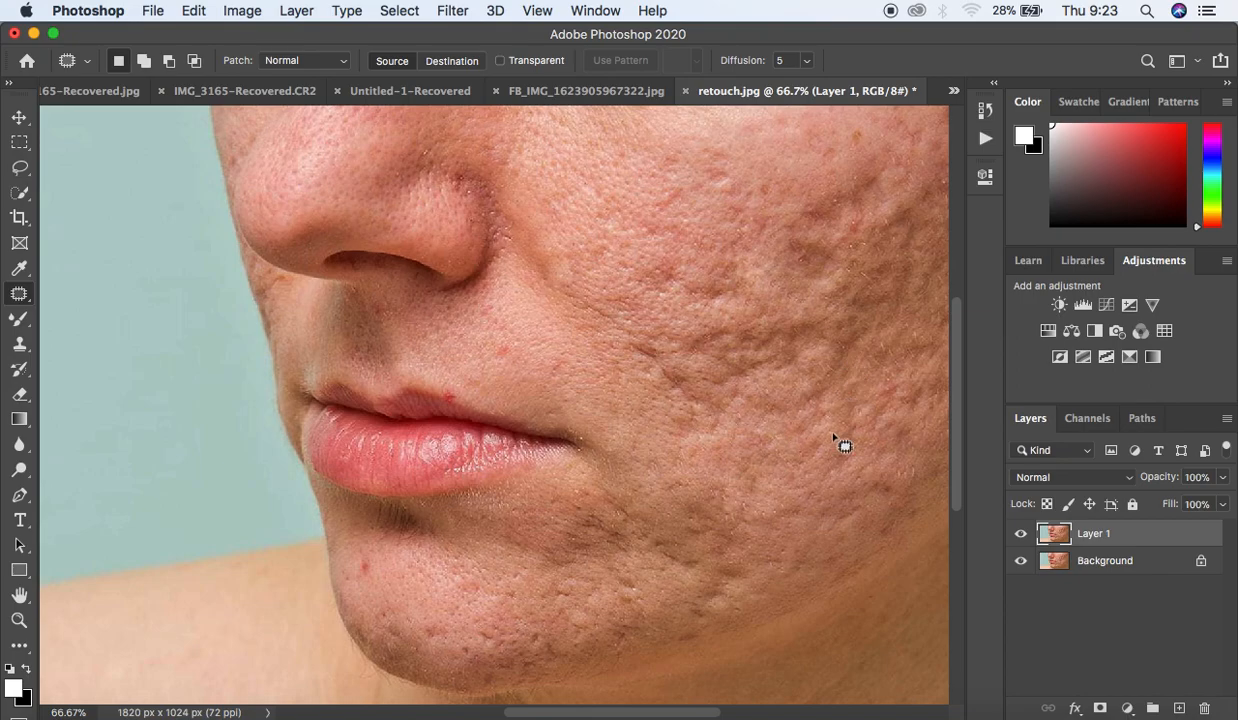
# Step: Patch the pitted scars on the lower middle cheek with smoother skin from just below them
pyautogui.moveTo(817, 384)
pyautogui.mouseDown()
pyautogui.moveTo(762, 401)
pyautogui.moveTo(772, 424)
pyautogui.moveTo(788, 400)
pyautogui.moveTo(760, 422)
pyautogui.moveTo(786, 440)
pyautogui.moveTo(816, 427)
pyautogui.moveTo(811, 416)
pyautogui.moveTo(786, 420)
pyautogui.moveTo(846, 468)
pyautogui.moveTo(850, 436)
pyautogui.moveTo(875, 440)
pyautogui.moveTo(818, 432)
pyautogui.moveTo(792, 458)
pyautogui.moveTo(826, 461)
pyautogui.mouseUp()
pyautogui.press('super+d')
pyautogui.click(784, 417)
pyautogui.press('super+d')
pyautogui.press('super+d')
pyautogui.moveTo(758, 429)
pyautogui.mouseDown()
pyautogui.moveTo(755, 469)
pyautogui.moveTo(779, 440)
pyautogui.mouseUp()
pyautogui.moveTo(770, 450)
pyautogui.mouseDown()
pyautogui.moveTo(791, 444)
pyautogui.moveTo(740, 470)
pyautogui.moveTo(768, 489)
pyautogui.moveTo(757, 492)
pyautogui.moveTo(774, 483)
pyautogui.mouseUp()
pyautogui.press('super+d')
pyautogui.press('super+d')
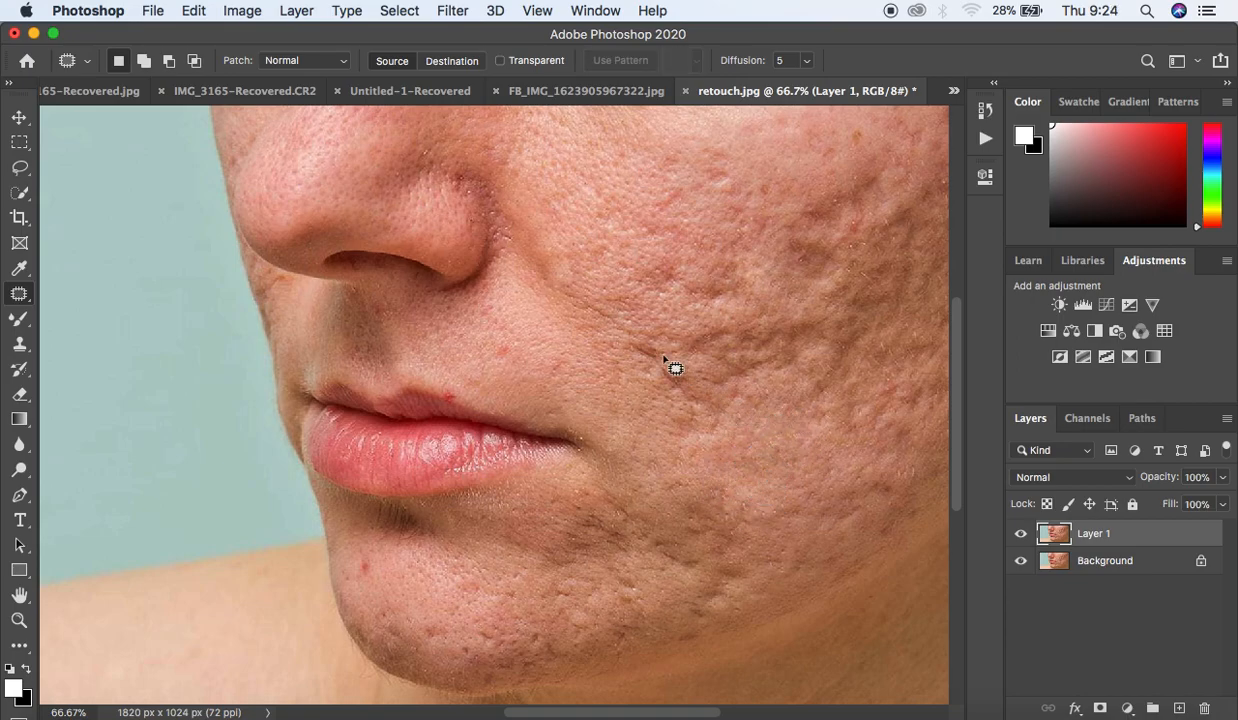
# Step: Patch the diagonal crease running down from beside the nose onto the cheek
pyautogui.moveTo(628, 345)
pyautogui.mouseDown()
pyautogui.moveTo(670, 385)
pyautogui.moveTo(683, 378)
pyautogui.moveTo(649, 331)
pyautogui.moveTo(658, 379)
pyautogui.mouseUp()
pyautogui.press('super+d')
pyautogui.moveTo(617, 324)
pyautogui.mouseDown()
pyautogui.moveTo(572, 298)
pyautogui.moveTo(624, 337)
pyautogui.moveTo(613, 315)
pyautogui.moveTo(615, 332)
pyautogui.moveTo(600, 332)
pyautogui.mouseUp()
pyautogui.press('super+d')
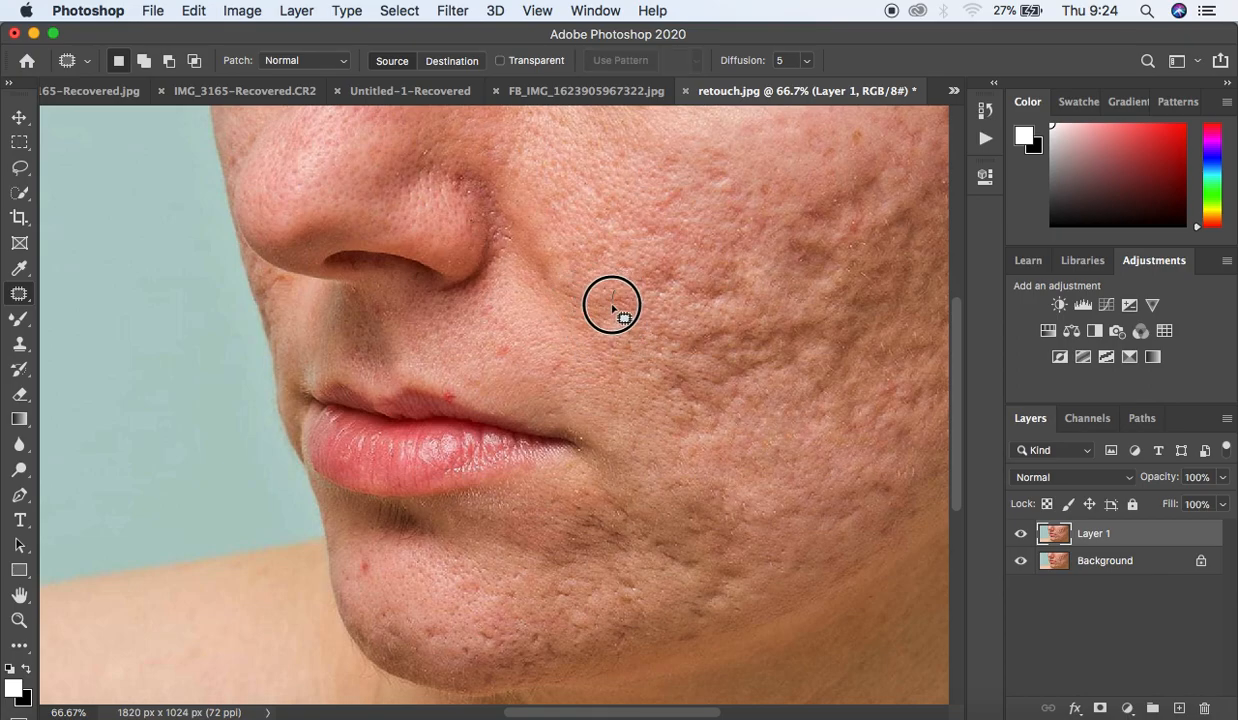
pyautogui.moveTo(637, 291); pyautogui.dragTo(615, 322)
pyautogui.press('super+d')
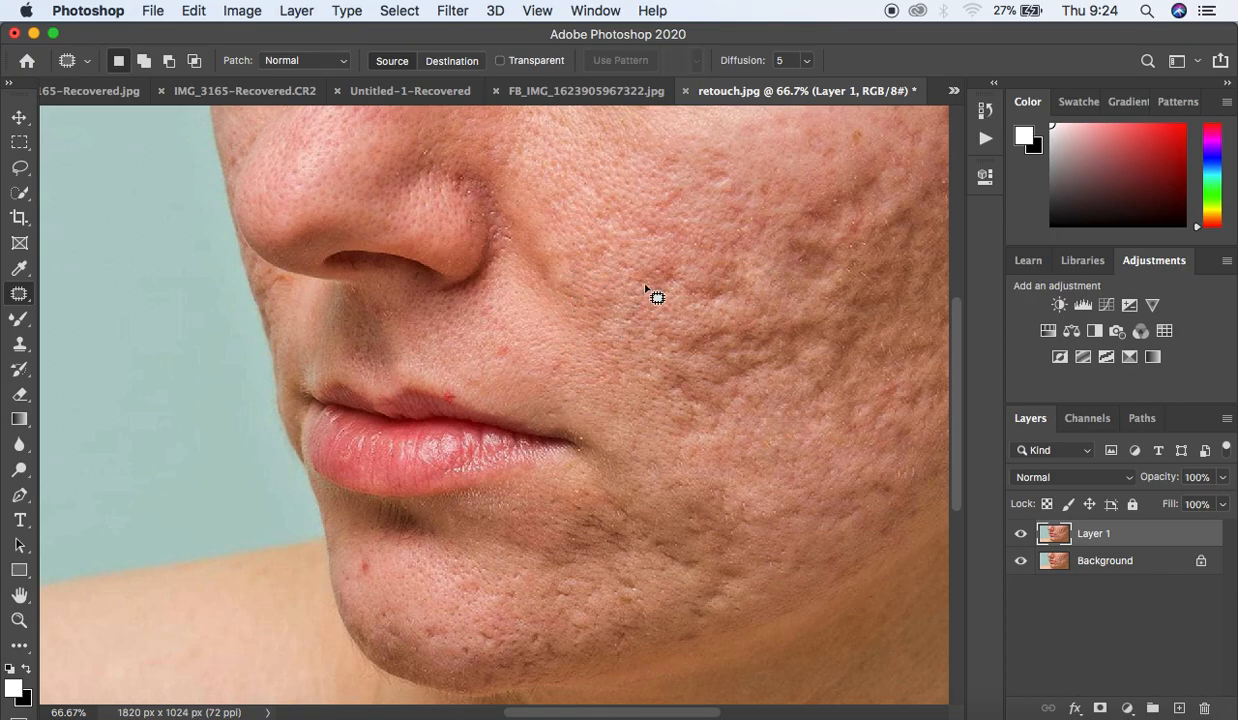
# Step: Patch the raised scars and hollows across the middle of the cheek
pyautogui.moveTo(655, 264)
pyautogui.mouseDown()
pyautogui.moveTo(638, 285)
pyautogui.moveTo(674, 290)
pyautogui.moveTo(671, 257)
pyautogui.moveTo(664, 270)
pyautogui.moveTo(647, 257)
pyautogui.moveTo(697, 282)
pyautogui.moveTo(713, 309)
pyautogui.moveTo(728, 280)
pyautogui.moveTo(722, 300)
pyautogui.moveTo(705, 290)
pyautogui.moveTo(672, 300)
pyautogui.moveTo(685, 271)
pyautogui.moveTo(724, 298)
pyautogui.moveTo(744, 276)
pyautogui.moveTo(727, 264)
pyautogui.moveTo(708, 287)
pyautogui.moveTo(713, 248)
pyautogui.moveTo(756, 278)
pyautogui.mouseUp()
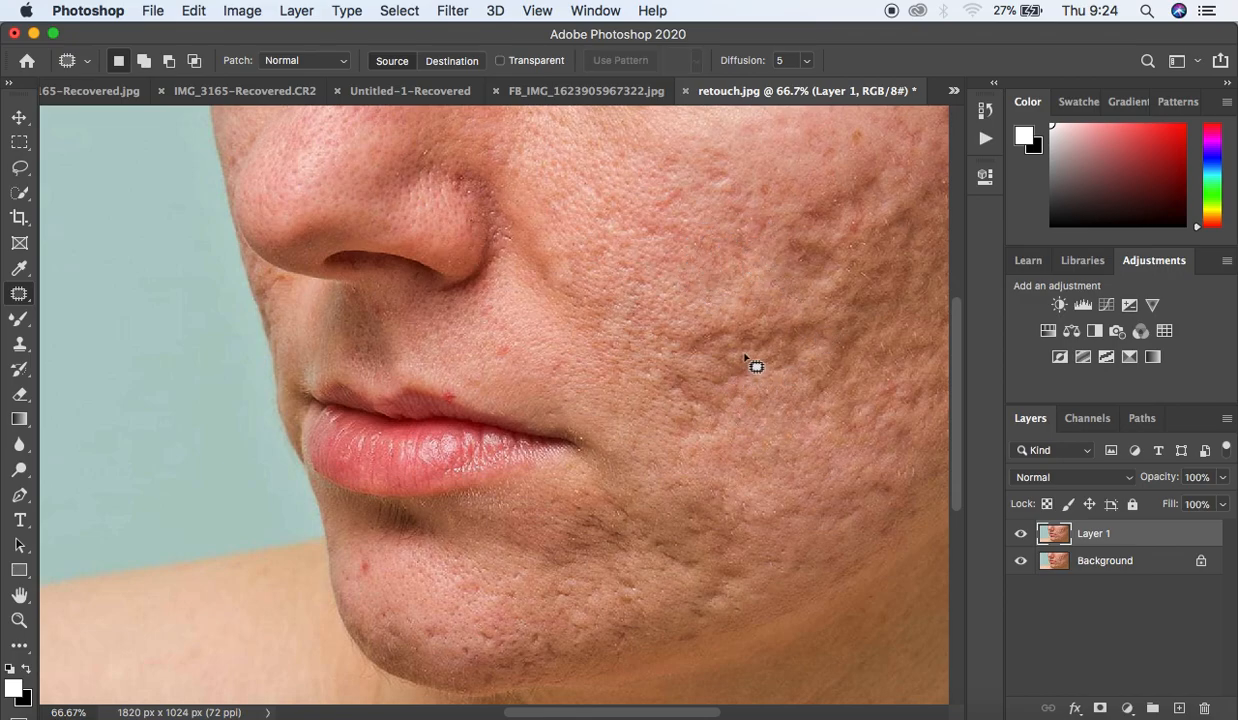
pyautogui.moveTo(752, 368)
pyautogui.mouseDown()
pyautogui.moveTo(741, 414)
pyautogui.moveTo(720, 394)
pyautogui.moveTo(722, 428)
pyautogui.moveTo(735, 428)
pyautogui.moveTo(754, 390)
pyautogui.moveTo(750, 421)
pyautogui.moveTo(765, 403)
pyautogui.moveTo(776, 414)
pyautogui.mouseUp()
pyautogui.moveTo(770, 352)
pyautogui.mouseDown()
pyautogui.moveTo(720, 367)
pyautogui.moveTo(719, 392)
pyautogui.moveTo(793, 362)
pyautogui.moveTo(772, 389)
pyautogui.mouseUp()
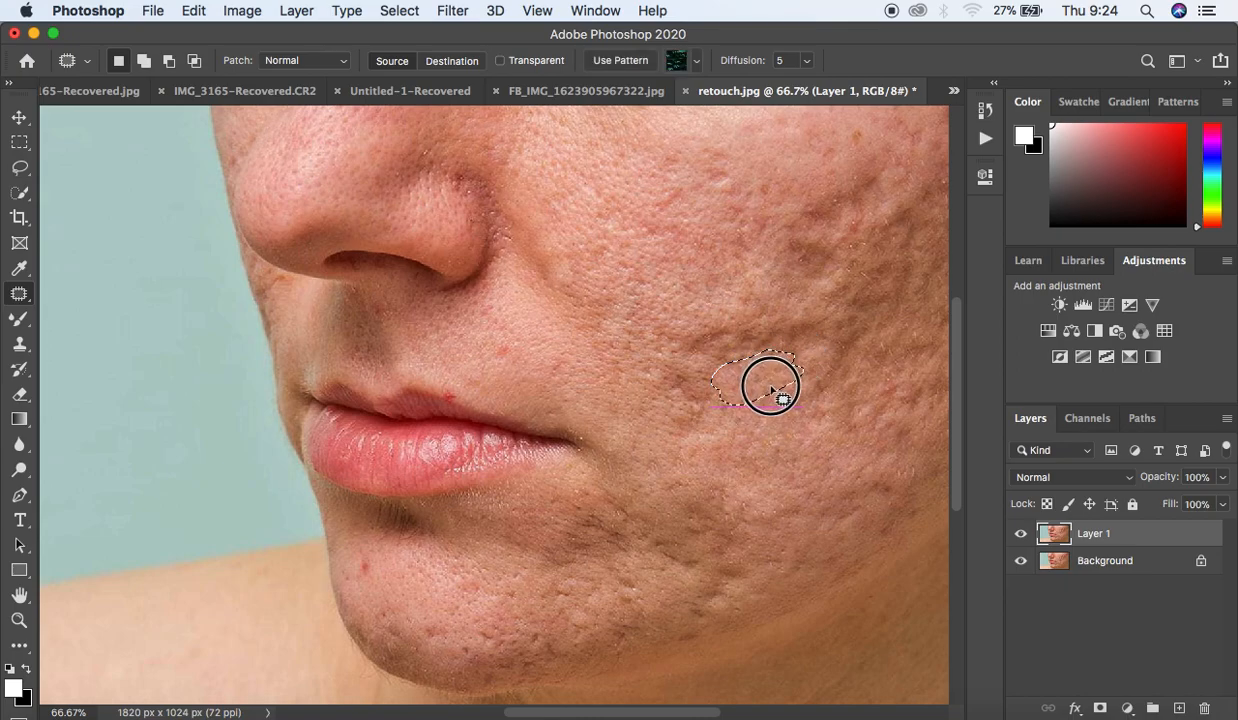
pyautogui.moveTo(761, 331)
pyautogui.mouseDown()
pyautogui.moveTo(743, 332)
pyautogui.moveTo(735, 367)
pyautogui.moveTo(793, 343)
pyautogui.moveTo(807, 320)
pyautogui.moveTo(774, 351)
pyautogui.moveTo(783, 366)
pyautogui.moveTo(777, 327)
pyautogui.moveTo(780, 369)
pyautogui.moveTo(790, 313)
pyautogui.moveTo(716, 323)
pyautogui.moveTo(688, 348)
pyautogui.moveTo(757, 337)
pyautogui.moveTo(733, 342)
pyautogui.moveTo(728, 318)
pyautogui.moveTo(713, 356)
pyautogui.moveTo(727, 370)
pyautogui.moveTo(667, 404)
pyautogui.moveTo(706, 380)
pyautogui.moveTo(694, 386)
pyautogui.moveTo(684, 358)
pyautogui.moveTo(674, 409)
pyautogui.moveTo(696, 395)
pyautogui.moveTo(680, 383)
pyautogui.moveTo(686, 401)
pyautogui.moveTo(664, 400)
pyautogui.mouseUp()
pyautogui.press('super+d')
pyautogui.press('super+d')
pyautogui.press('super+d')
pyautogui.press('super+d')
pyautogui.press('super+d')
pyautogui.press('super+d')
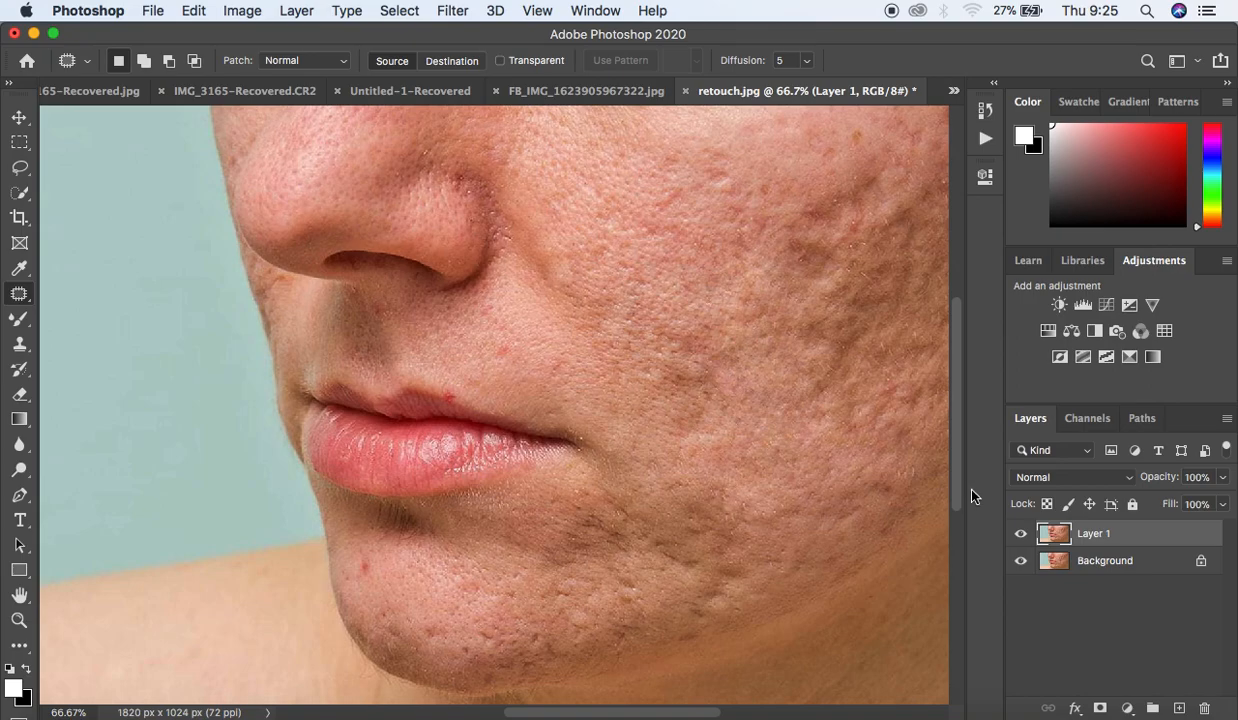
# Step: Toggle the visibility of Layer 1 to compare the patched skin with the original
pyautogui.click(1020, 534)
pyautogui.click(1020, 535)
pyautogui.click(1020, 535)
pyautogui.click(1020, 535)
# Step: Patch the deep scars on the outer cheek at about the height of the upper lip
pyautogui.moveTo(842, 336)
pyautogui.mouseDown()
pyautogui.moveTo(829, 345)
pyautogui.moveTo(837, 381)
pyautogui.moveTo(860, 327)
pyautogui.moveTo(860, 360)
pyautogui.mouseUp()
pyautogui.press('super+d')
pyautogui.moveTo(796, 320)
pyautogui.mouseDown()
pyautogui.moveTo(809, 354)
pyautogui.moveTo(825, 310)
pyautogui.mouseUp()
pyautogui.moveTo(819, 327); pyautogui.dragTo(788, 357)
pyautogui.press('super+d')
pyautogui.moveTo(905, 380)
pyautogui.mouseDown()
pyautogui.moveTo(890, 387)
pyautogui.moveTo(923, 395)
pyautogui.moveTo(890, 427)
pyautogui.moveTo(881, 370)
pyautogui.moveTo(876, 417)
pyautogui.moveTo(898, 399)
pyautogui.moveTo(873, 370)
pyautogui.mouseUp()
pyautogui.press('super+d')
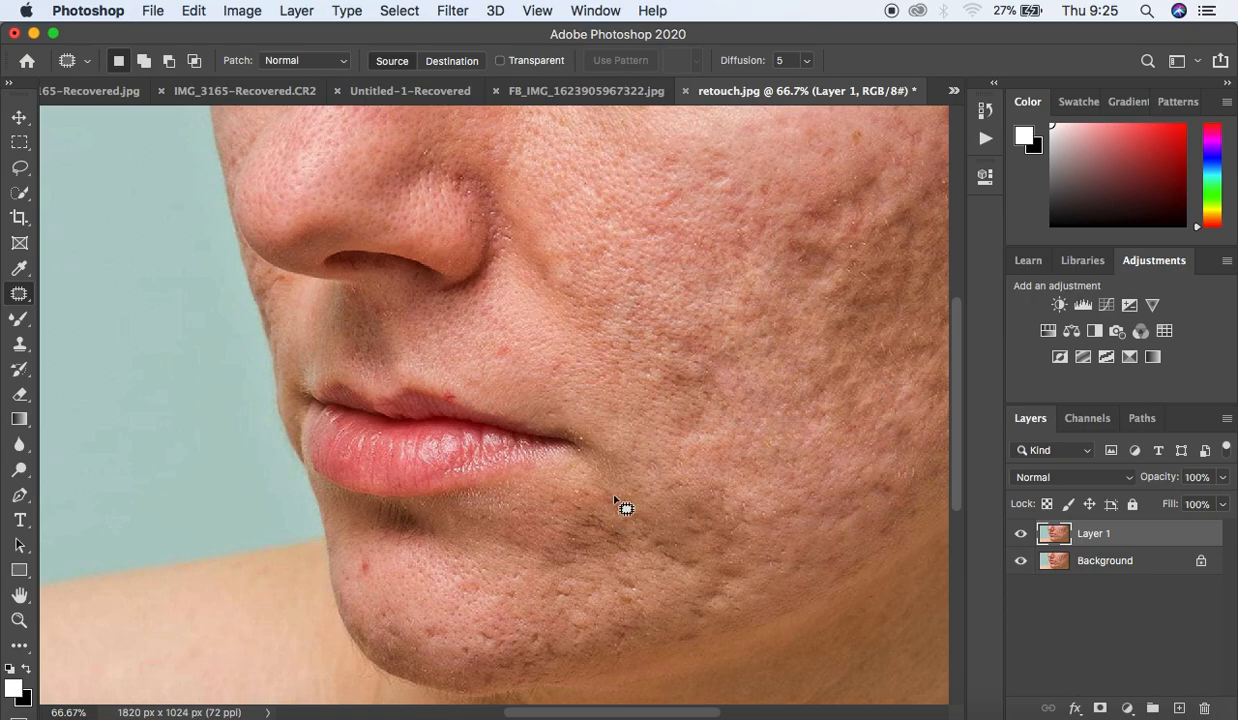
# Step: Patch the blemishes across the upper cheek, level with the nose
pyautogui.moveTo(700, 173)
pyautogui.mouseDown()
pyautogui.moveTo(746, 171)
pyautogui.moveTo(709, 150)
pyautogui.moveTo(730, 173)
pyautogui.moveTo(747, 157)
pyautogui.moveTo(722, 188)
pyautogui.moveTo(735, 203)
pyautogui.moveTo(743, 172)
pyautogui.moveTo(760, 178)
pyautogui.moveTo(757, 201)
pyautogui.moveTo(773, 190)
pyautogui.moveTo(769, 172)
pyautogui.moveTo(811, 203)
pyautogui.moveTo(808, 230)
pyautogui.moveTo(831, 229)
pyautogui.moveTo(842, 204)
pyautogui.moveTo(824, 207)
pyautogui.moveTo(816, 186)
pyautogui.moveTo(845, 181)
pyautogui.moveTo(842, 216)
pyautogui.moveTo(886, 178)
pyautogui.moveTo(862, 188)
pyautogui.moveTo(852, 172)
pyautogui.moveTo(853, 238)
pyautogui.moveTo(874, 205)
pyautogui.moveTo(861, 217)
pyautogui.moveTo(851, 185)
pyautogui.mouseUp()
pyautogui.press('super+d')
pyautogui.press('super+d')
pyautogui.press('super+d')
pyautogui.press('super+d')
pyautogui.press('super+d')
pyautogui.moveTo(843, 190); pyautogui.dragTo(821, 193)
pyautogui.press('super+d')
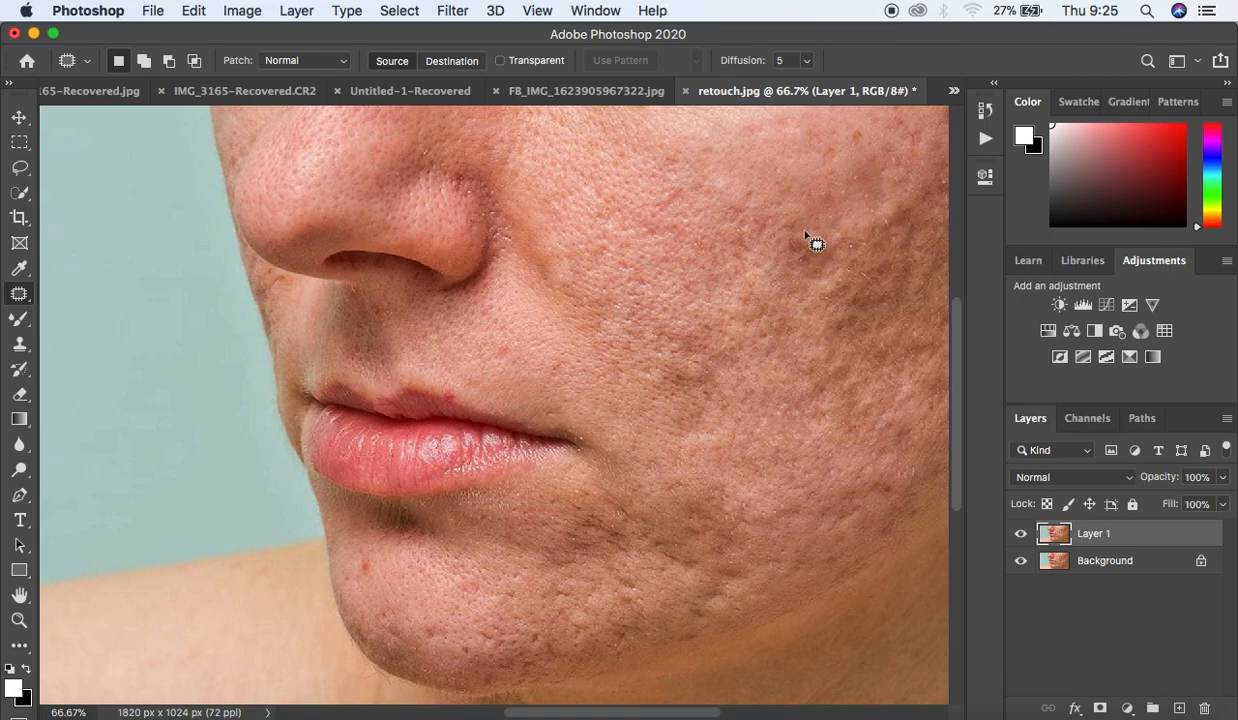
# Step: Patch the dark hollows on the upper outer cheek and the remaining scars near the cheek's centre
pyautogui.moveTo(789, 233)
pyautogui.mouseDown()
pyautogui.moveTo(793, 264)
pyautogui.moveTo(816, 250)
pyautogui.moveTo(808, 236)
pyautogui.moveTo(765, 268)
pyautogui.mouseUp()
pyautogui.moveTo(830, 247)
pyautogui.mouseDown()
pyautogui.moveTo(803, 287)
pyautogui.moveTo(834, 262)
pyautogui.moveTo(831, 240)
pyautogui.moveTo(789, 290)
pyautogui.mouseUp()
pyautogui.hotkey('ctrl', 'd')
pyautogui.moveTo(678, 323)
pyautogui.mouseDown()
pyautogui.moveTo(661, 353)
pyautogui.moveTo(697, 346)
pyautogui.moveTo(670, 313)
pyautogui.mouseUp()
pyautogui.hotkey('ctrl', 'd')
pyautogui.moveTo(680, 372)
pyautogui.mouseDown()
pyautogui.moveTo(691, 409)
pyautogui.moveTo(696, 362)
pyautogui.moveTo(694, 381)
pyautogui.moveTo(724, 380)
pyautogui.moveTo(702, 381)
pyautogui.moveTo(714, 382)
pyautogui.moveTo(713, 408)
pyautogui.mouseUp()
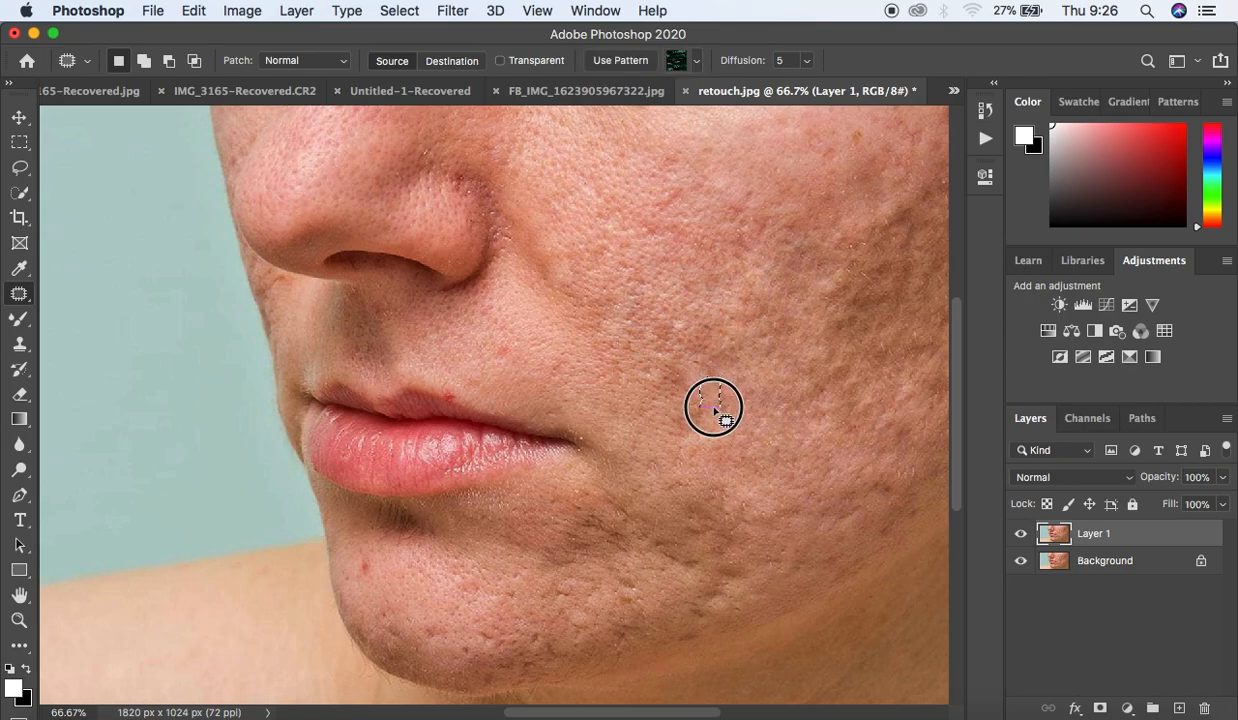
# Step: Patch the uneven spots along the jaw and on the lower cheek beyond the mouth corner
pyautogui.moveTo(731, 558)
pyautogui.mouseDown()
pyautogui.moveTo(730, 594)
pyautogui.moveTo(738, 559)
pyautogui.mouseUp()
pyautogui.moveTo(745, 573); pyautogui.dragTo(759, 574)
pyautogui.moveTo(688, 508)
pyautogui.mouseDown()
pyautogui.moveTo(718, 557)
pyautogui.moveTo(729, 520)
pyautogui.moveTo(691, 492)
pyautogui.mouseUp()
pyautogui.hotkey('ctrl', 'd')
pyautogui.moveTo(776, 500)
pyautogui.mouseDown()
pyautogui.moveTo(768, 522)
pyautogui.moveTo(793, 507)
pyautogui.moveTo(788, 488)
pyautogui.mouseUp()
pyautogui.press('super+d')
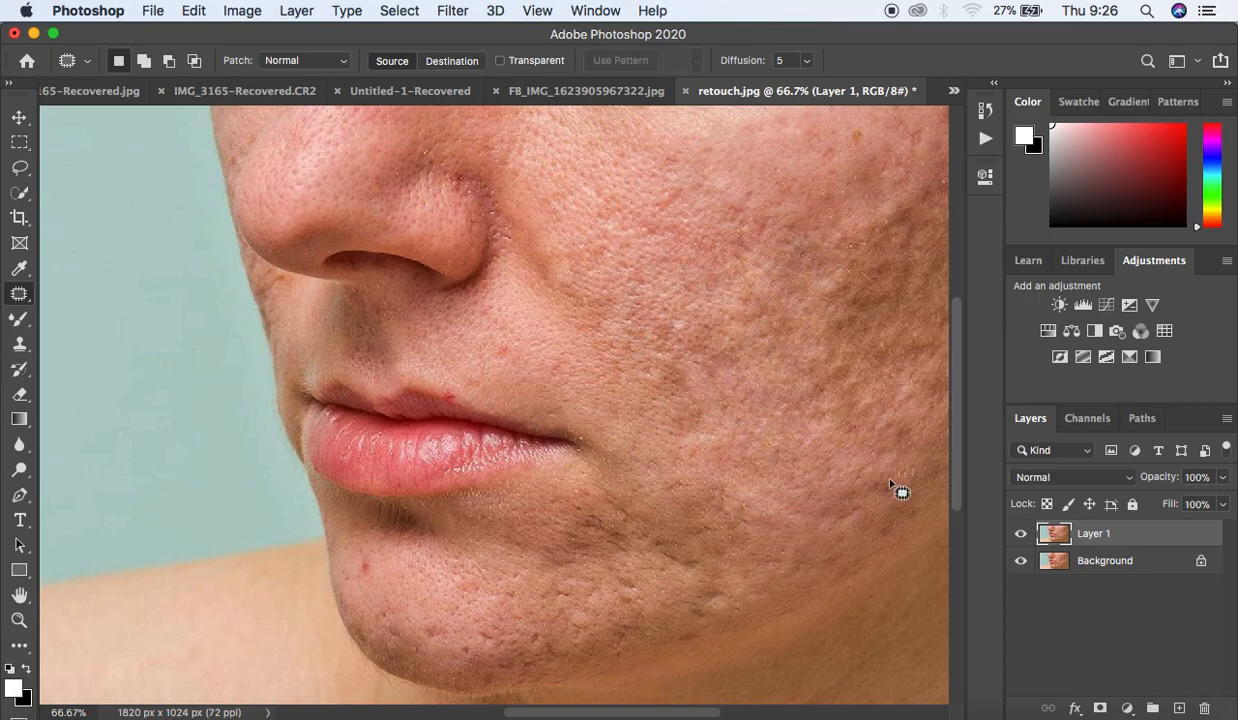
# Step: Patch the blemishes on the upper outer cheek toward the edge of the face
pyautogui.moveTo(861, 322); pyautogui.dragTo(695, 380)
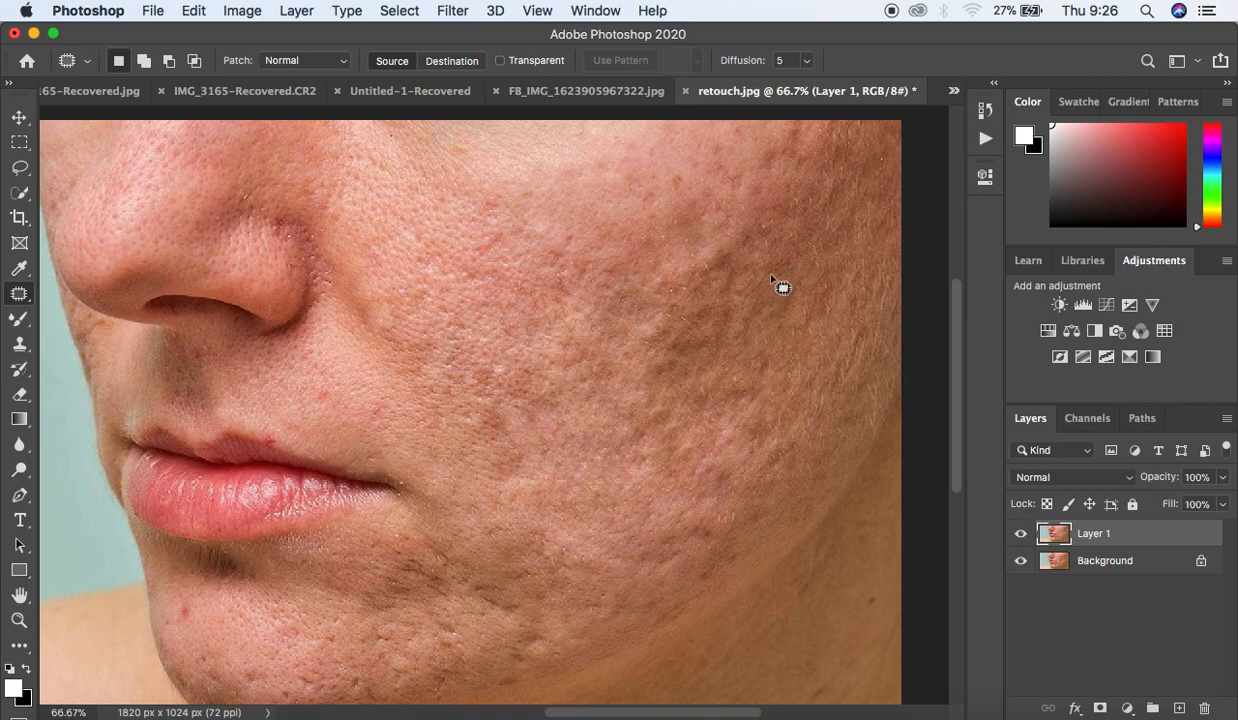
pyautogui.moveTo(781, 188)
pyautogui.mouseDown()
pyautogui.moveTo(772, 217)
pyautogui.moveTo(791, 189)
pyautogui.moveTo(770, 190)
pyautogui.moveTo(766, 143)
pyautogui.moveTo(770, 172)
pyautogui.moveTo(787, 167)
pyautogui.moveTo(783, 140)
pyautogui.moveTo(756, 156)
pyautogui.moveTo(779, 126)
pyautogui.moveTo(776, 160)
pyautogui.moveTo(795, 157)
pyautogui.moveTo(808, 118)
pyautogui.moveTo(769, 137)
pyautogui.moveTo(795, 150)
pyautogui.moveTo(790, 180)
pyautogui.moveTo(807, 148)
pyautogui.mouseUp()
pyautogui.press('super+d')
pyautogui.press('super+d')
pyautogui.press('super+d')
pyautogui.moveTo(802, 161); pyautogui.dragTo(790, 162)
pyautogui.press('super+d')
pyautogui.moveTo(720, 241)
pyautogui.mouseDown()
pyautogui.moveTo(710, 272)
pyautogui.moveTo(730, 265)
pyautogui.moveTo(724, 247)
pyautogui.moveTo(706, 245)
pyautogui.moveTo(738, 228)
pyautogui.moveTo(738, 255)
pyautogui.moveTo(741, 221)
pyautogui.mouseUp()
pyautogui.press('super+d')
pyautogui.press('super+d')
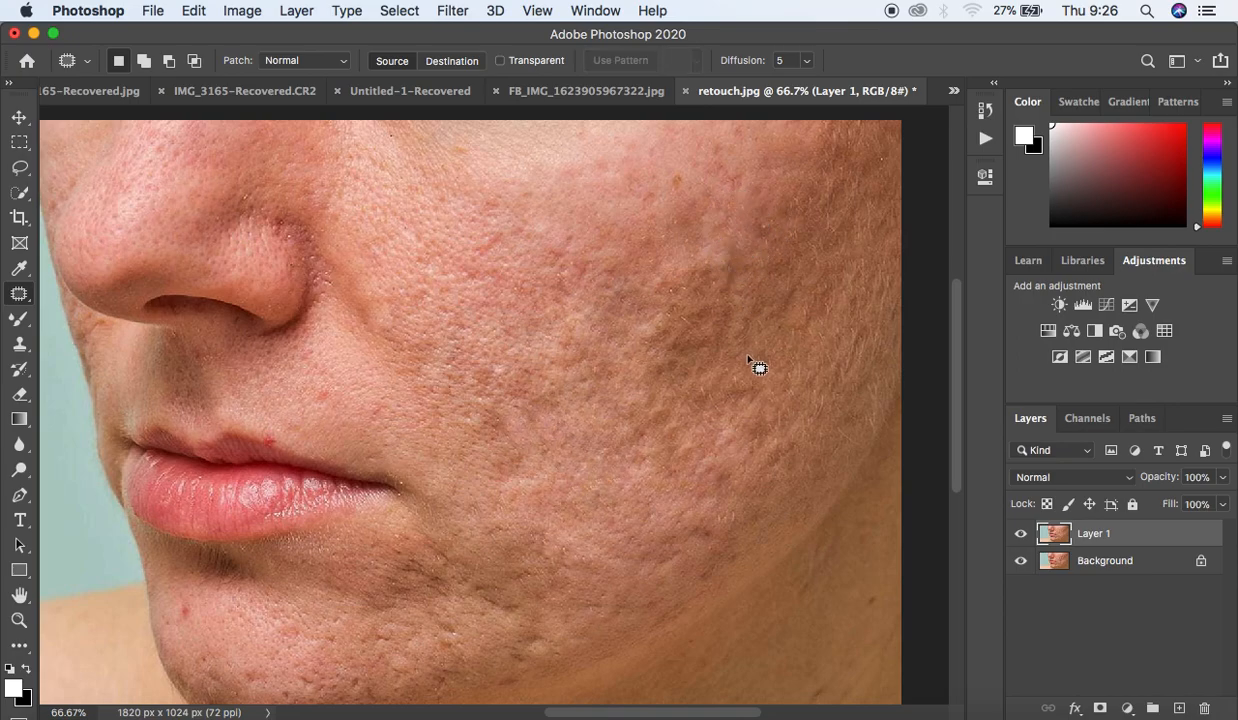
# Step: Patch the scars on the outer cheek near the edge of the face, between nostril and mouth height
pyautogui.moveTo(750, 365)
pyautogui.mouseDown()
pyautogui.moveTo(727, 412)
pyautogui.moveTo(753, 401)
pyautogui.moveTo(771, 370)
pyautogui.moveTo(756, 380)
pyautogui.moveTo(778, 390)
pyautogui.moveTo(731, 446)
pyautogui.moveTo(764, 439)
pyautogui.moveTo(755, 424)
pyautogui.moveTo(788, 408)
pyautogui.mouseUp()
pyautogui.click(777, 388)
pyautogui.click(782, 427)
pyautogui.moveTo(760, 299)
pyautogui.mouseDown()
pyautogui.moveTo(799, 278)
pyautogui.moveTo(791, 312)
pyautogui.mouseUp()
pyautogui.moveTo(758, 272)
pyautogui.mouseDown()
pyautogui.moveTo(746, 315)
pyautogui.moveTo(772, 277)
pyautogui.moveTo(772, 309)
pyautogui.mouseUp()
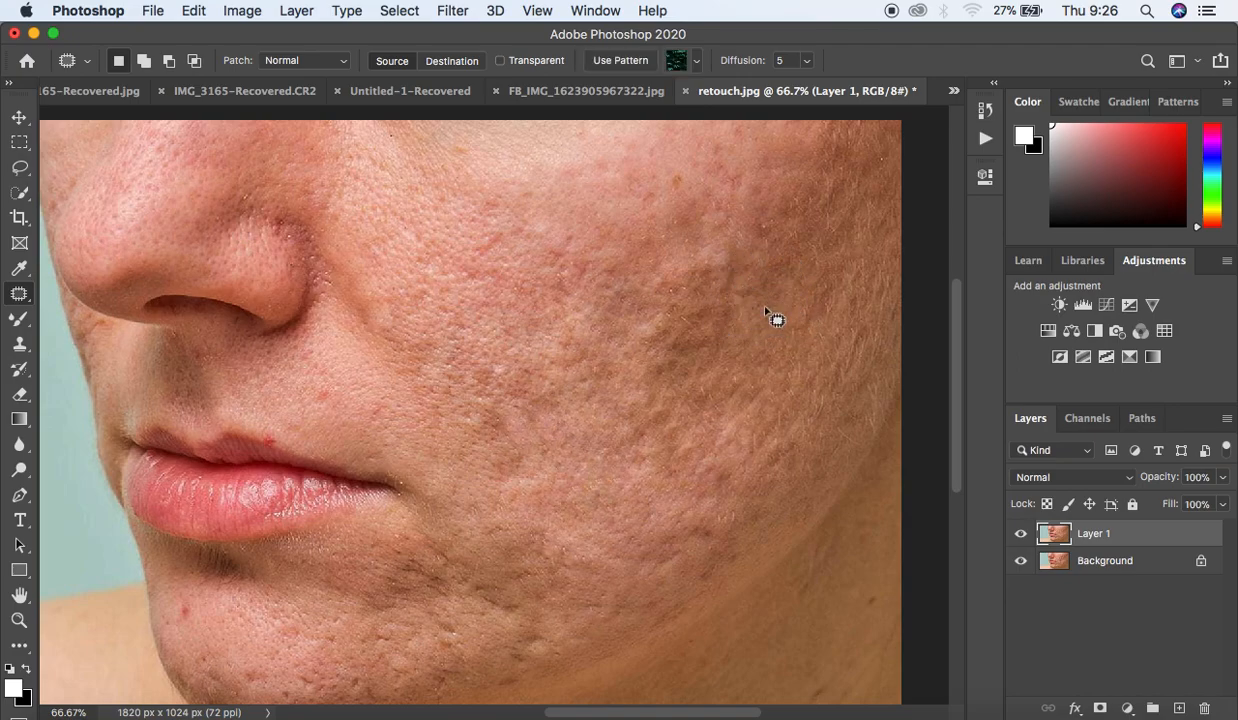
# Step: Patch the leftover dark hollows on the outer cheek and a rough area on the lower cheek
pyautogui.moveTo(719, 270)
pyautogui.mouseDown()
pyautogui.moveTo(708, 347)
pyautogui.moveTo(724, 345)
pyautogui.moveTo(741, 293)
pyautogui.moveTo(745, 258)
pyautogui.mouseUp()
pyautogui.moveTo(740, 303); pyautogui.dragTo(747, 305)
pyautogui.press('super+d')
pyautogui.moveTo(770, 263)
pyautogui.mouseDown()
pyautogui.moveTo(775, 296)
pyautogui.moveTo(773, 262)
pyautogui.mouseUp()
pyautogui.moveTo(780, 275); pyautogui.dragTo(801, 277)
pyautogui.press('super+d')
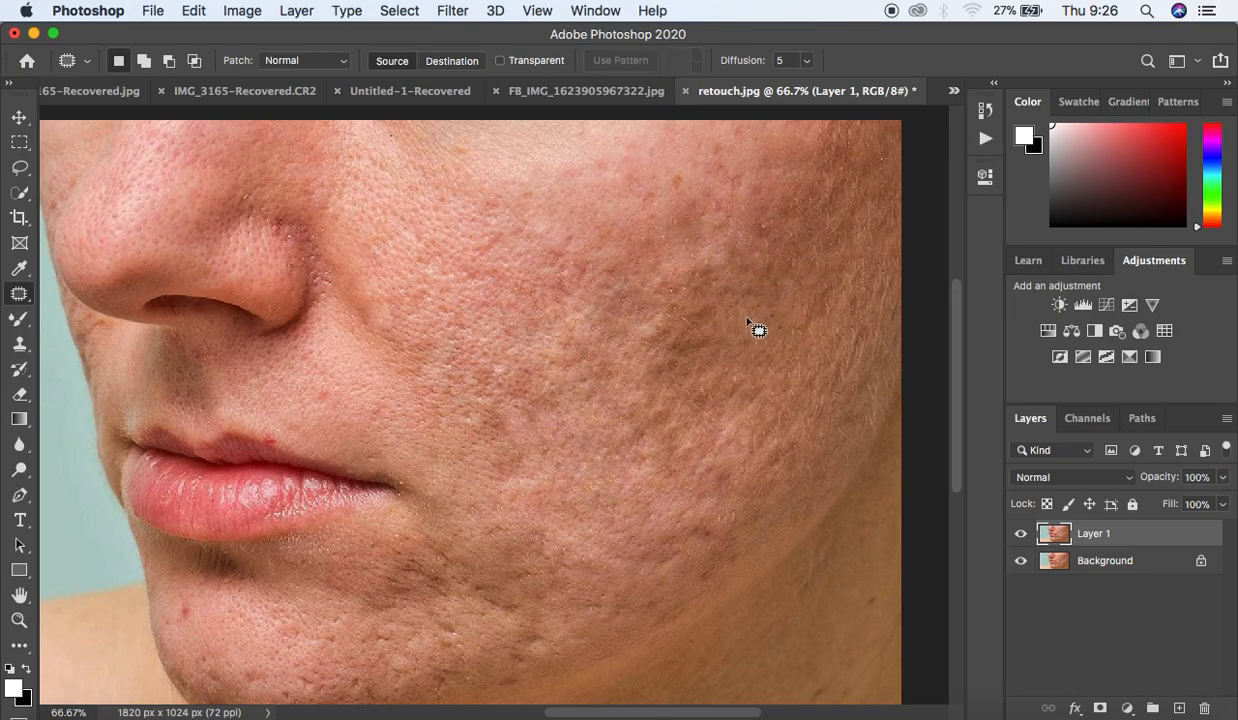
pyautogui.moveTo(695, 265)
pyautogui.mouseDown()
pyautogui.moveTo(688, 301)
pyautogui.moveTo(709, 268)
pyautogui.moveTo(736, 283)
pyautogui.mouseUp()
pyautogui.press('super+d')
pyautogui.moveTo(705, 452)
pyautogui.mouseDown()
pyautogui.moveTo(698, 498)
pyautogui.moveTo(743, 492)
pyautogui.mouseUp()
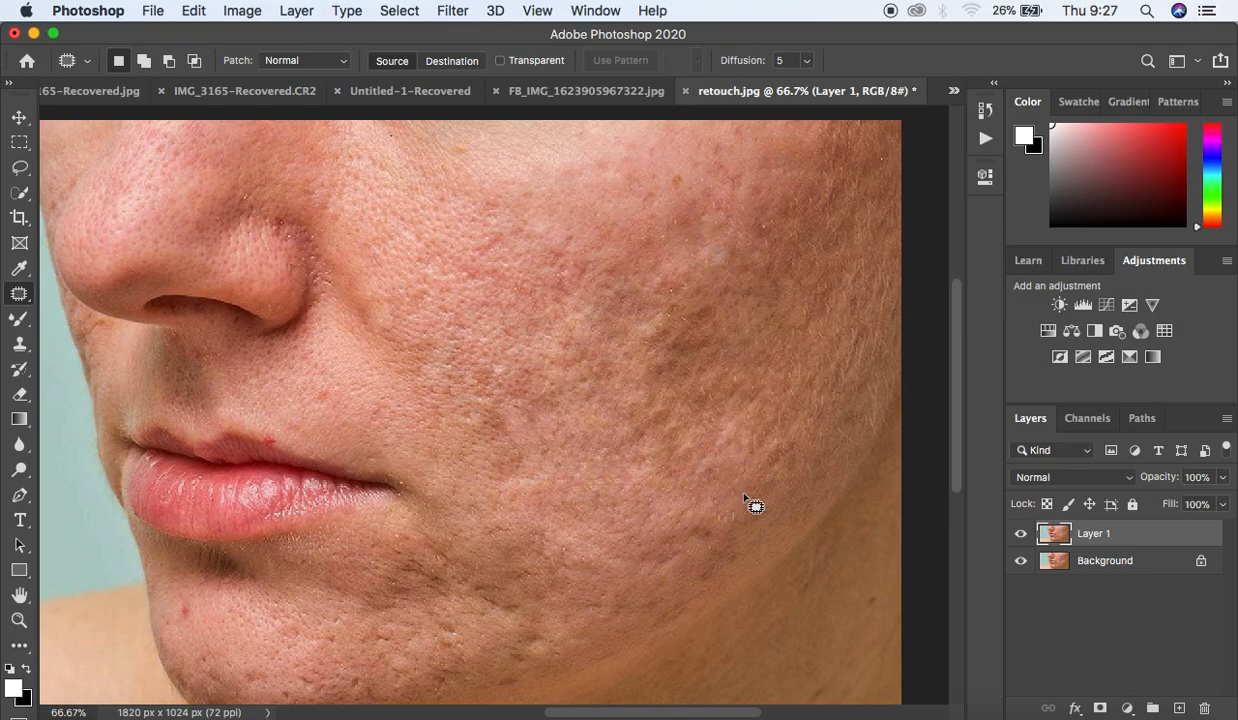
# Step: Compare the image with and without Layer 1, and check the retouching at smaller magnifications
pyautogui.click(1020, 537)
pyautogui.click(1020, 537)
pyautogui.click(1020, 537)
pyautogui.click(1020, 537)
pyautogui.press('super+minus')
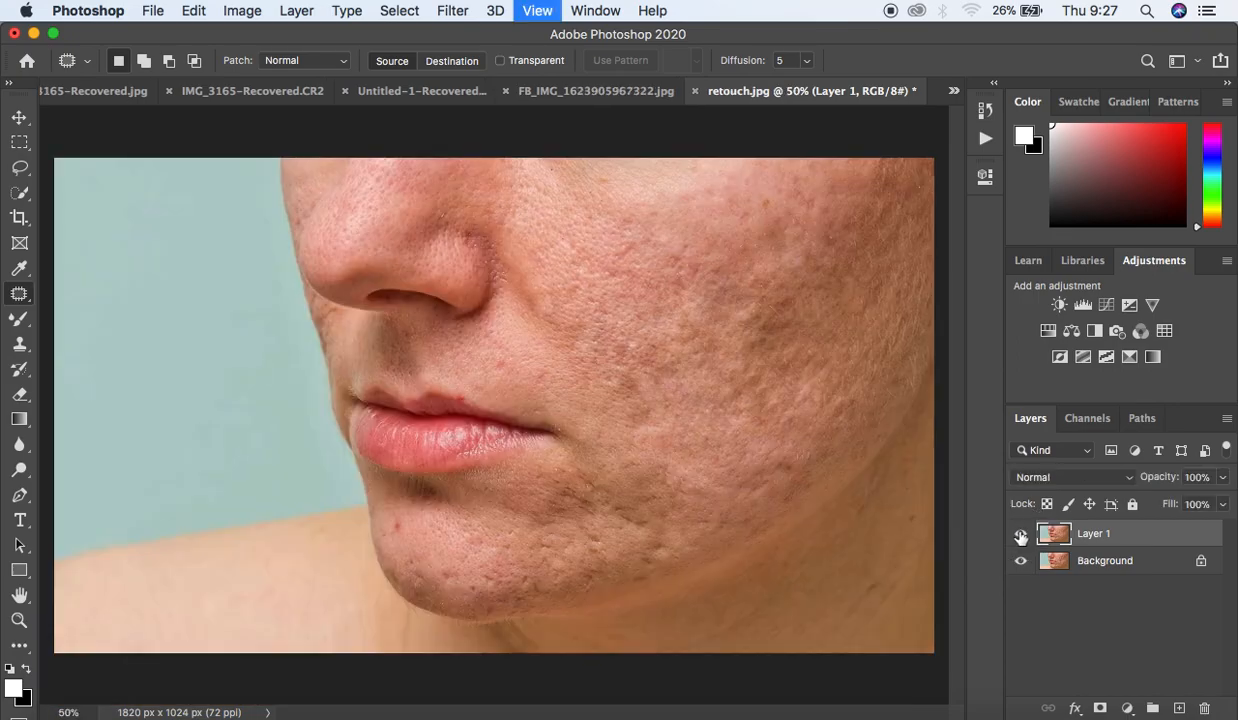
pyautogui.press('super+minus')
pyautogui.press('super+minus')
pyautogui.press('super+plus')
pyautogui.press('super+plus')
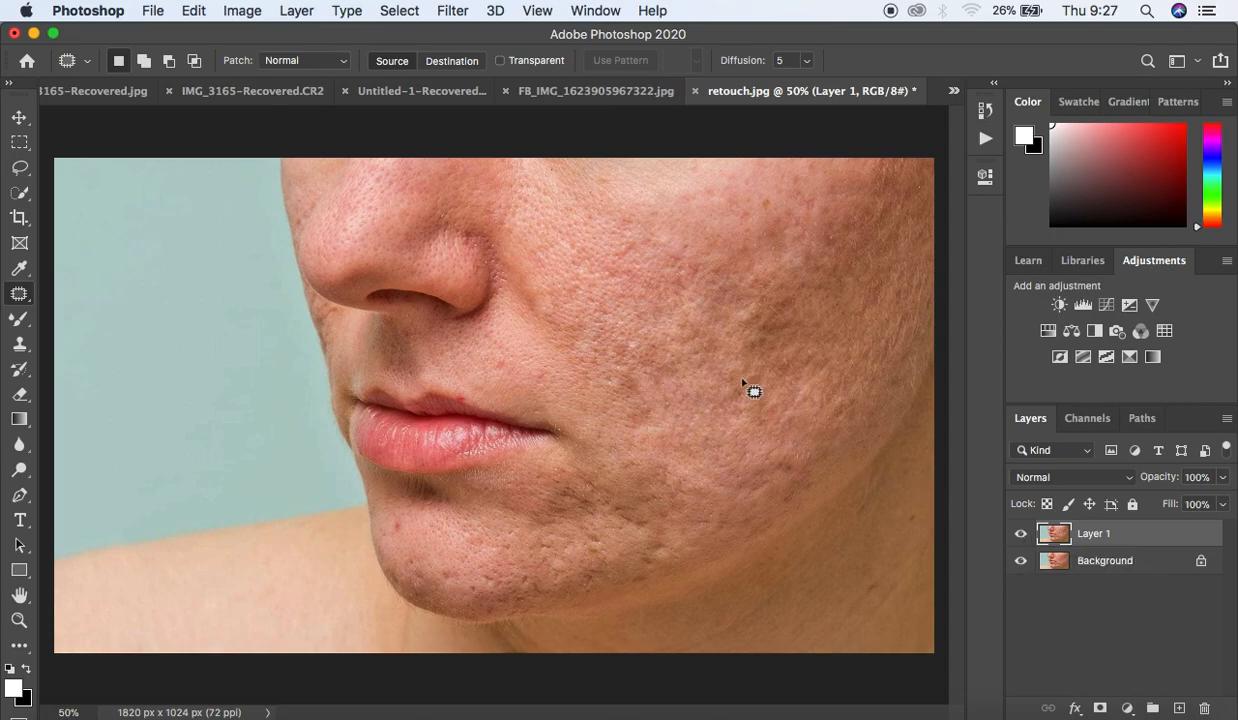
# Step: Patch the remaining dark marks on the middle cheek, from nostril height to just above mouth level
pyautogui.moveTo(733, 387)
pyautogui.mouseDown()
pyautogui.moveTo(743, 424)
pyautogui.moveTo(747, 392)
pyautogui.moveTo(754, 422)
pyautogui.moveTo(769, 382)
pyautogui.mouseUp()
pyautogui.press('super+d')
pyautogui.moveTo(762, 390); pyautogui.dragTo(741, 392)
pyautogui.moveTo(778, 295)
pyautogui.mouseDown()
pyautogui.moveTo(763, 318)
pyautogui.moveTo(799, 296)
pyautogui.moveTo(787, 295)
pyautogui.mouseUp()
pyautogui.moveTo(790, 303)
pyautogui.mouseDown()
pyautogui.moveTo(809, 318)
pyautogui.moveTo(790, 320)
pyautogui.moveTo(778, 344)
pyautogui.moveTo(775, 326)
pyautogui.moveTo(816, 317)
pyautogui.moveTo(768, 376)
pyautogui.moveTo(819, 331)
pyautogui.moveTo(764, 359)
pyautogui.moveTo(780, 338)
pyautogui.moveTo(761, 365)
pyautogui.mouseUp()
pyautogui.press('super+d')
pyautogui.press('super+d')
pyautogui.press('super+d')
pyautogui.press('super+d')
# Step: Patch the shadowed scars on the outer cheek with smoother skin from nearby
pyautogui.moveTo(763, 298)
pyautogui.mouseDown()
pyautogui.moveTo(740, 328)
pyautogui.moveTo(768, 295)
pyautogui.moveTo(765, 337)
pyautogui.mouseUp()
pyautogui.press('super+d')
pyautogui.moveTo(761, 275)
pyautogui.mouseDown()
pyautogui.moveTo(787, 290)
pyautogui.moveTo(804, 261)
pyautogui.moveTo(812, 284)
pyautogui.moveTo(823, 243)
pyautogui.mouseUp()
pyautogui.press('super+d')
pyautogui.moveTo(818, 287)
pyautogui.mouseDown()
pyautogui.moveTo(787, 279)
pyautogui.moveTo(832, 285)
pyautogui.moveTo(823, 304)
pyautogui.mouseUp()
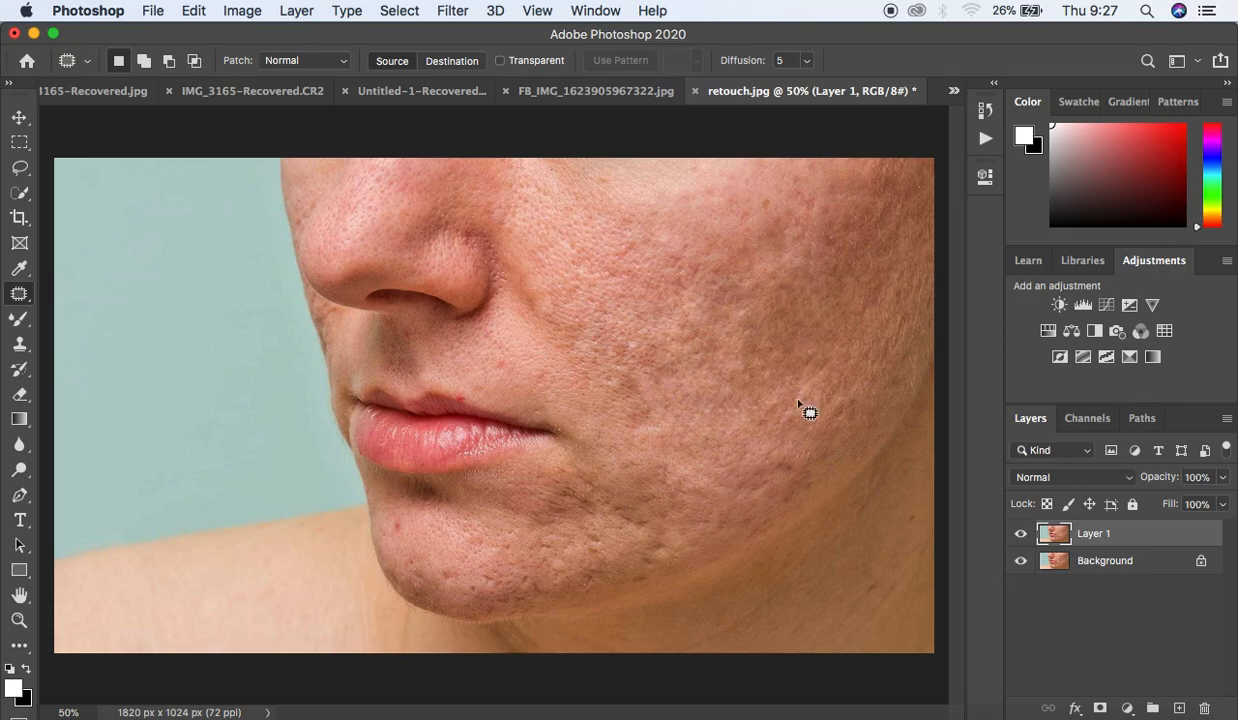
pyautogui.moveTo(811, 353)
pyautogui.mouseDown()
pyautogui.moveTo(815, 385)
pyautogui.moveTo(820, 333)
pyautogui.mouseUp()
pyautogui.press('super+d')
pyautogui.moveTo(819, 378)
pyautogui.mouseDown()
pyautogui.moveTo(794, 403)
pyautogui.moveTo(829, 386)
pyautogui.moveTo(817, 379)
pyautogui.moveTo(829, 362)
pyautogui.mouseUp()
pyautogui.press('super+d')
# Step: Compare the retouched skin with the original by toggling Layer 1, and check it at a smaller size
pyautogui.click(1022, 536)
pyautogui.click(1022, 536)
pyautogui.click(1022, 536)
pyautogui.click(1022, 536)
pyautogui.press('super+minus')
pyautogui.press('super+minus')
pyautogui.press('super+equal')
pyautogui.press('super+equal')
# Step: Patch the rough patches on the lower outer cheek above the jawline
pyautogui.moveTo(778, 456)
pyautogui.mouseDown()
pyautogui.moveTo(794, 466)
pyautogui.moveTo(796, 442)
pyautogui.moveTo(746, 504)
pyautogui.moveTo(762, 472)
pyautogui.moveTo(764, 497)
pyautogui.mouseUp()
pyautogui.press('super+d')
pyautogui.click(765, 496)
pyautogui.moveTo(785, 402)
pyautogui.mouseDown()
pyautogui.moveTo(775, 425)
pyautogui.moveTo(798, 414)
pyautogui.moveTo(793, 434)
pyautogui.mouseUp()
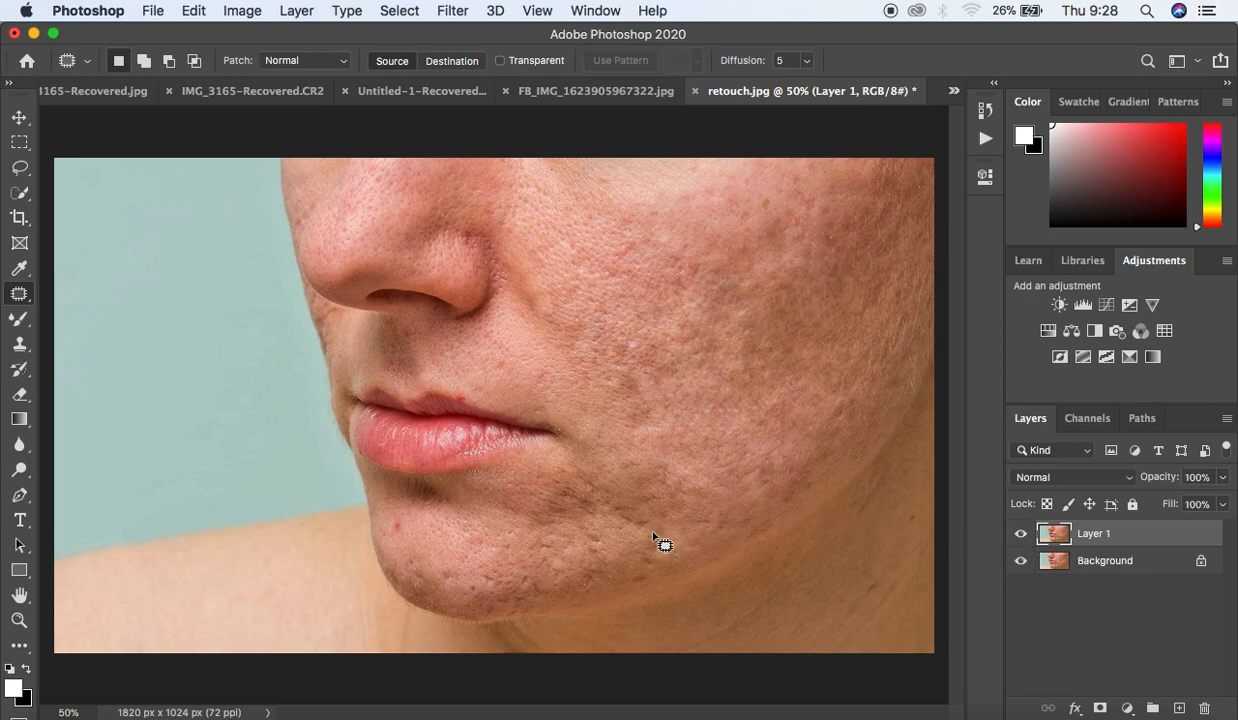
# Step: Patch the scarred skin between the mouth corner and the jaw with cleaner skin from the cheek
pyautogui.moveTo(635, 513); pyautogui.dragTo(650, 523)
pyautogui.moveTo(636, 519)
pyautogui.mouseDown()
pyautogui.moveTo(635, 502)
pyautogui.moveTo(655, 553)
pyautogui.moveTo(680, 547)
pyautogui.mouseUp()
pyautogui.click(635, 500)
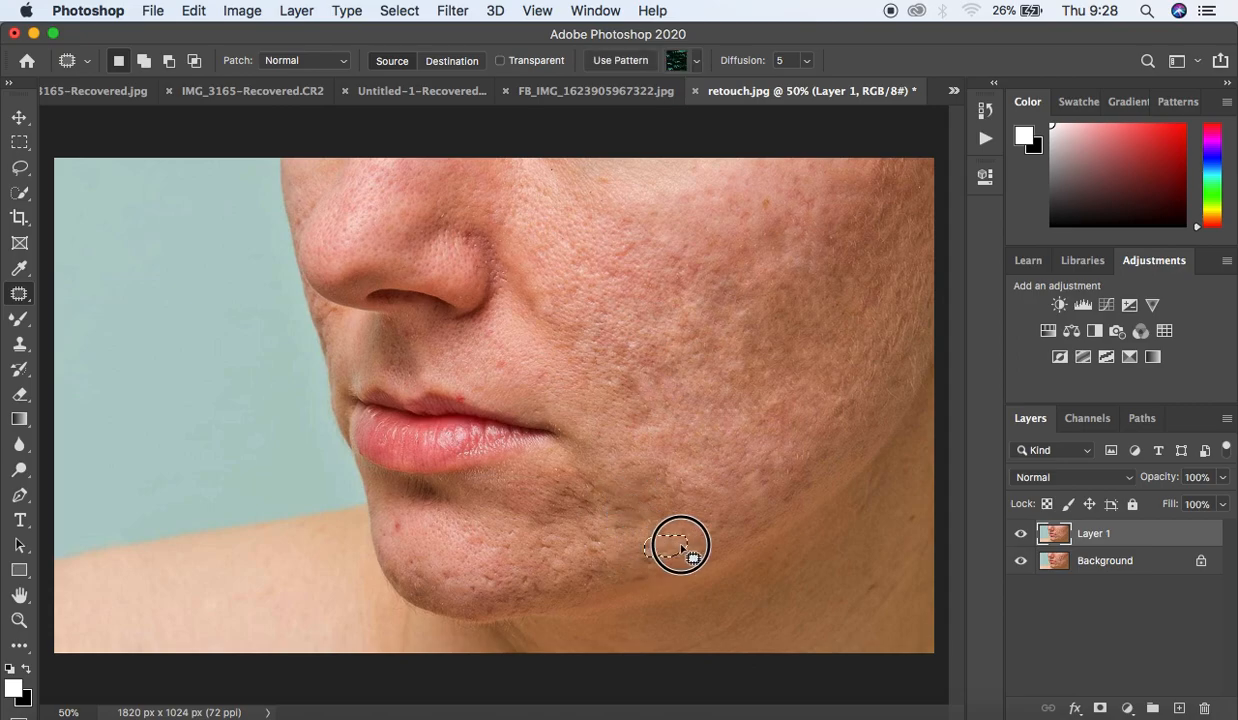
pyautogui.moveTo(659, 502)
pyautogui.mouseDown()
pyautogui.moveTo(677, 510)
pyautogui.moveTo(613, 511)
pyautogui.moveTo(635, 497)
pyautogui.moveTo(630, 514)
pyautogui.moveTo(647, 516)
pyautogui.moveTo(782, 475)
pyautogui.moveTo(738, 484)
pyautogui.mouseUp()
# Step: Patch marks on the outer cheek, the brown mole on the upper cheek and the red spot above the lip
pyautogui.click(763, 283)
pyautogui.moveTo(842, 395)
pyautogui.mouseDown()
pyautogui.moveTo(829, 414)
pyautogui.moveTo(860, 408)
pyautogui.moveTo(845, 399)
pyautogui.mouseUp()
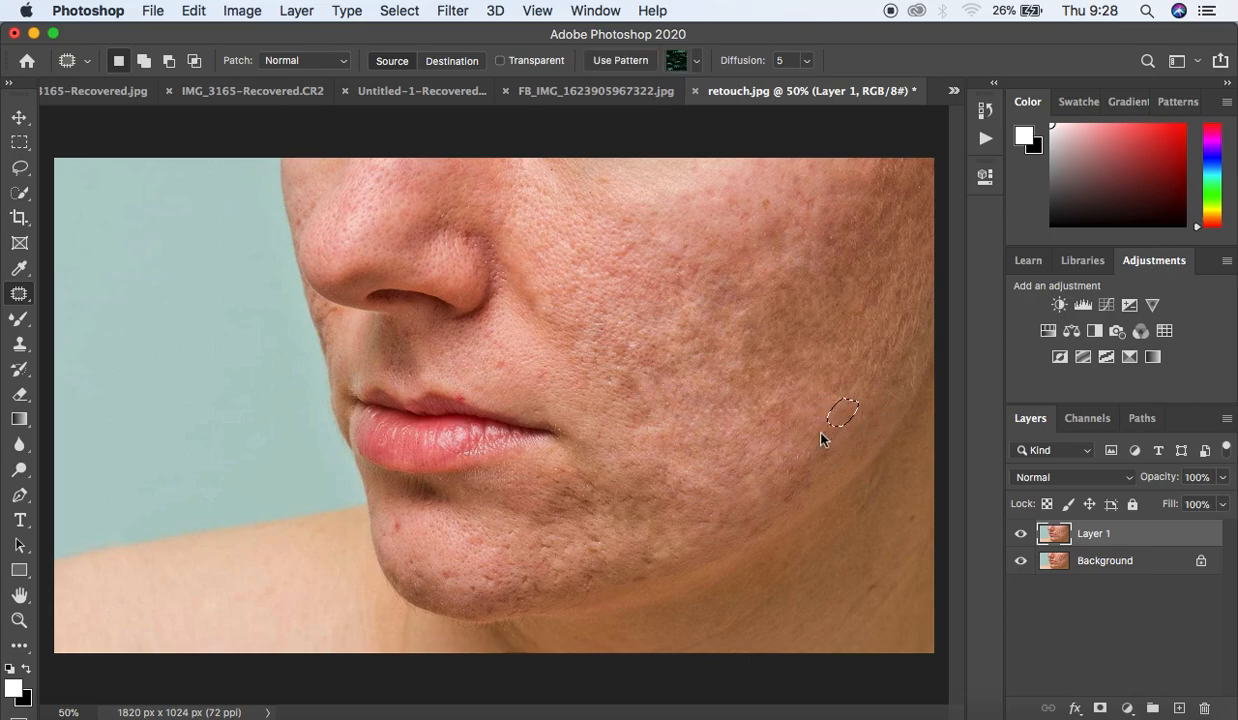
pyautogui.moveTo(875, 269)
pyautogui.mouseDown()
pyautogui.moveTo(859, 285)
pyautogui.moveTo(890, 276)
pyautogui.moveTo(853, 328)
pyautogui.mouseUp()
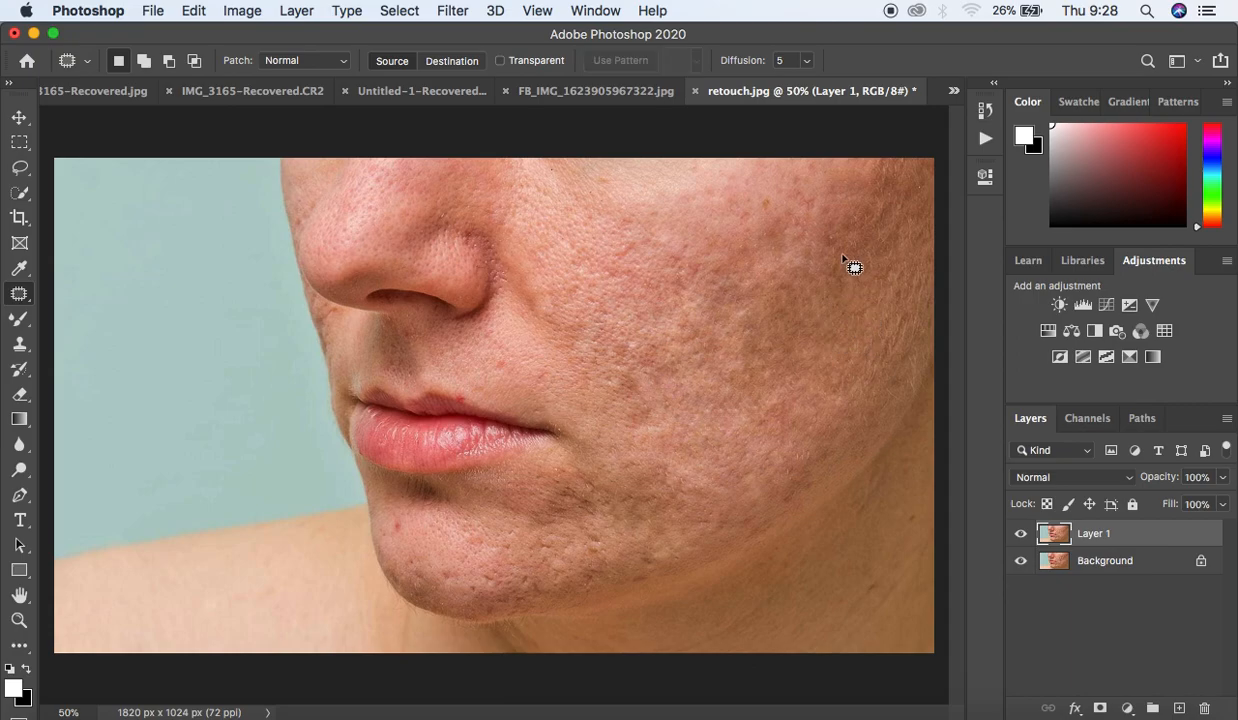
pyautogui.moveTo(763, 193)
pyautogui.mouseDown()
pyautogui.moveTo(738, 218)
pyautogui.moveTo(782, 199)
pyautogui.moveTo(726, 248)
pyautogui.mouseUp()
pyautogui.moveTo(497, 362); pyautogui.dragTo(500, 372)
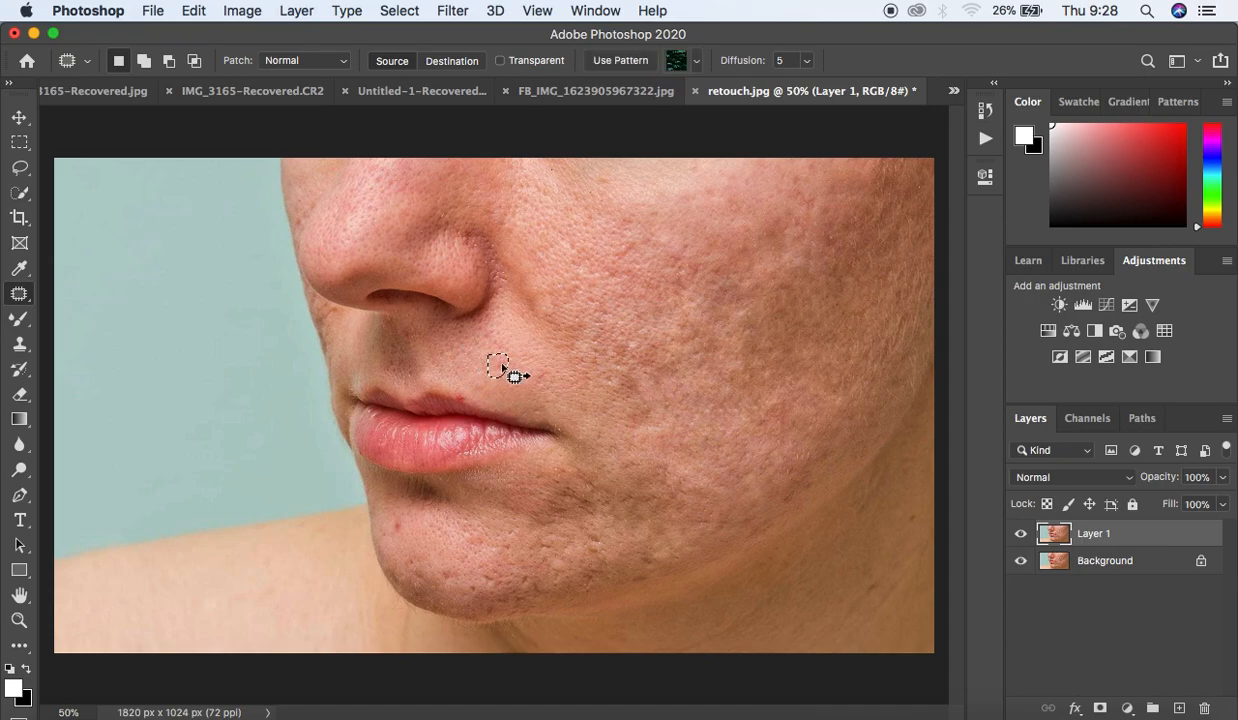
# Step: Toggle Layer 1 to review the completed patching against the untouched Background
pyautogui.click(1019, 534)
pyautogui.click(1019, 534)
pyautogui.click(1019, 534)
pyautogui.click(1019, 534)
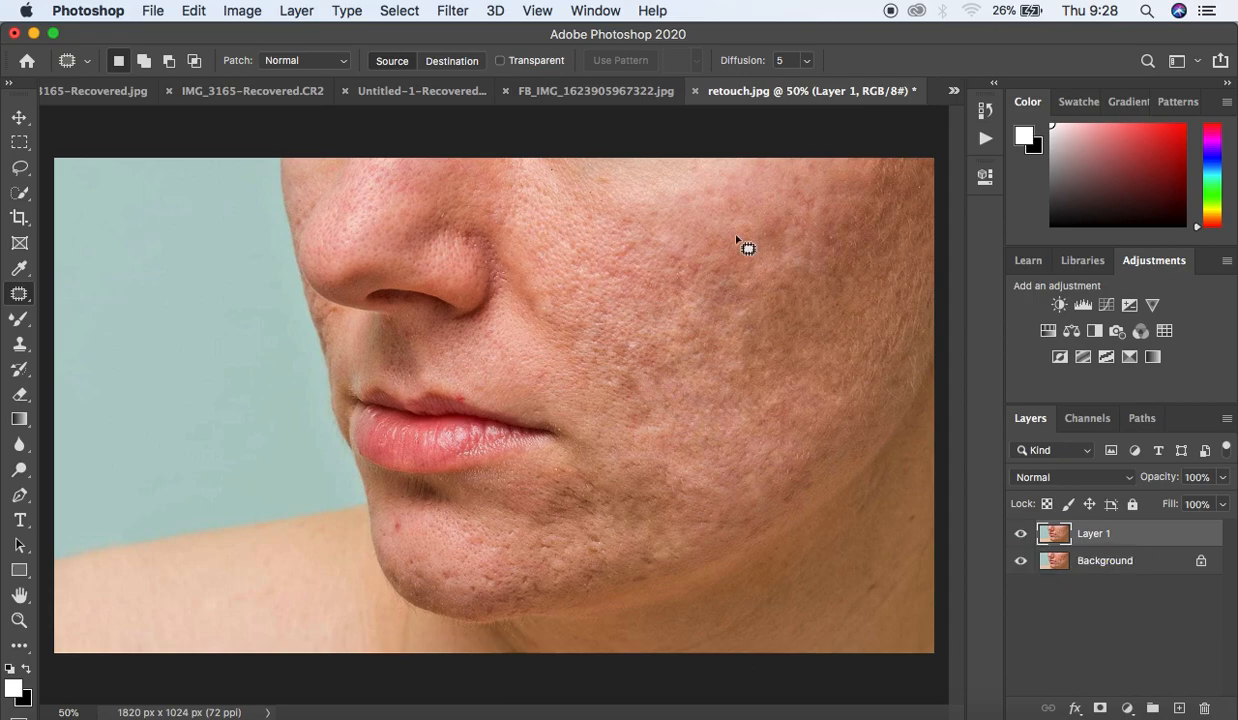
# Step: In FB_IMG_1623905967322.jpg, show the fs group and compare the full retouch with the Background layer alone
pyautogui.click(603, 92)
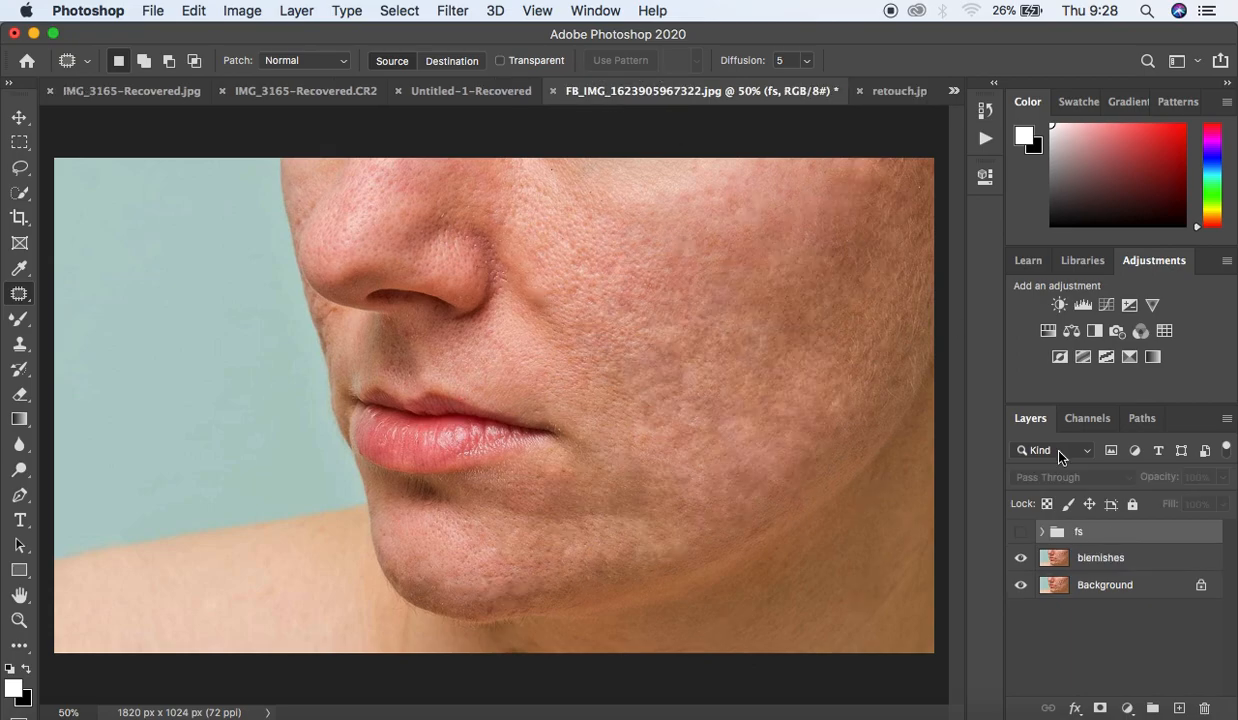
pyautogui.click(1019, 540)
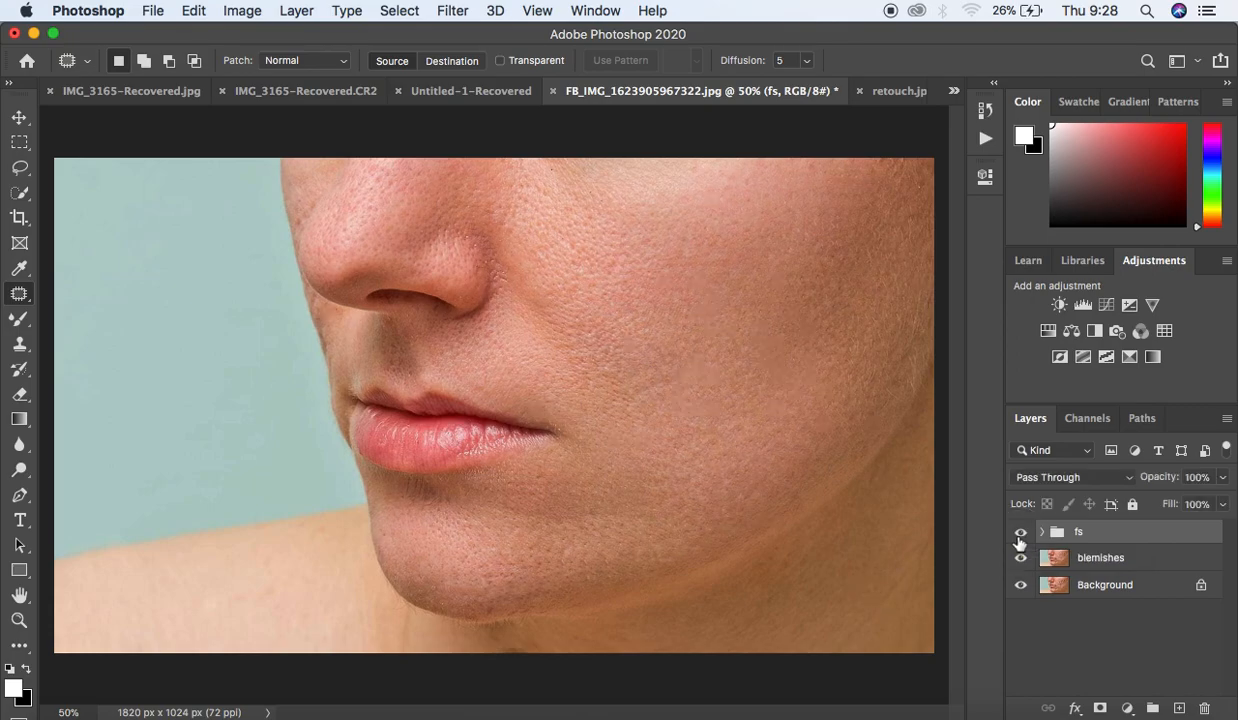
pyautogui.keyDown('alt'); pyautogui.click(1020, 587); pyautogui.keyUp('alt')
pyautogui.keyDown('alt'); pyautogui.click(1020, 587); pyautogui.keyUp('alt')
pyautogui.keyDown('alt'); pyautogui.click(1020, 587); pyautogui.keyUp('alt')
pyautogui.keyDown('alt'); pyautogui.click(1020, 587); pyautogui.keyUp('alt')
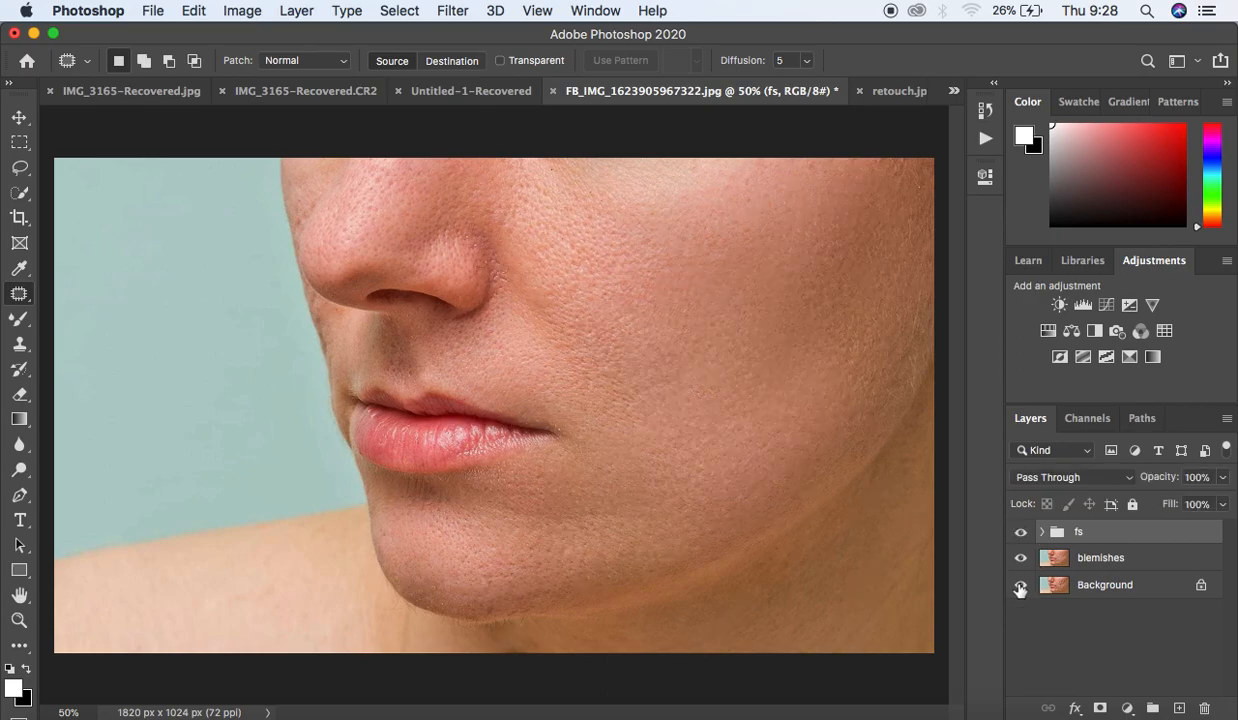
pyautogui.keyDown('shift'); pyautogui.click(1169, 562); pyautogui.keyUp('shift')
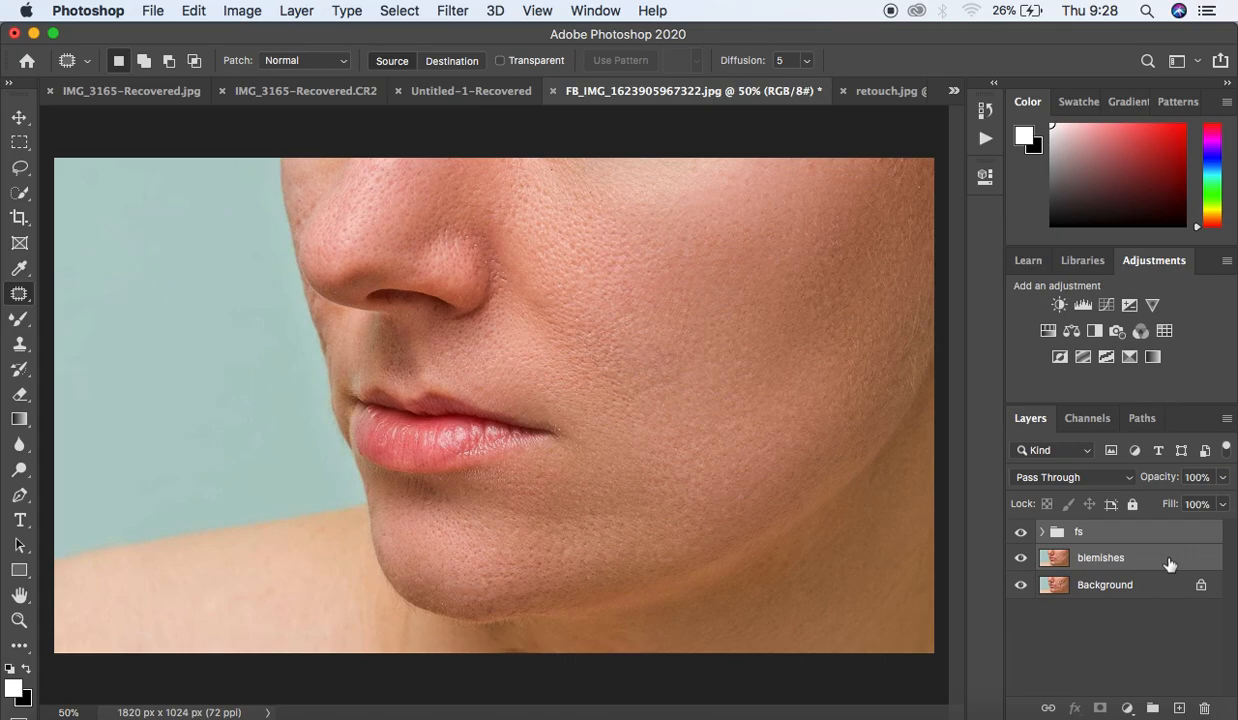
pyautogui.press('Delete')
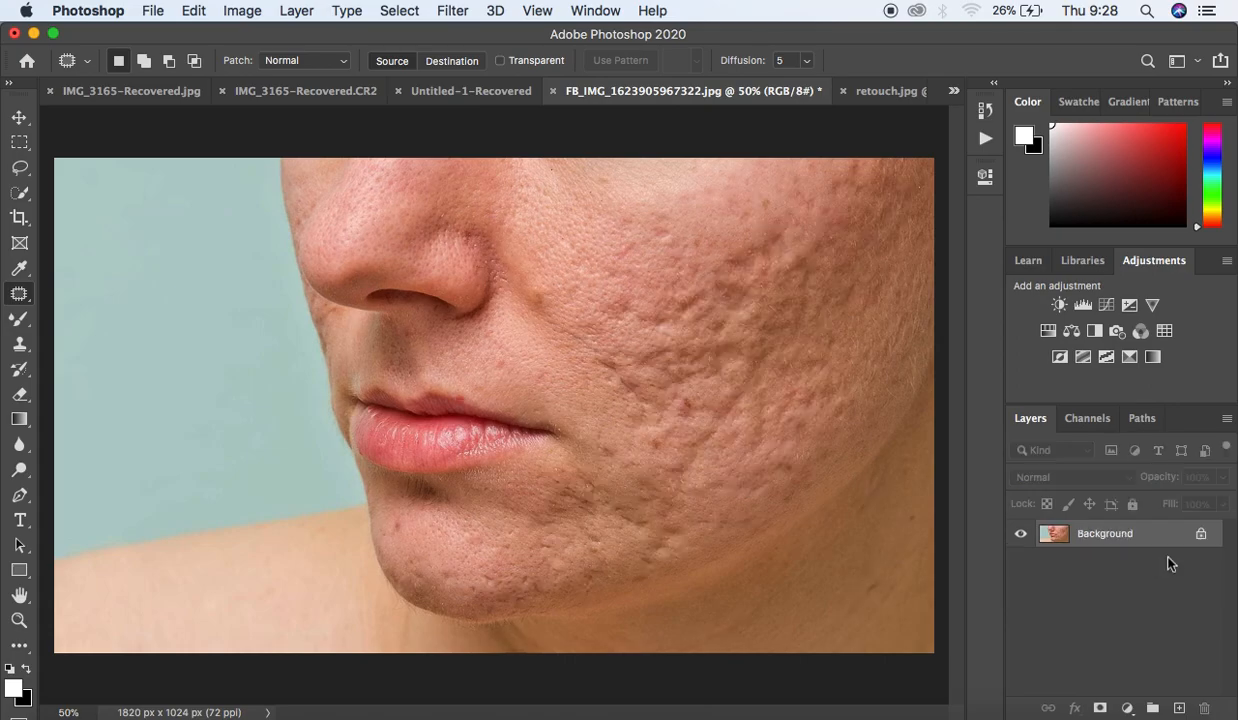
pyautogui.press('super+z')
# Step: Delete the fs group together with its contents and keep the blemishes layer
pyautogui.click(1120, 541)
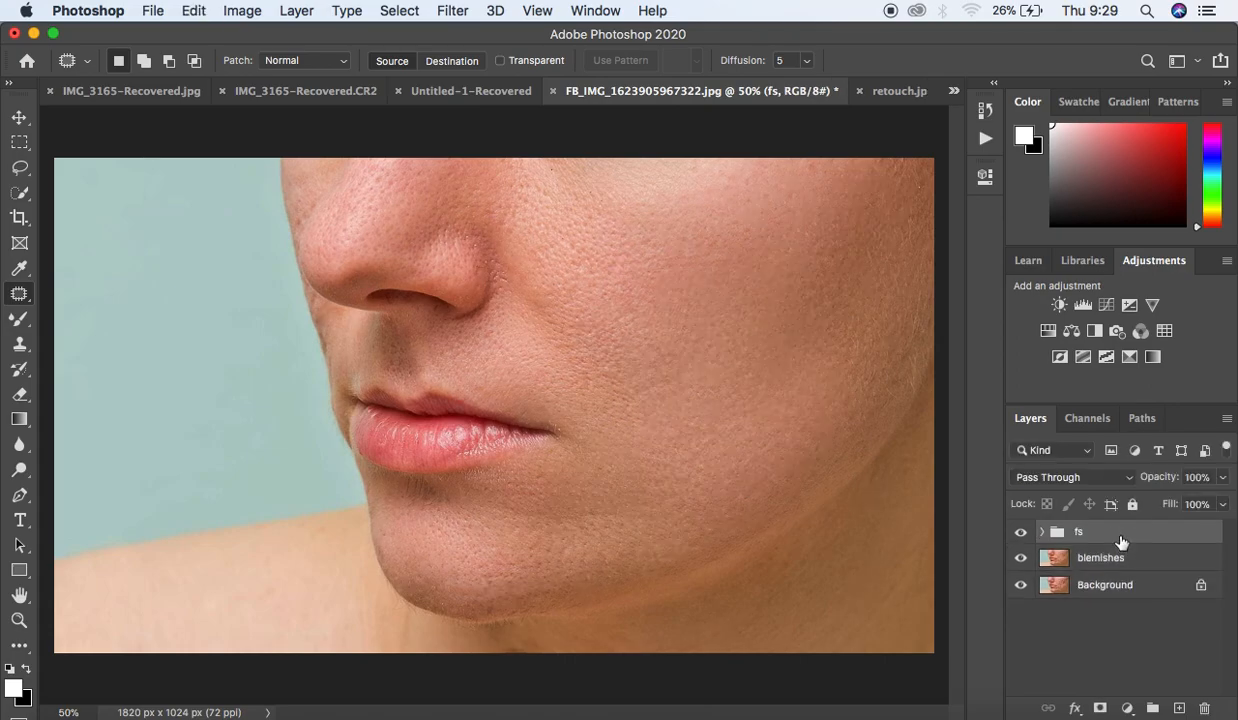
pyautogui.press('Delete')
pyautogui.press('super+plus')
pyautogui.press('super+minus')
pyautogui.press('super+minus')
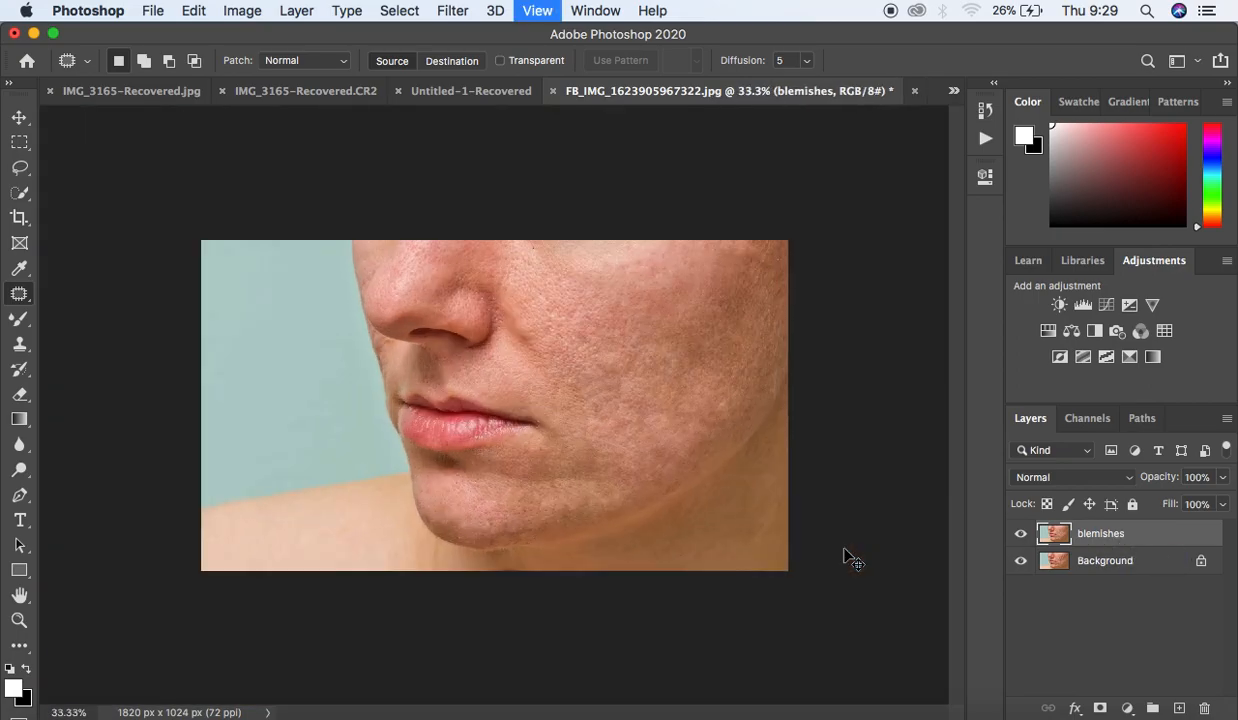
# Step: Patch the small spots below the nostril and on the skin beside the nose wing on the blemishes layer
pyautogui.press('super+plus')
pyautogui.press('super+plus')
pyautogui.press('super+plus')
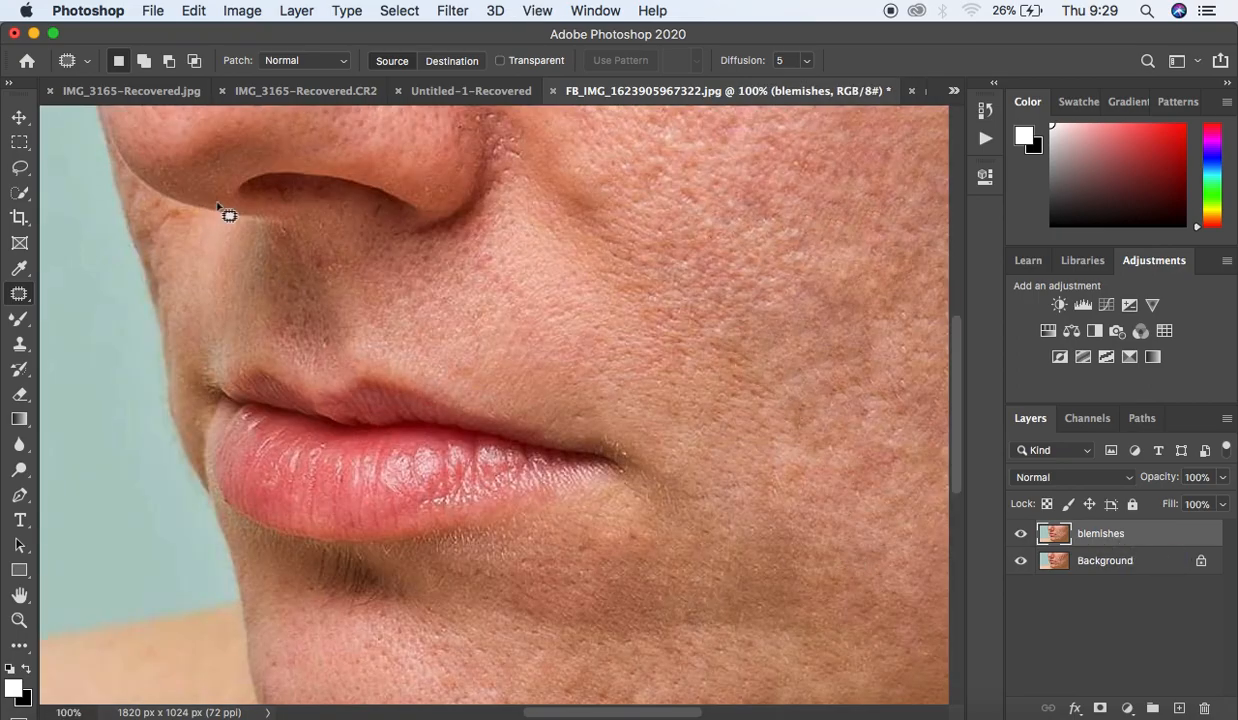
pyautogui.moveTo(335, 224)
pyautogui.mouseDown()
pyautogui.moveTo(470, 297)
pyautogui.moveTo(445, 324)
pyautogui.moveTo(447, 350)
pyautogui.moveTo(465, 346)
pyautogui.moveTo(442, 310)
pyautogui.mouseUp()
pyautogui.moveTo(443, 318); pyautogui.dragTo(448, 353)
pyautogui.press('super+d')
pyautogui.moveTo(513, 276)
pyautogui.mouseDown()
pyautogui.moveTo(505, 298)
pyautogui.moveTo(520, 277)
pyautogui.moveTo(525, 288)
pyautogui.mouseUp()
pyautogui.press('super+d')
pyautogui.moveTo(630, 226)
pyautogui.mouseDown()
pyautogui.moveTo(648, 217)
pyautogui.moveTo(653, 234)
pyautogui.mouseUp()
pyautogui.press('super+d')
# Step: Patch the marks on the far cheek along the face outline and the remaining spot under the nose
pyautogui.moveTo(304, 282)
pyautogui.mouseDown()
pyautogui.moveTo(318, 317)
pyautogui.moveTo(277, 313)
pyautogui.moveTo(282, 292)
pyautogui.mouseUp()
pyautogui.press('super+d')
pyautogui.moveTo(284, 299)
pyautogui.mouseDown()
pyautogui.moveTo(297, 297)
pyautogui.moveTo(281, 281)
pyautogui.moveTo(296, 264)
pyautogui.moveTo(301, 286)
pyautogui.mouseUp()
pyautogui.press('super+d')
pyautogui.press('super+d')
pyautogui.moveTo(289, 336)
pyautogui.mouseDown()
pyautogui.moveTo(279, 326)
pyautogui.moveTo(290, 359)
pyautogui.moveTo(314, 347)
pyautogui.moveTo(298, 343)
pyautogui.moveTo(315, 327)
pyautogui.mouseUp()
pyautogui.press('super+d')
pyautogui.press('super+d')
pyautogui.moveTo(266, 258)
pyautogui.mouseDown()
pyautogui.moveTo(268, 295)
pyautogui.moveTo(282, 292)
pyautogui.moveTo(271, 259)
pyautogui.moveTo(324, 308)
pyautogui.moveTo(334, 288)
pyautogui.moveTo(343, 320)
pyautogui.mouseUp()
pyautogui.press('super+d')
pyautogui.press('super+d')
pyautogui.moveTo(416, 302); pyautogui.dragTo(423, 320)
pyautogui.click(760, 281)
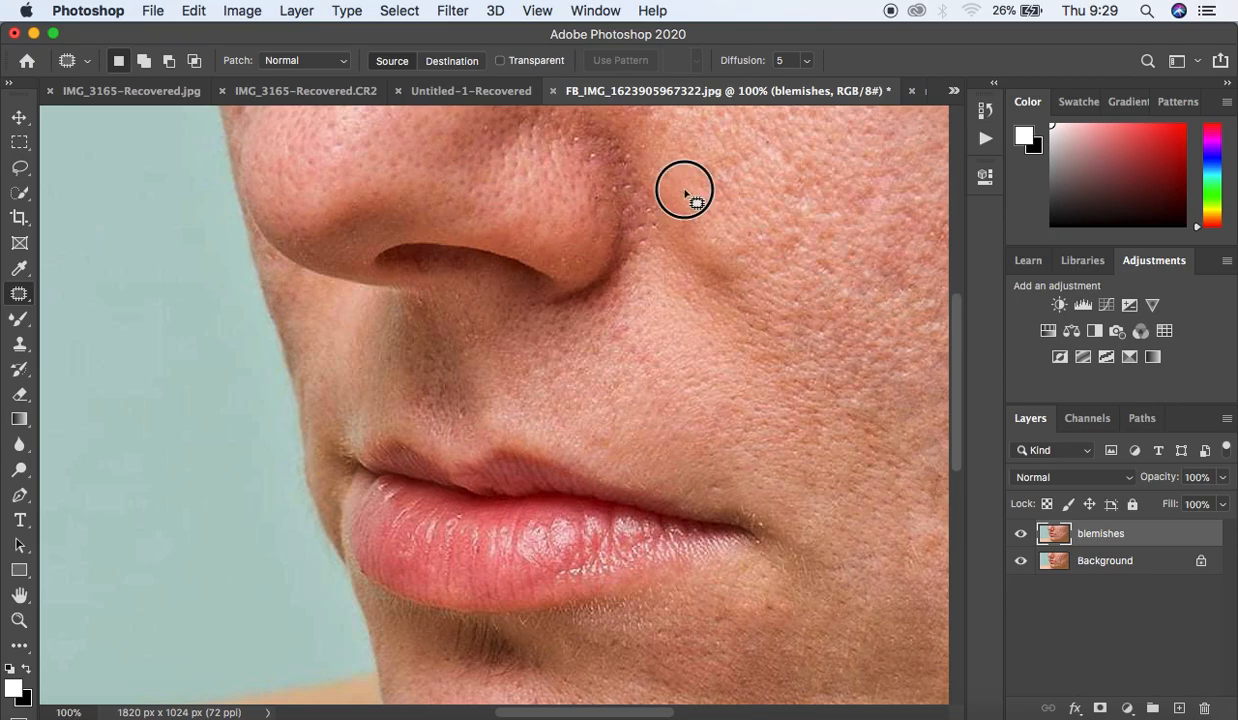
# Step: Patch the marks along the outer edge of the nose and on its near side above the nostril
pyautogui.moveTo(685, 190); pyautogui.dragTo(727, 497)
pyautogui.moveTo(269, 410)
pyautogui.mouseDown()
pyautogui.moveTo(279, 434)
pyautogui.moveTo(284, 370)
pyautogui.moveTo(268, 426)
pyautogui.moveTo(288, 395)
pyautogui.moveTo(281, 362)
pyautogui.mouseUp()
pyautogui.press('super+d')
pyautogui.moveTo(281, 377); pyautogui.dragTo(298, 367)
pyautogui.press('super+d')
pyautogui.moveTo(274, 316)
pyautogui.mouseDown()
pyautogui.moveTo(287, 353)
pyautogui.moveTo(304, 340)
pyautogui.mouseUp()
pyautogui.press('super+d')
pyautogui.moveTo(560, 396)
pyautogui.mouseDown()
pyautogui.moveTo(558, 409)
pyautogui.moveTo(592, 402)
pyautogui.moveTo(572, 388)
pyautogui.mouseUp()
pyautogui.press('super+d')
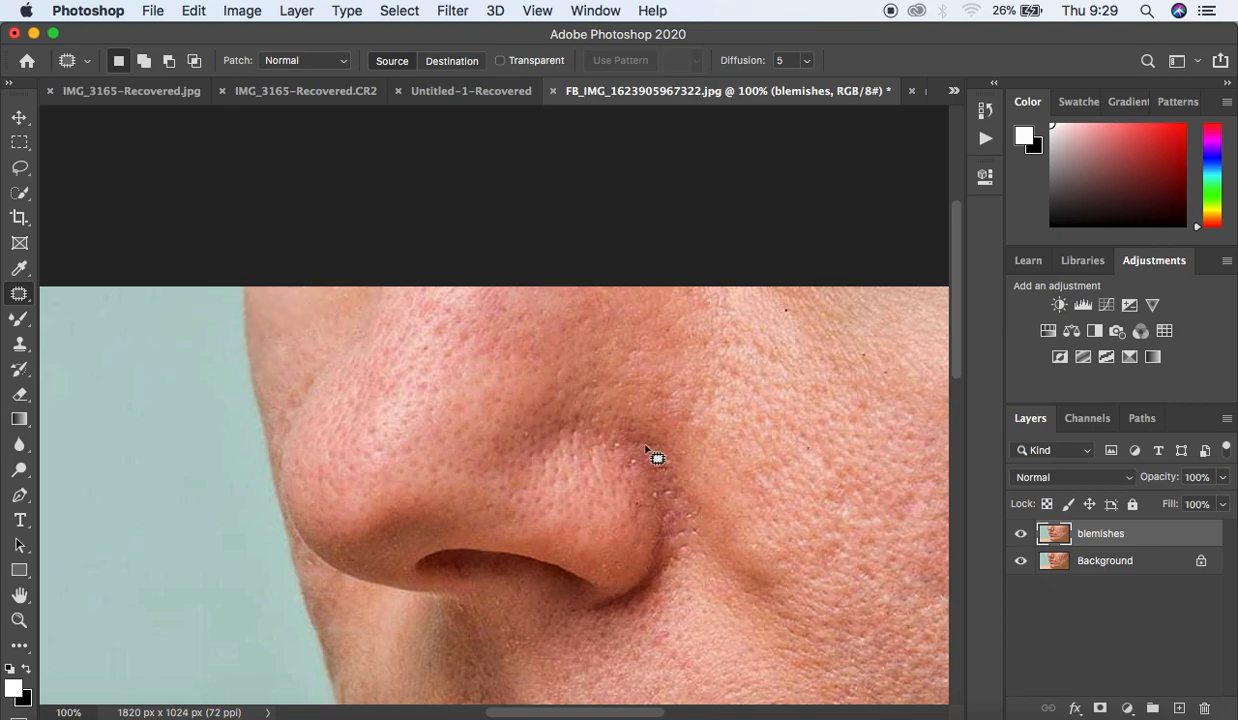
# Step: Toggle the blemishes layer to compare the patched skin across the whole portrait with the Background
pyautogui.press('super+plus')
pyautogui.press('super+minus')
pyautogui.press('super+minus')
pyautogui.press('super+minus')
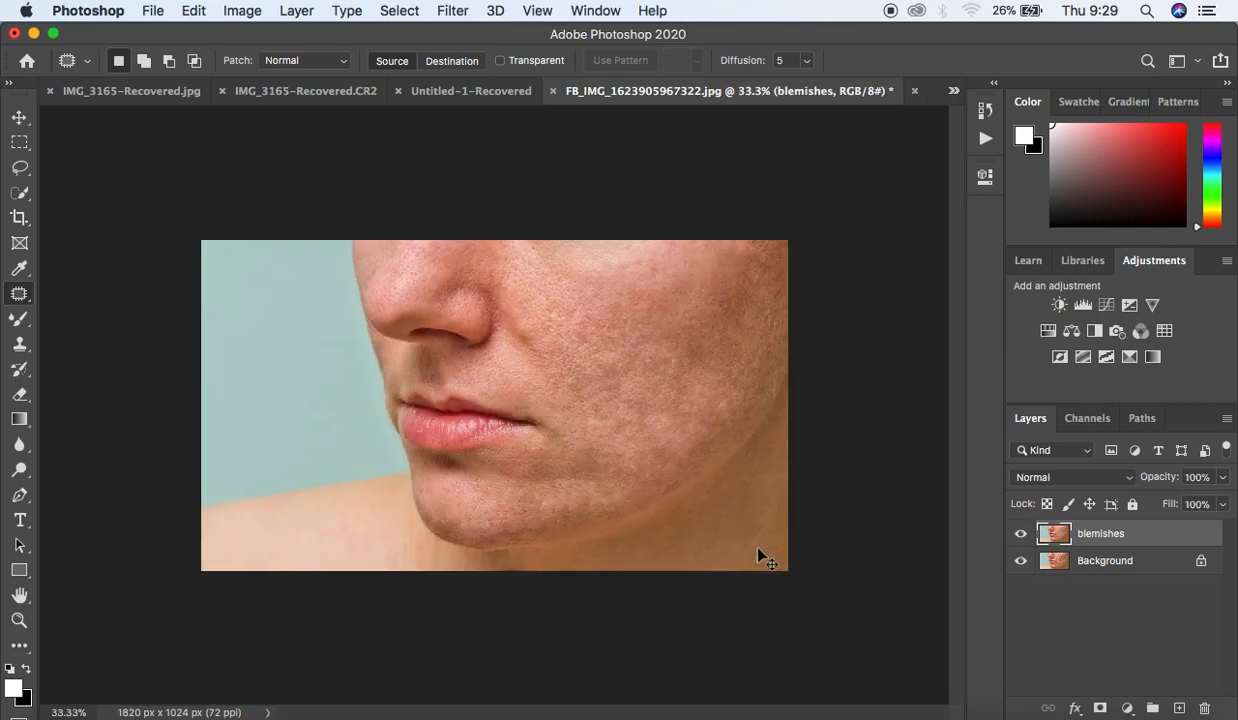
pyautogui.press('super+plus')
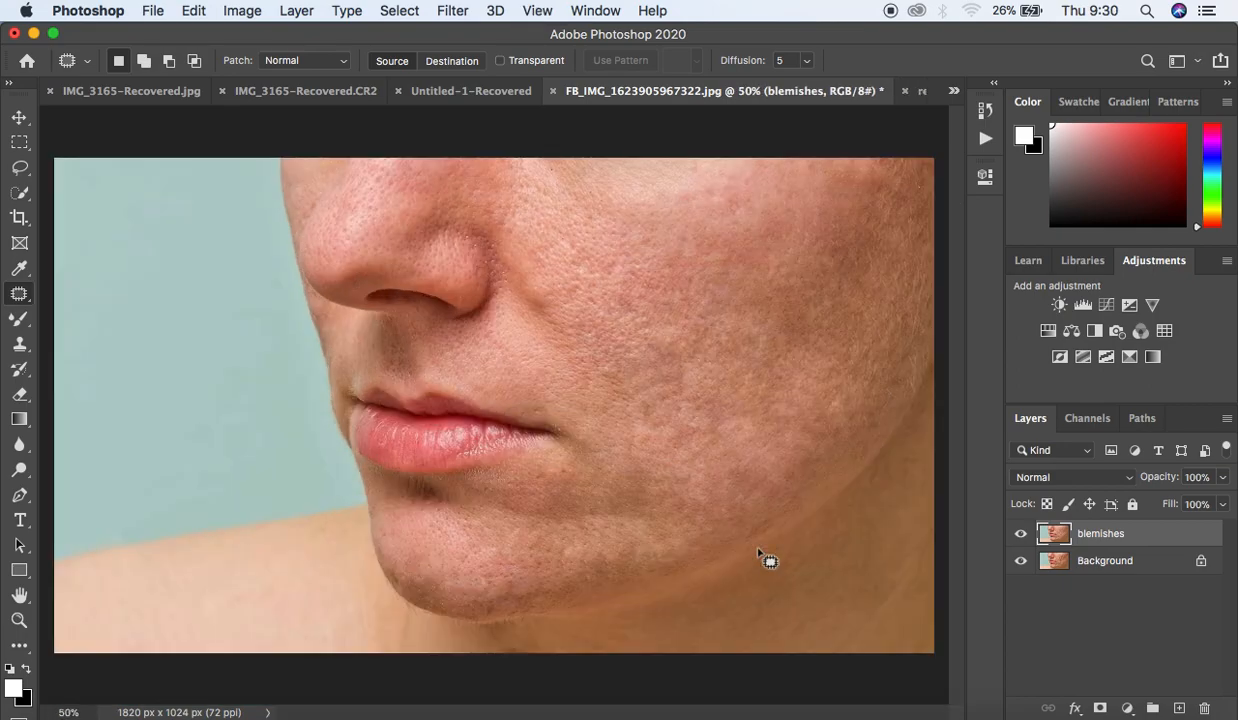
pyautogui.click(1021, 534)
pyautogui.click(1021, 534)
pyautogui.click(1021, 536)
pyautogui.click(1021, 536)
# Step: Duplicate the blemishes layer twice, naming the lower copy "low freq" and the upper copy "high freq"
pyautogui.press('super+j')
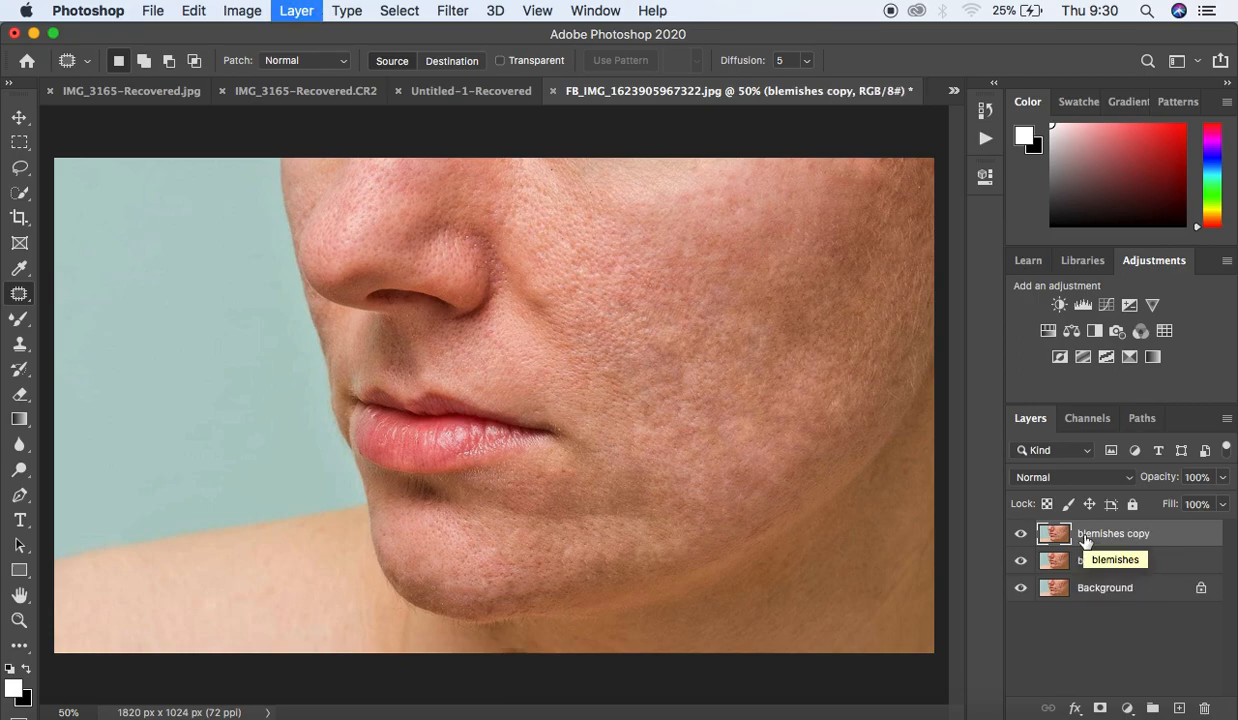
pyautogui.press('super+j')
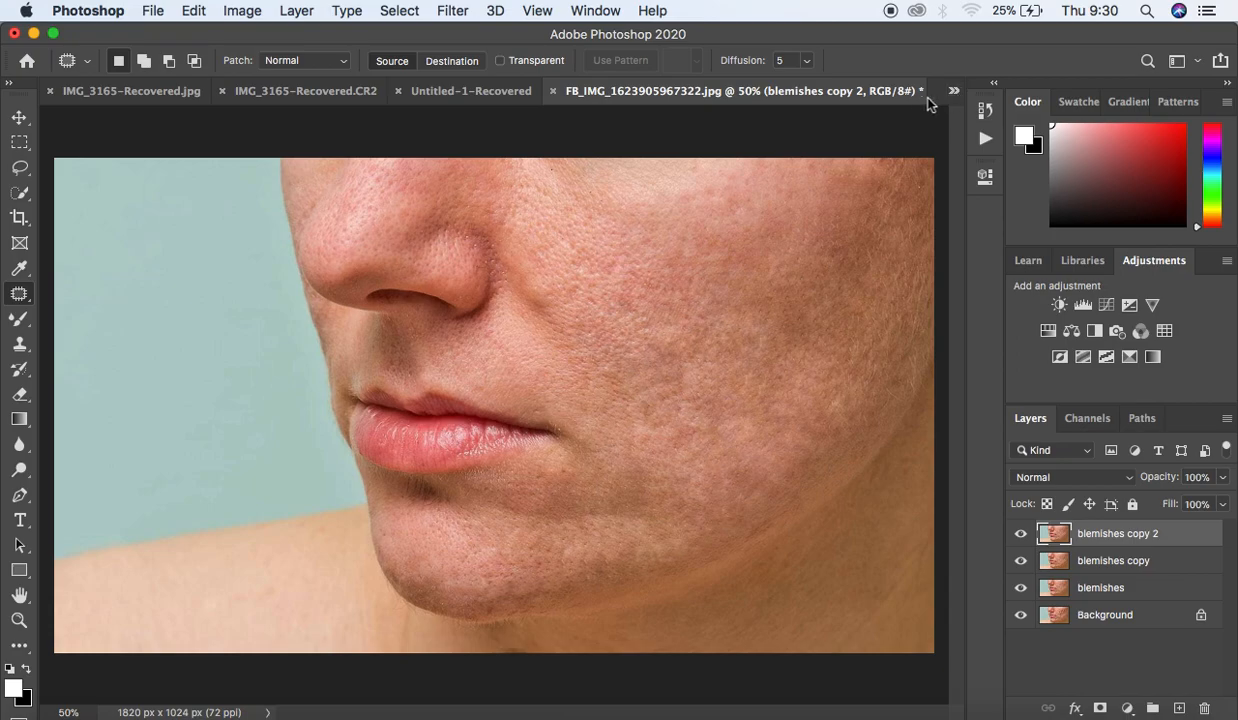
pyautogui.doubleClick(1108, 561)
pyautogui.write('low freq')
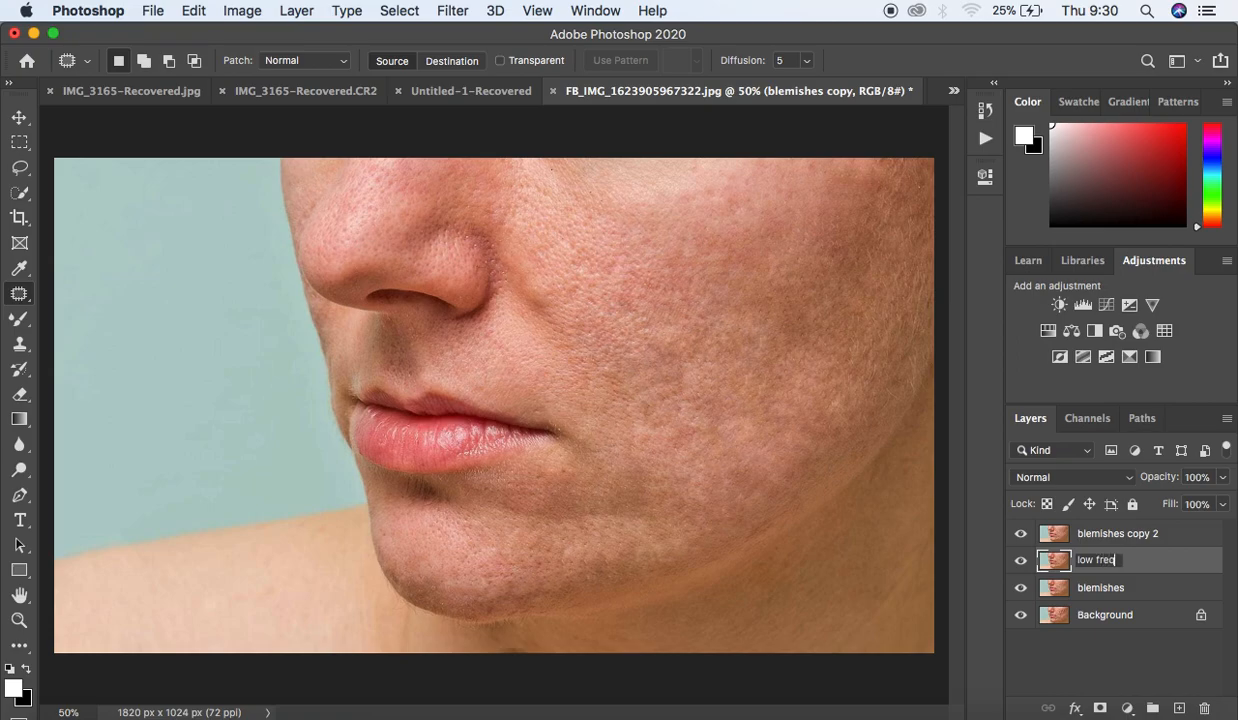
pyautogui.press('Return')
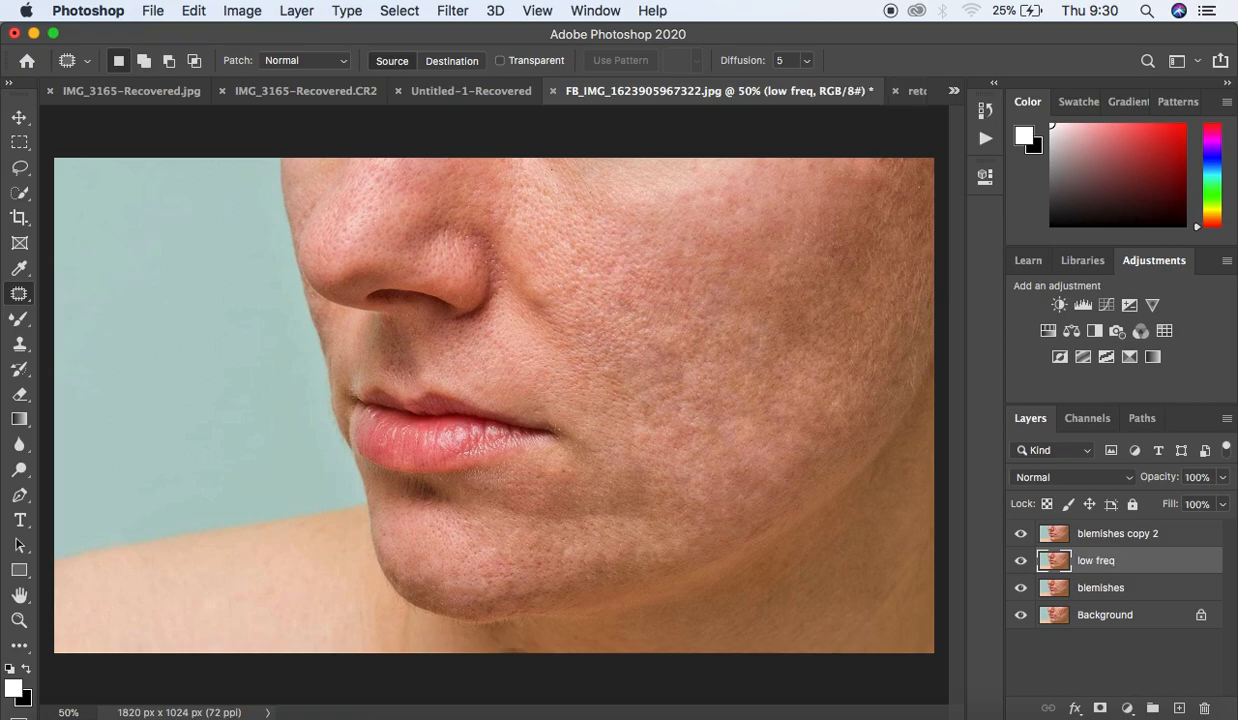
pyautogui.doubleClick(1117, 535)
pyautogui.write('h')
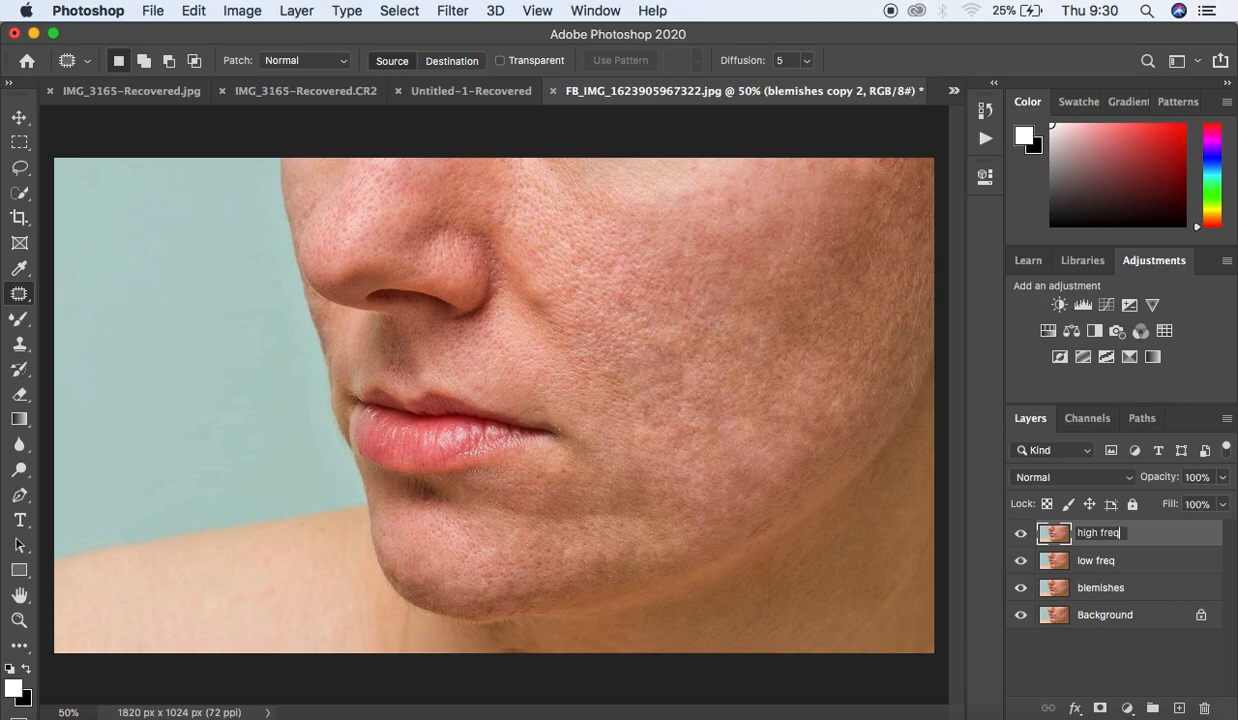
pyautogui.write('igh freq')
pyautogui.press('Return')
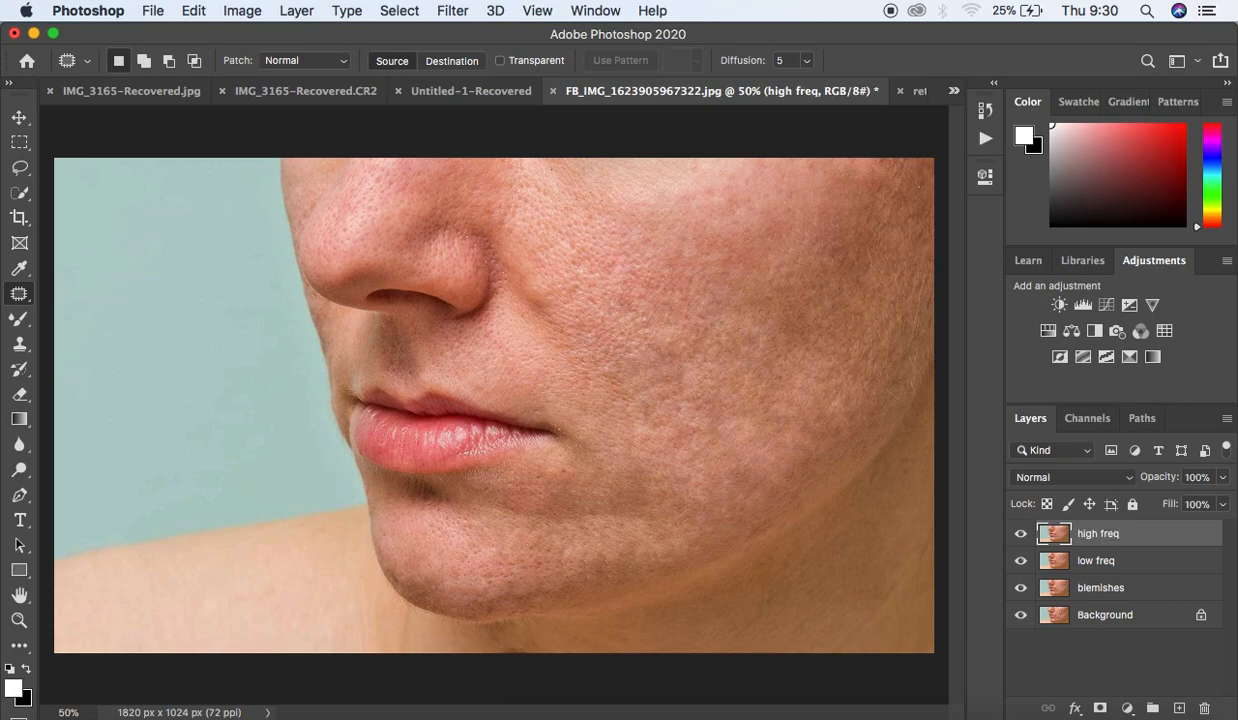
# Step: Hide the high freq layer and apply a Gaussian Blur with a radius of 8.0 pixels to the low freq layer
pyautogui.click(1020, 535)
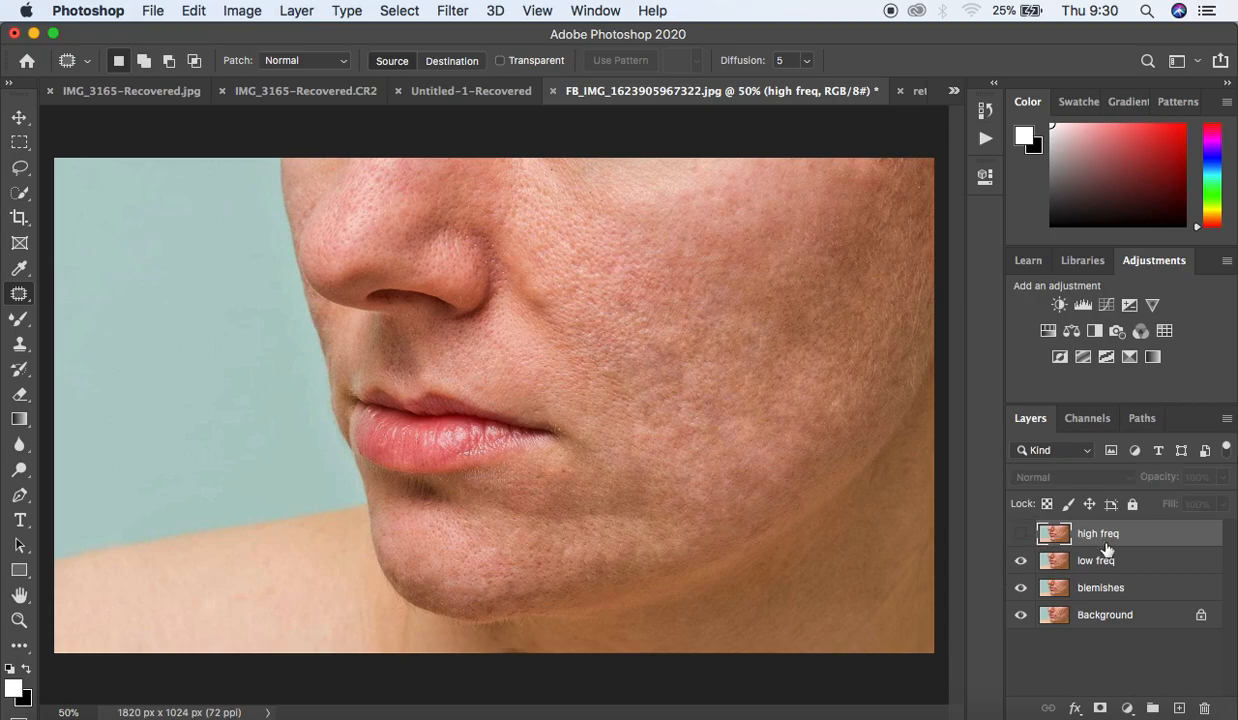
pyautogui.click(1133, 563)
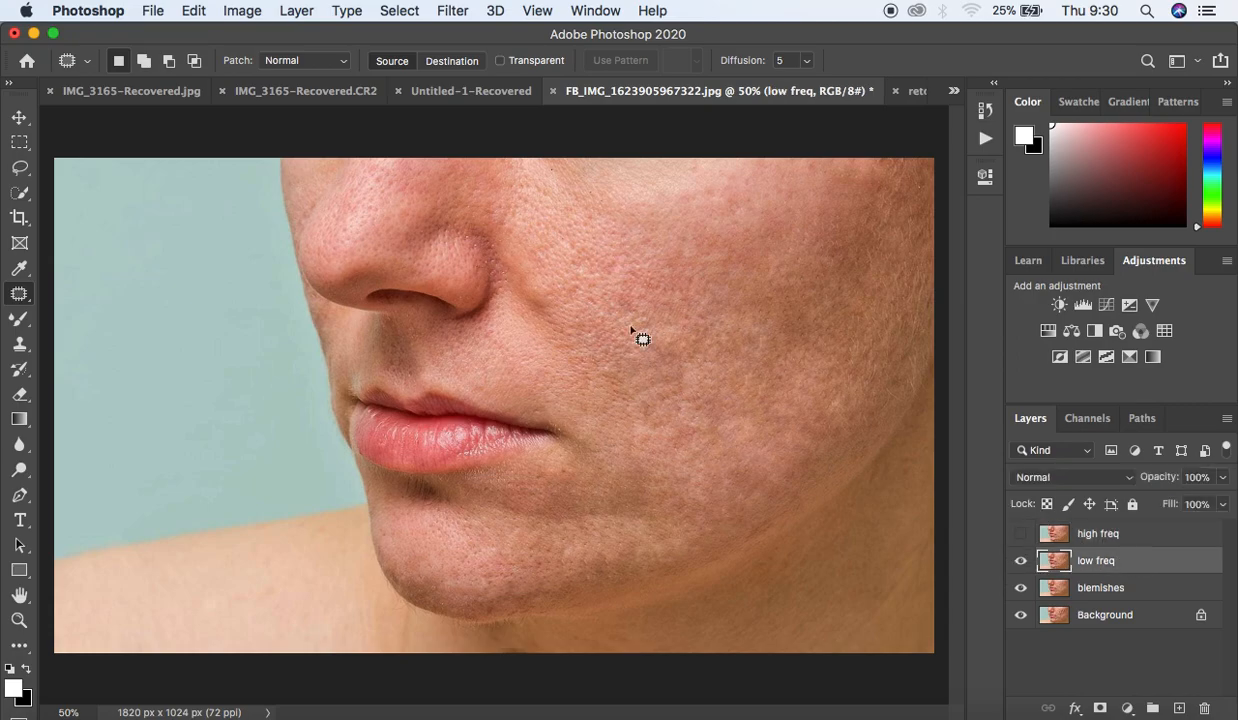
pyautogui.click(452, 10)
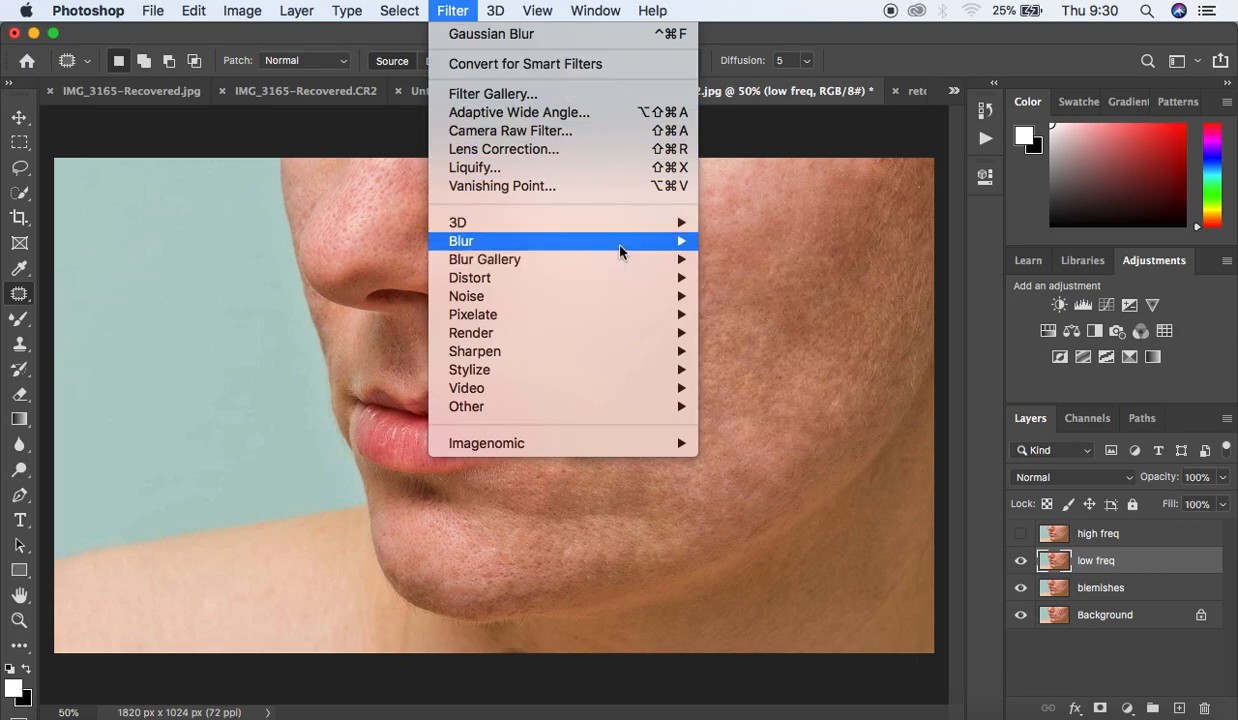
pyautogui.moveTo(598, 240)
pyautogui.click(745, 315)
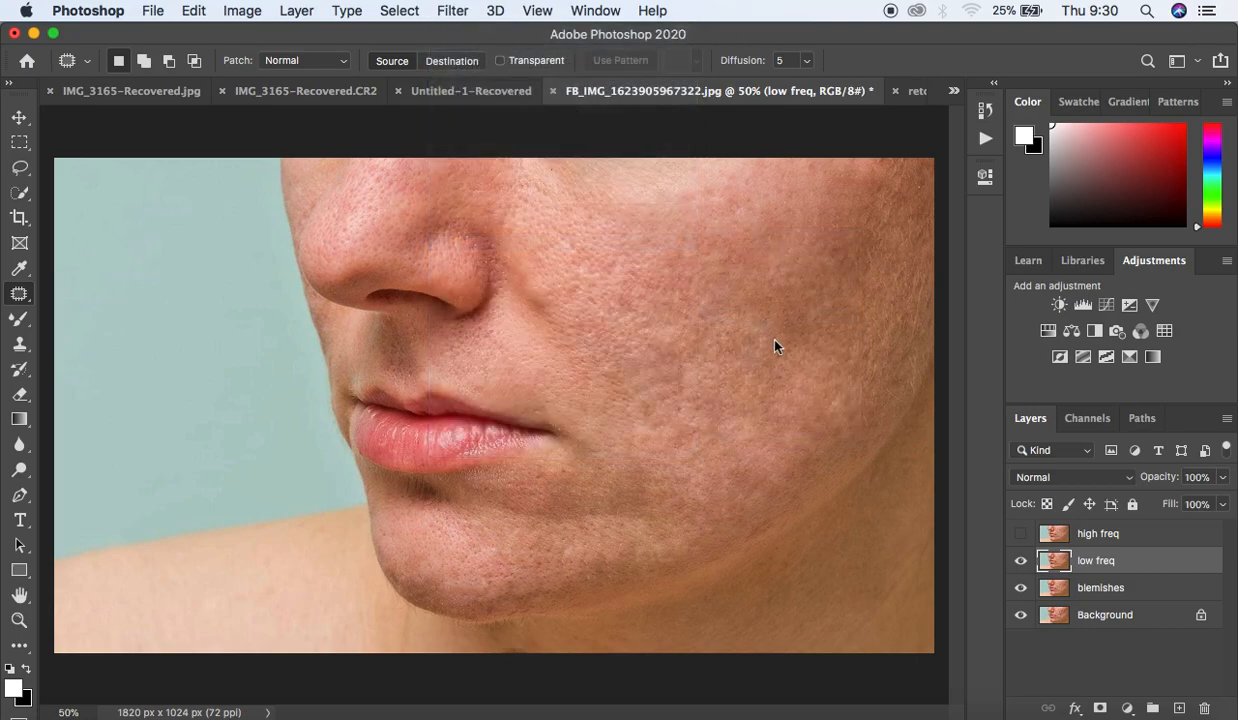
pyautogui.moveTo(951, 100); pyautogui.dragTo(1021, 61)
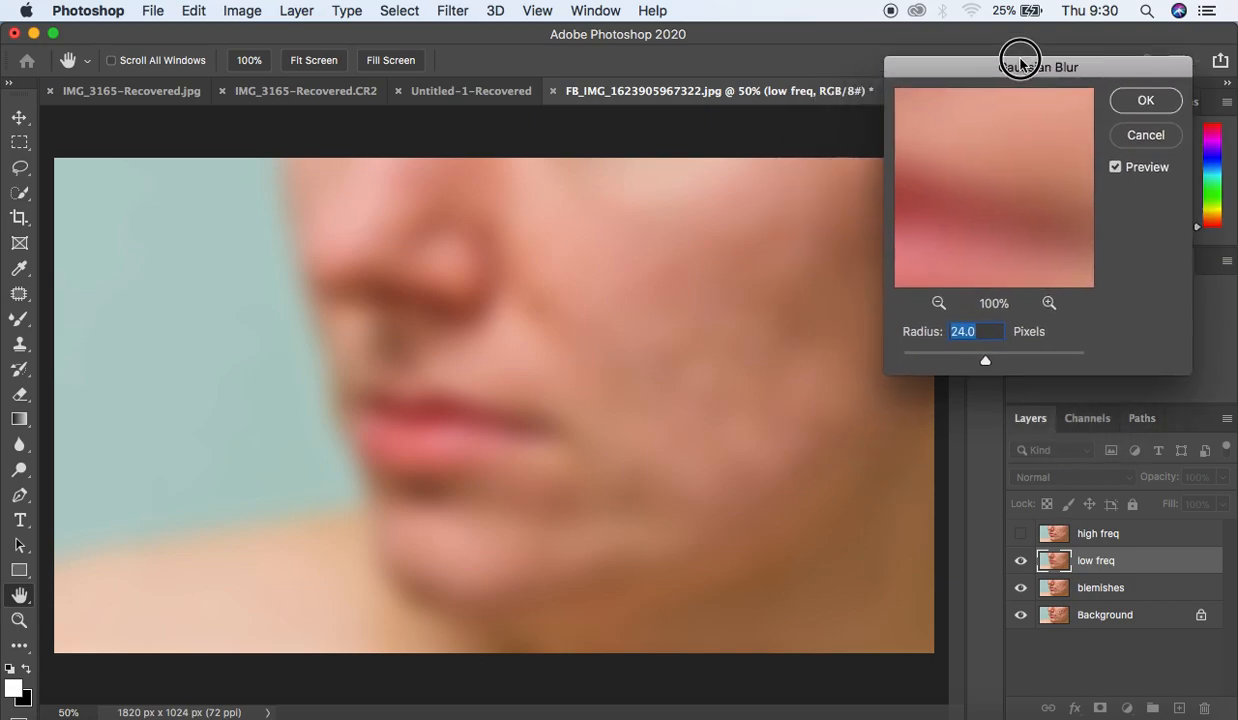
pyautogui.moveTo(982, 364); pyautogui.dragTo(815, 340)
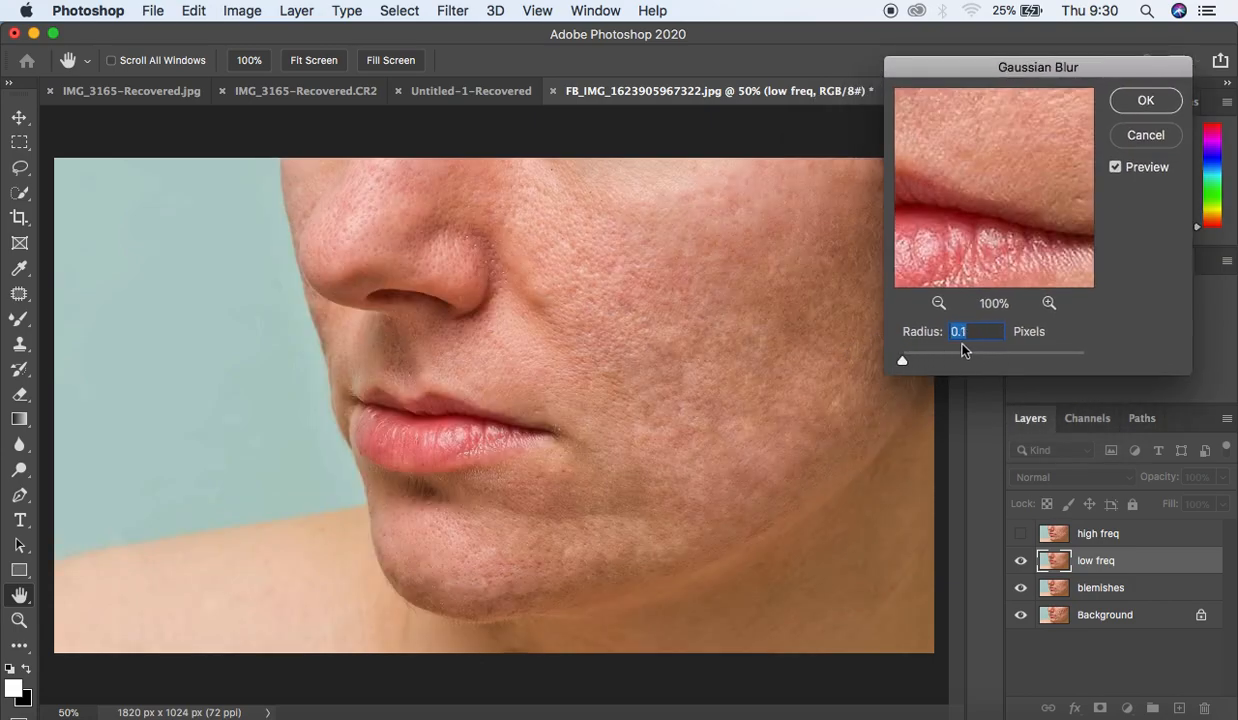
pyautogui.moveTo(1023, 205); pyautogui.dragTo(937, 278)
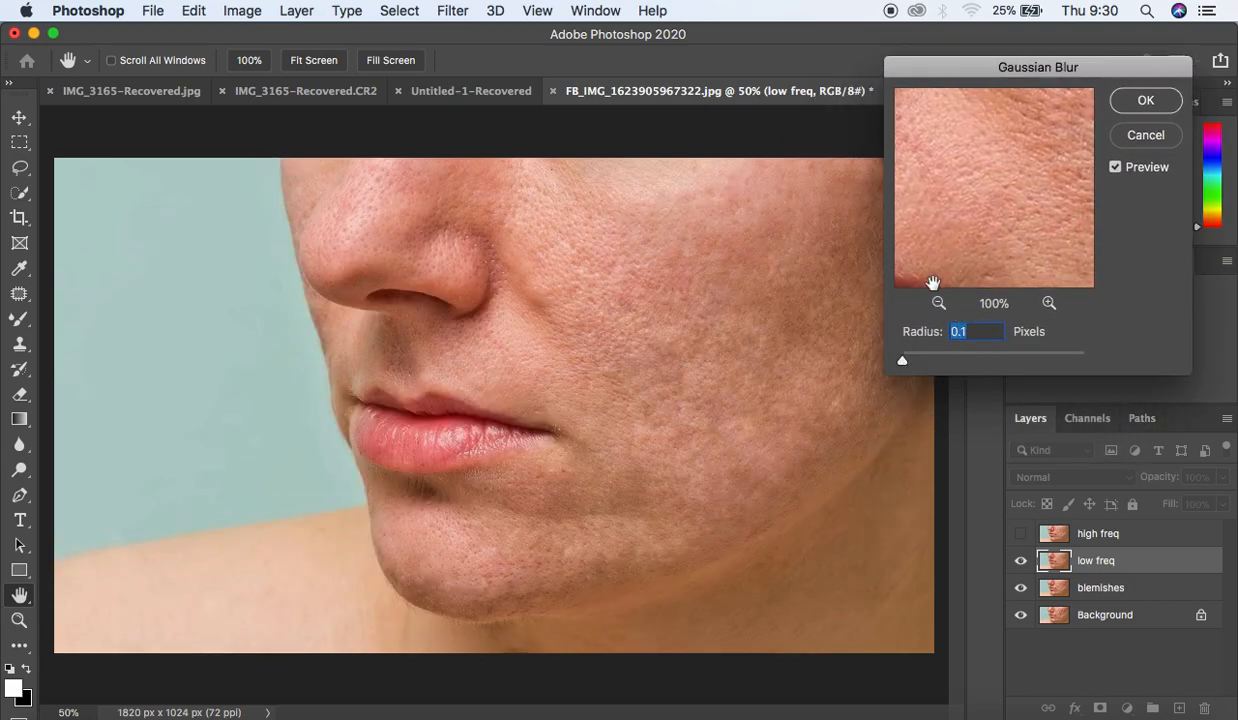
pyautogui.click(938, 303)
pyautogui.moveTo(1058, 146); pyautogui.dragTo(977, 150)
pyautogui.moveTo(903, 360); pyautogui.dragTo(966, 365)
pyautogui.moveTo(1017, 207); pyautogui.dragTo(1027, 279)
pyautogui.moveTo(995, 172); pyautogui.dragTo(1062, 170)
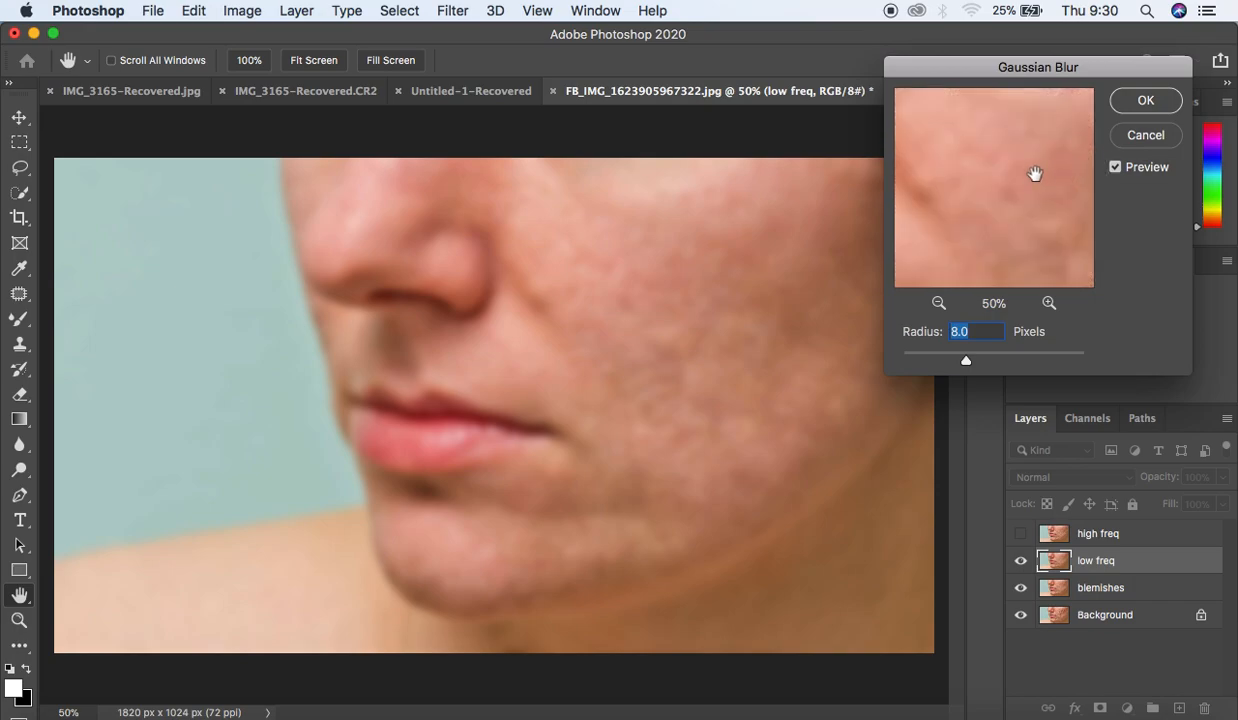
pyautogui.click(1141, 102)
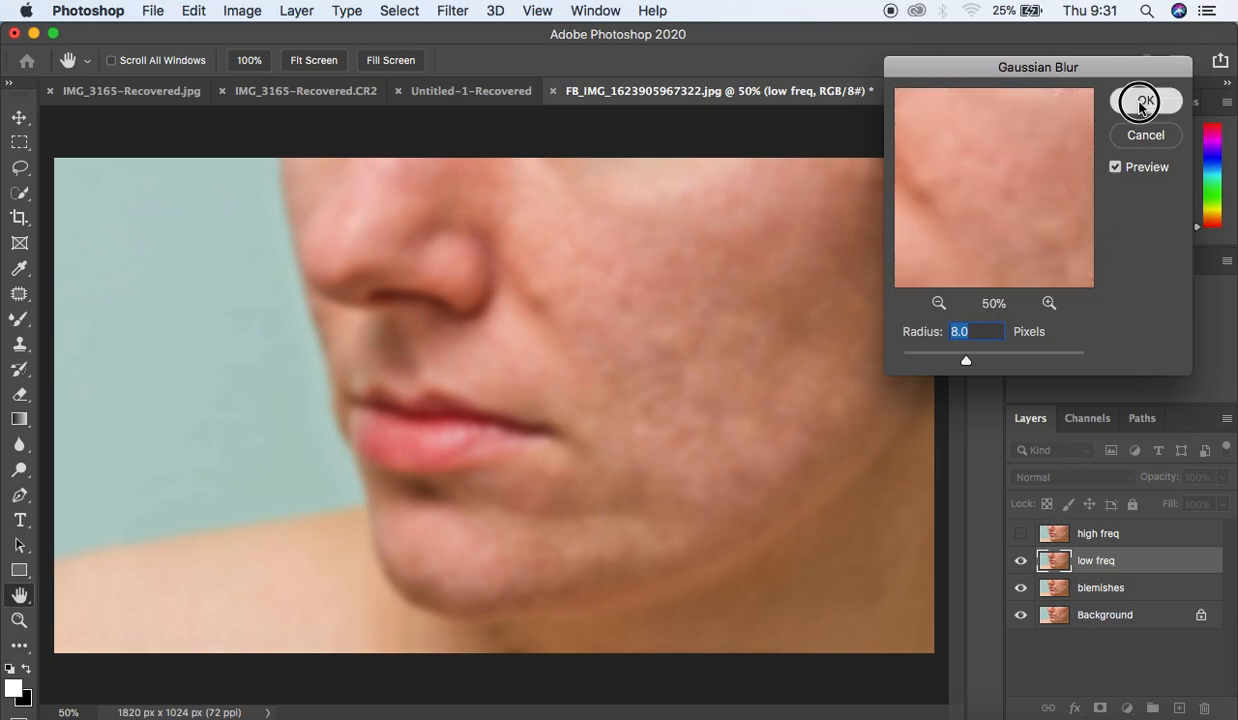
# Step: Show the high freq layer and run Apply Image on it with source layer low freq, Subtract blending, 100% opacity, scale 2 and offset 128
pyautogui.click(1147, 541)
pyautogui.click(1021, 535)
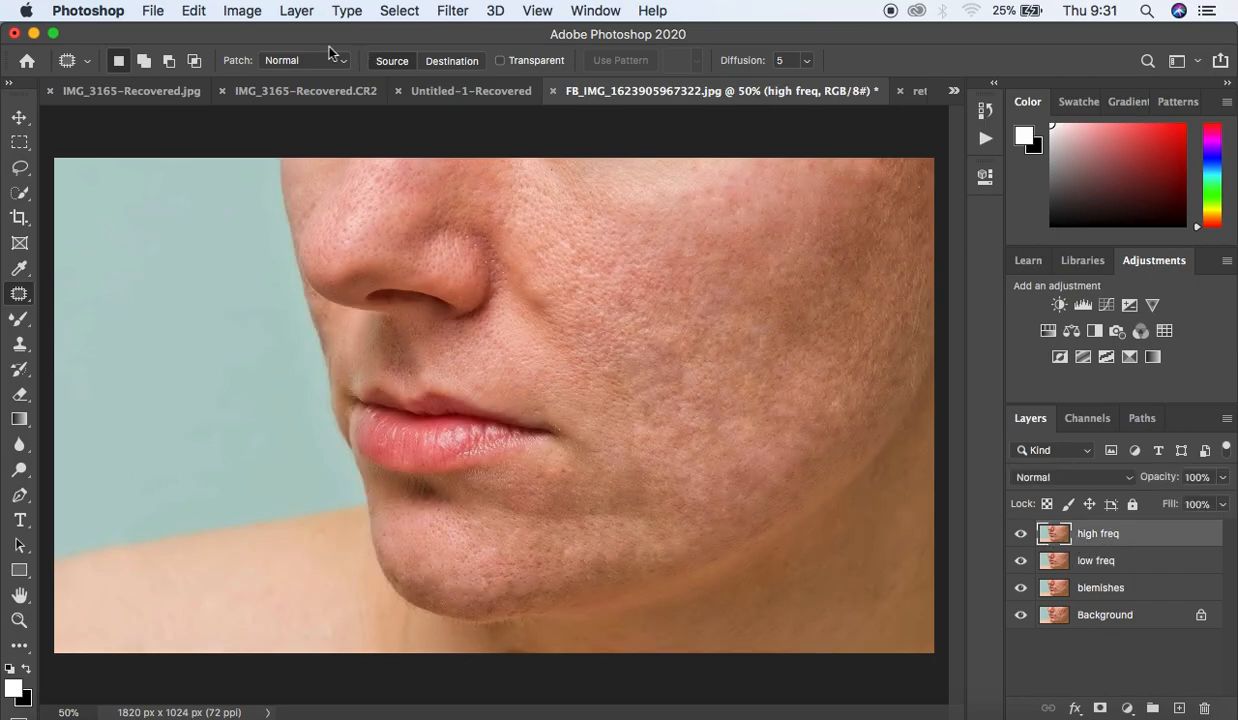
pyautogui.click(241, 11)
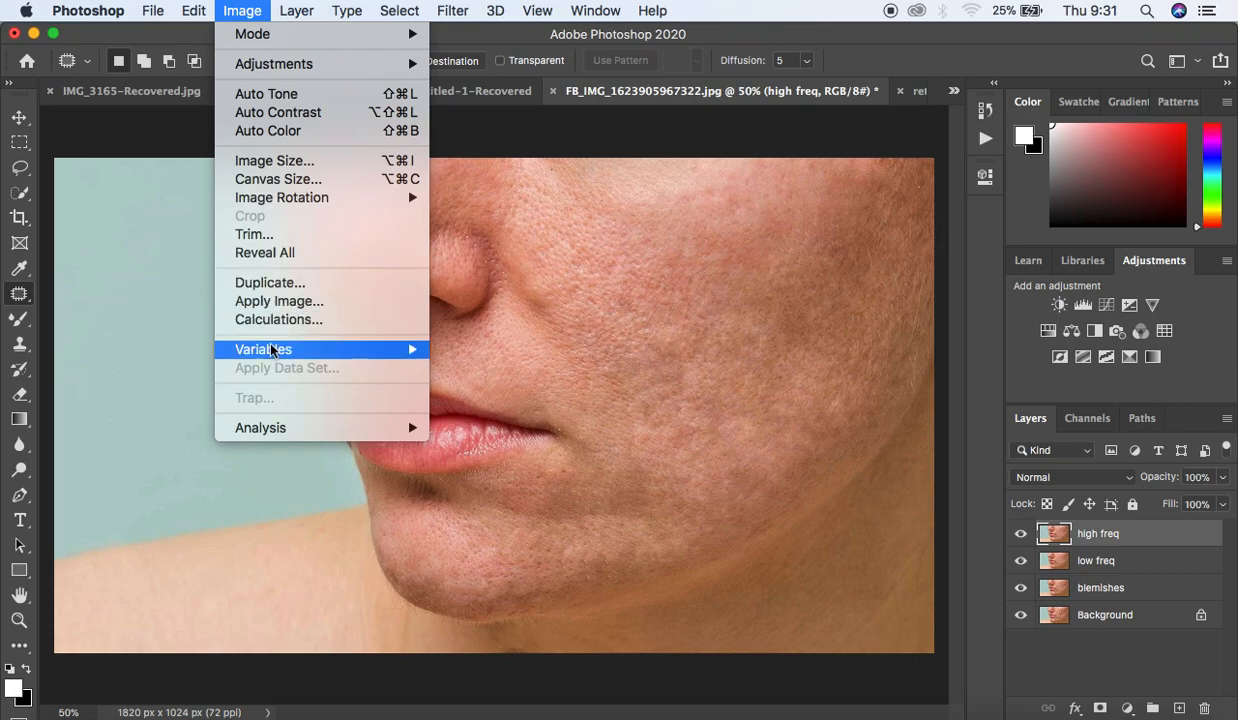
pyautogui.click(277, 302)
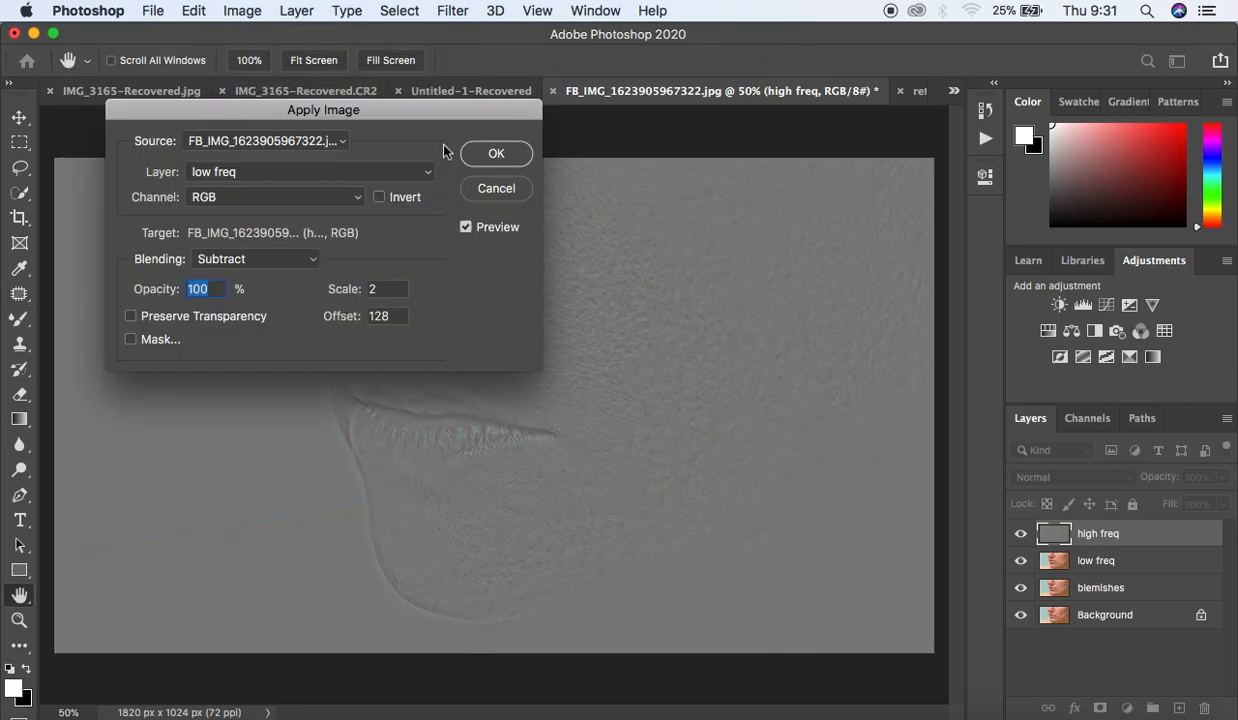
pyautogui.moveTo(421, 116); pyautogui.dragTo(834, 83)
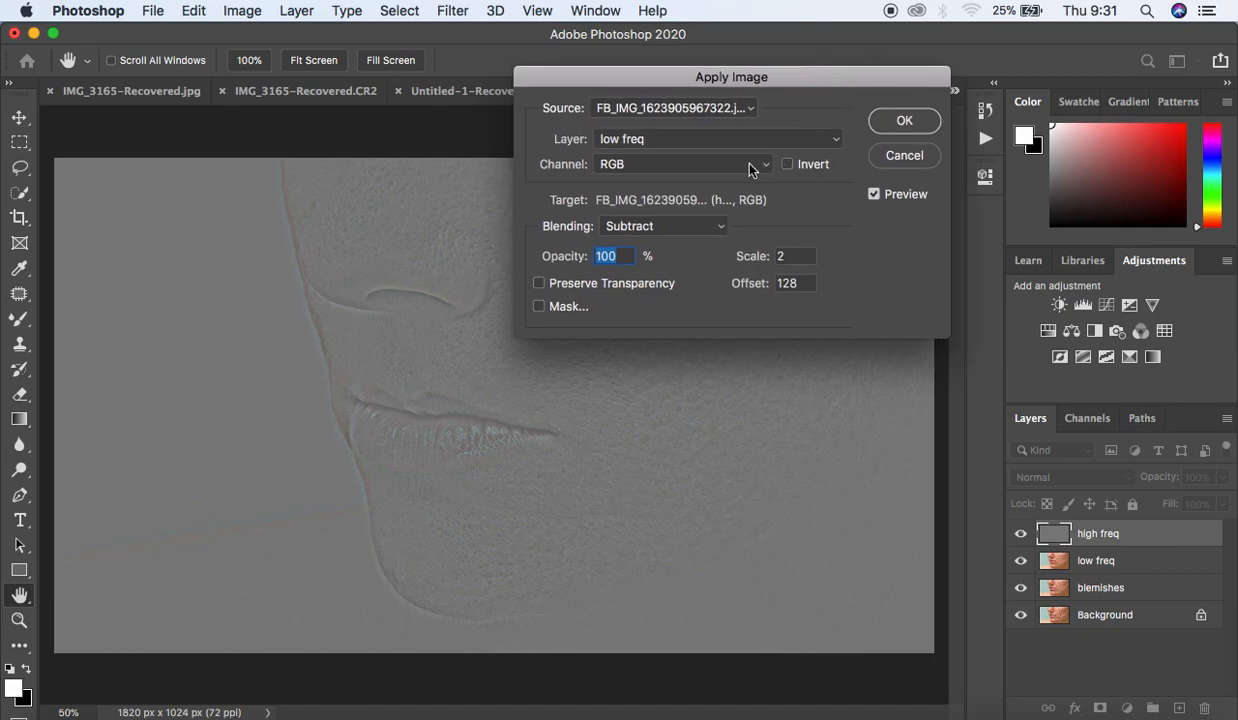
pyautogui.click(703, 142)
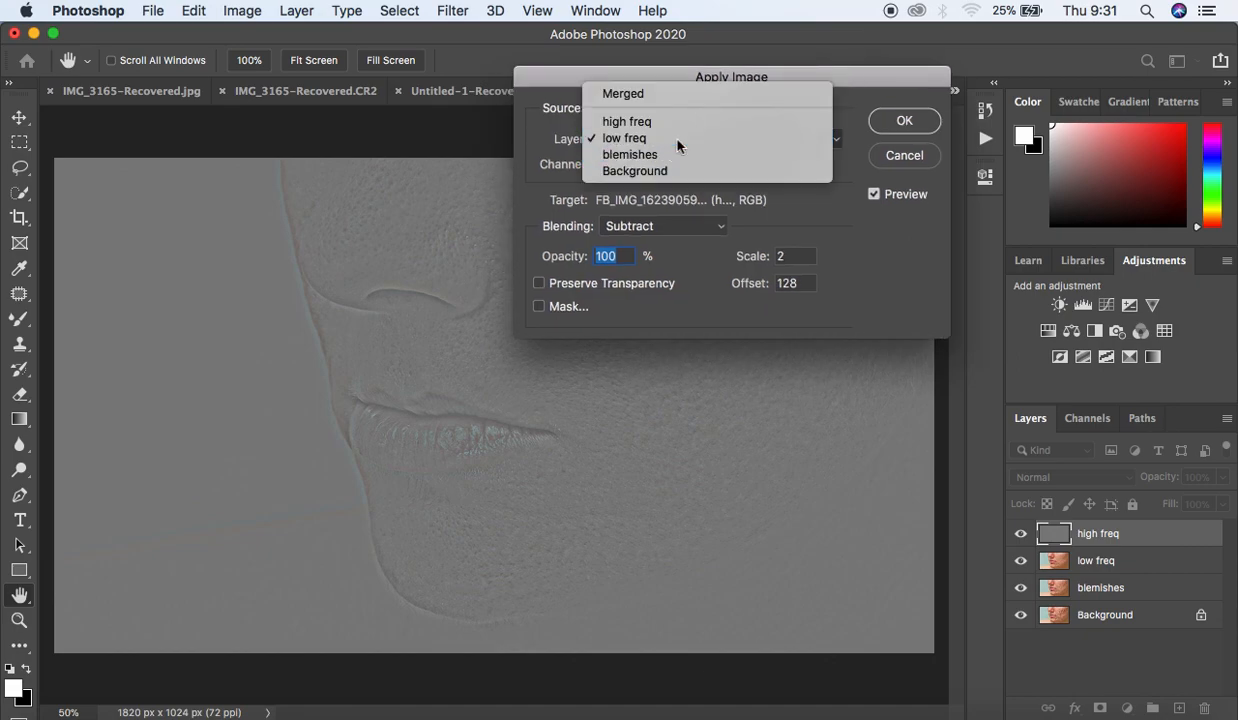
pyautogui.click(677, 142)
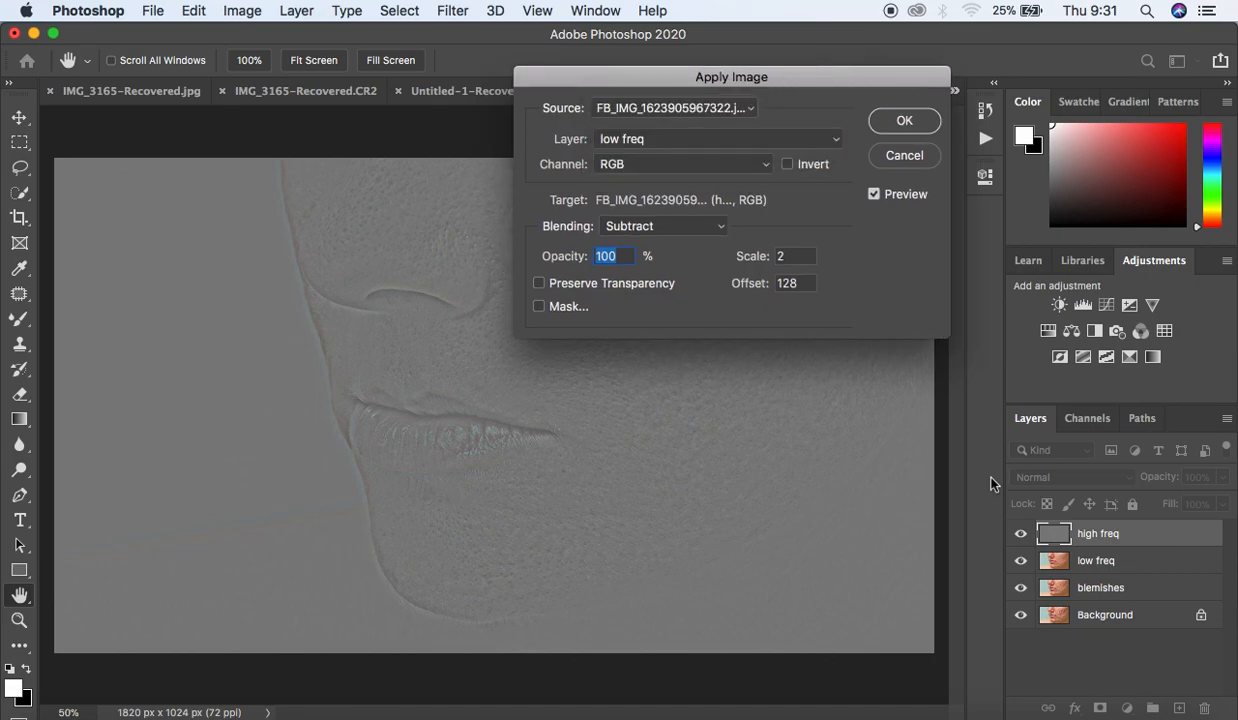
pyautogui.click(683, 228)
pyautogui.click(661, 226)
pyautogui.click(903, 121)
# Step: Set the high freq layer's blend mode to Linear Light
pyautogui.press('j')
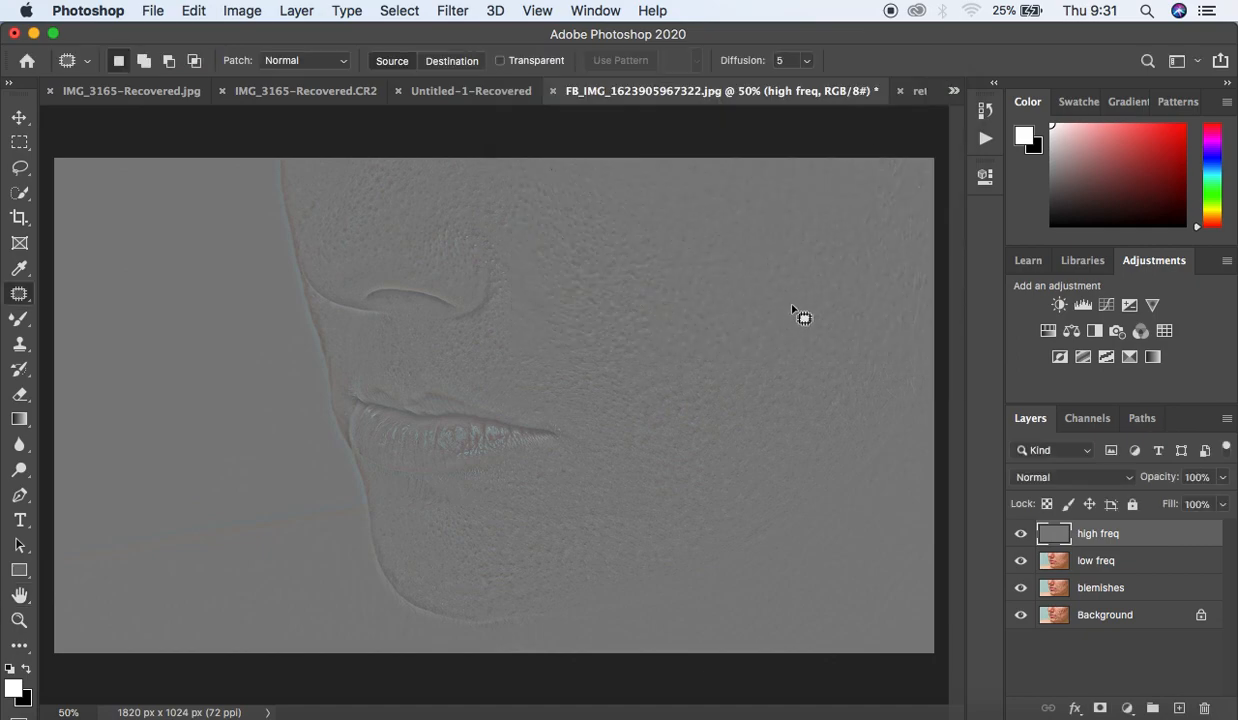
pyautogui.click(1055, 479)
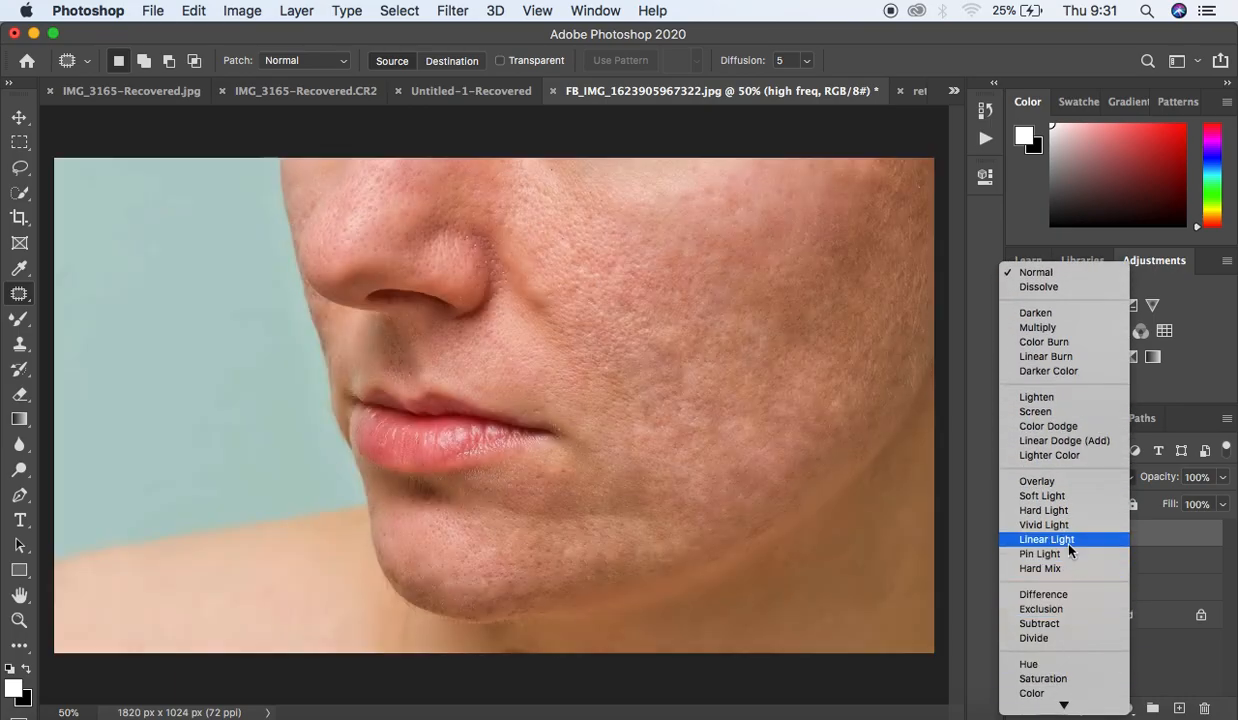
pyautogui.click(1068, 545)
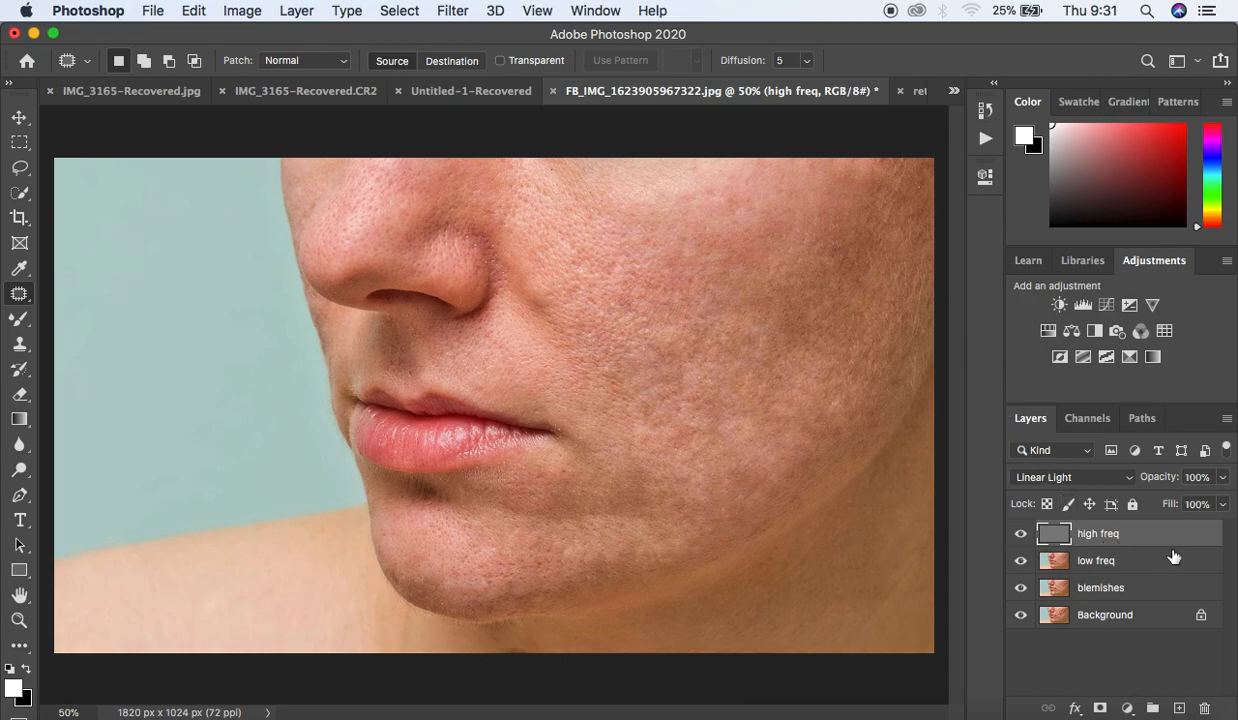
# Step: Group the high freq and low freq layers and name the group "FREQ SEP"
pyautogui.keyDown('shift'); pyautogui.click(1187, 567); pyautogui.keyUp('shift')
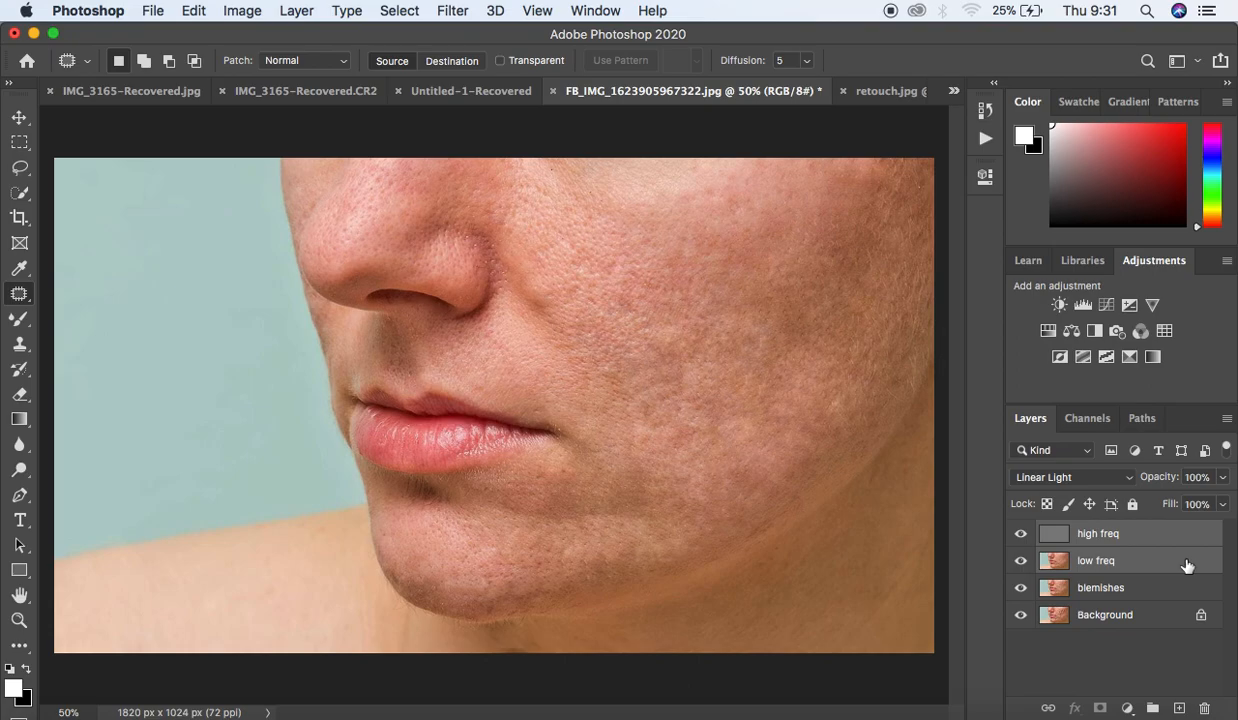
pyautogui.press('g')
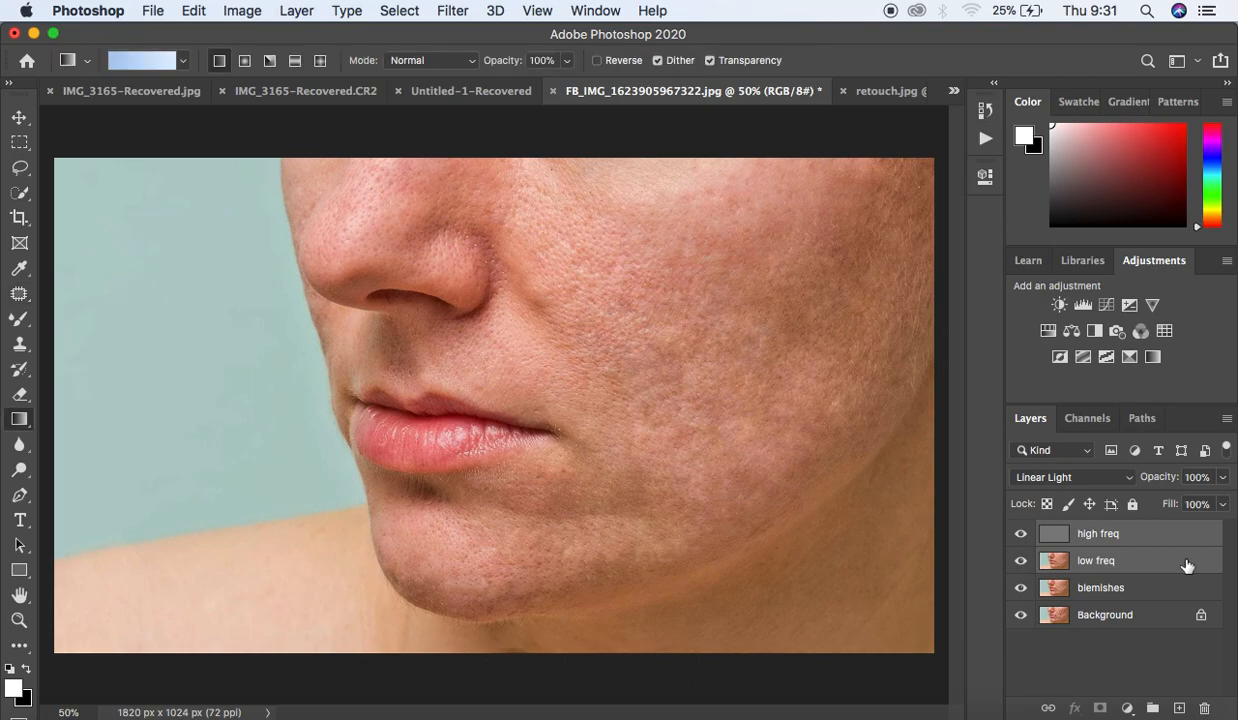
pyautogui.hotkey('ctrl', 'g')
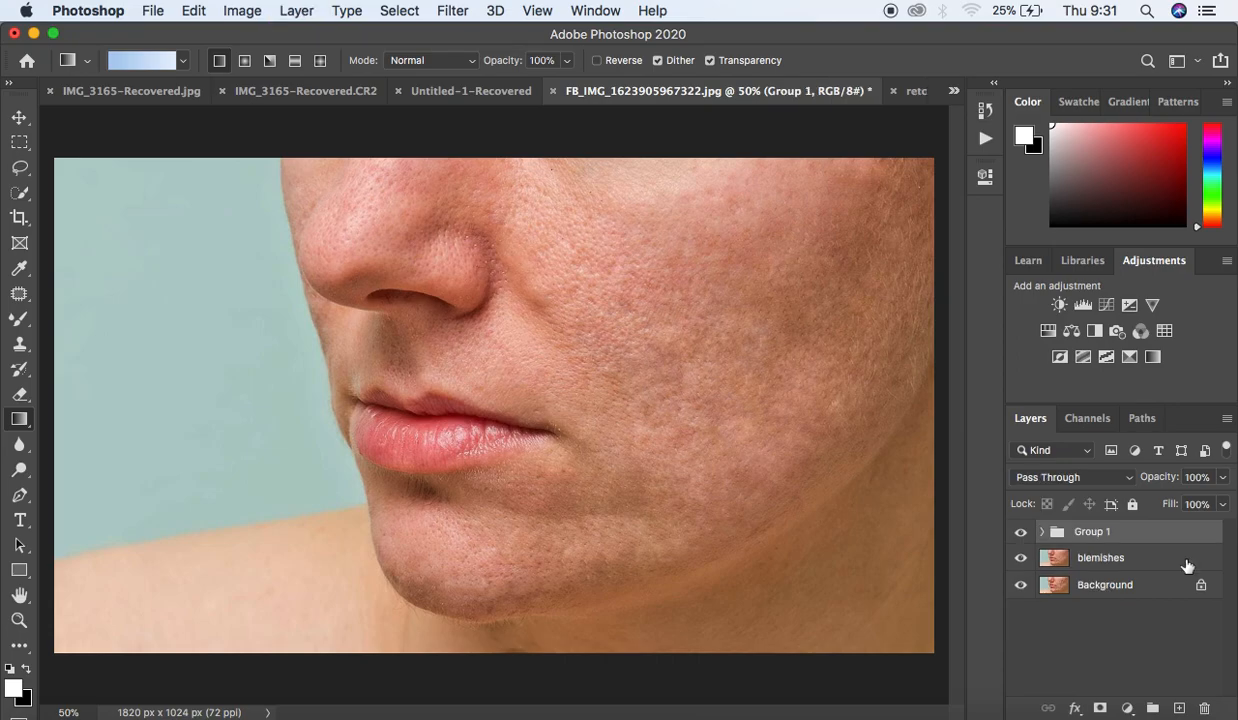
pyautogui.doubleClick(1088, 532)
pyautogui.write('FREQ SEP')
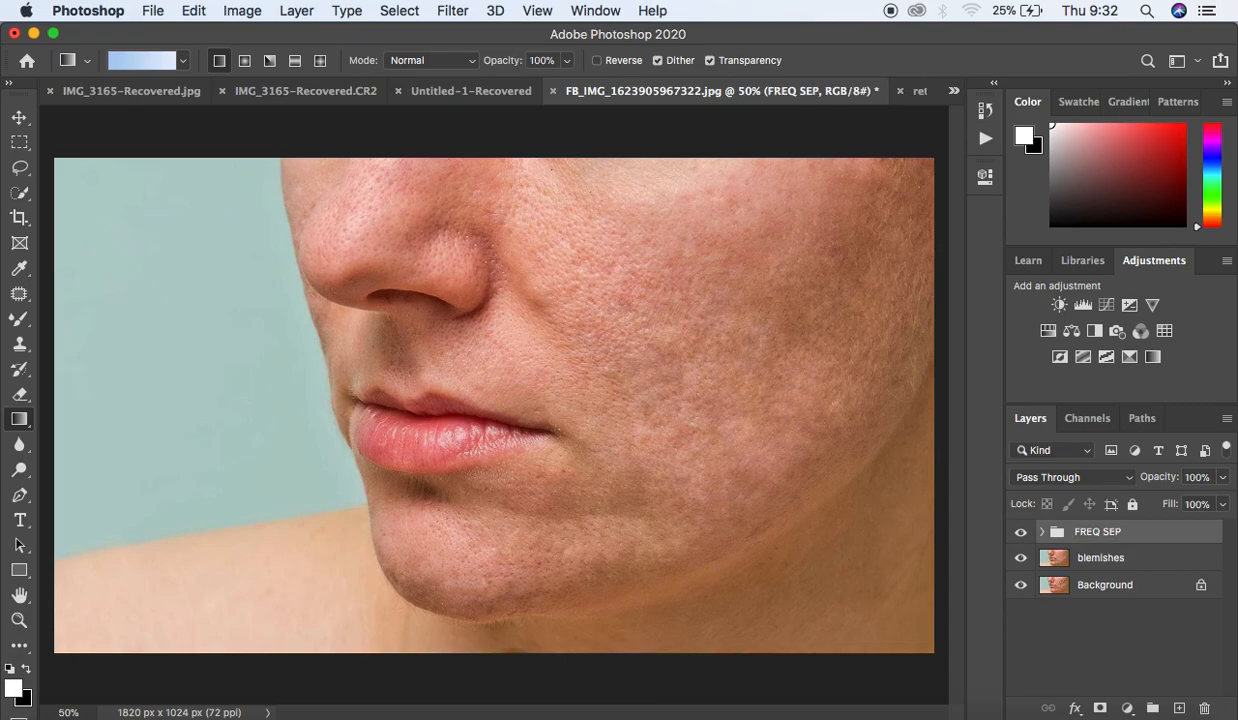
# Step: Add a Black & White adjustment layer above high freq inside the FREQ SEP group, with Reds set to 2
pyautogui.click(1043, 532)
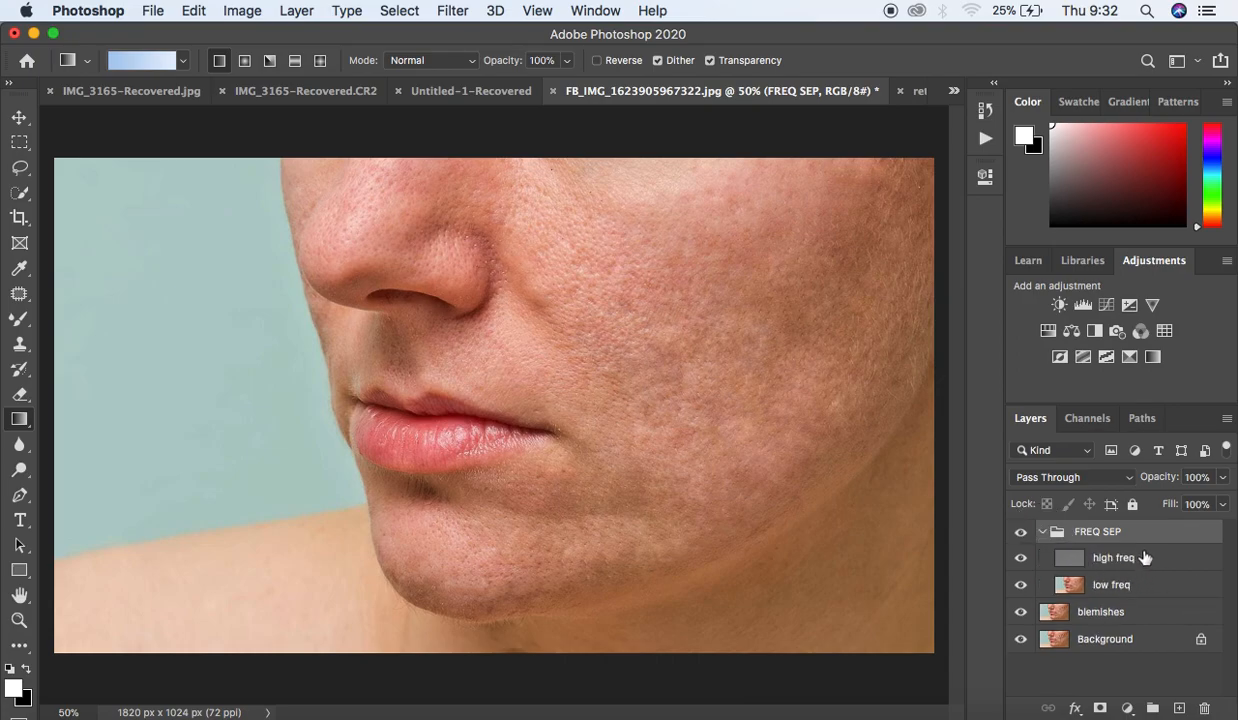
pyautogui.click(1146, 557)
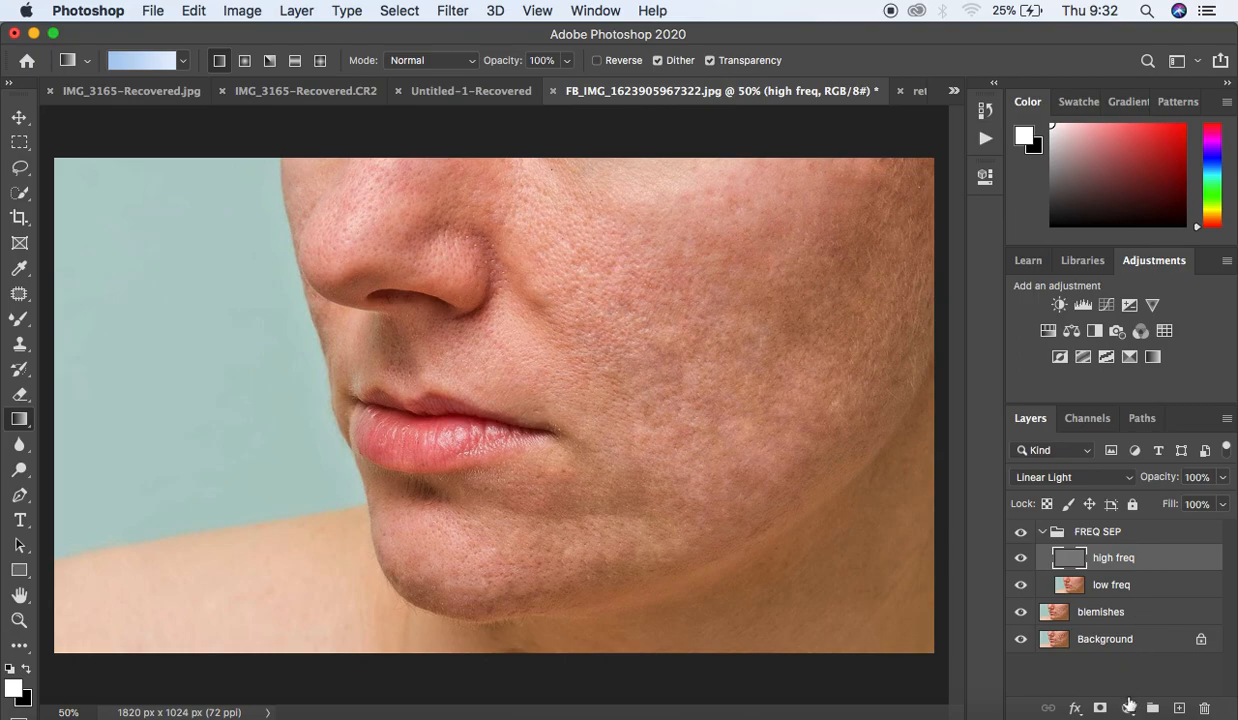
pyautogui.click(1127, 706)
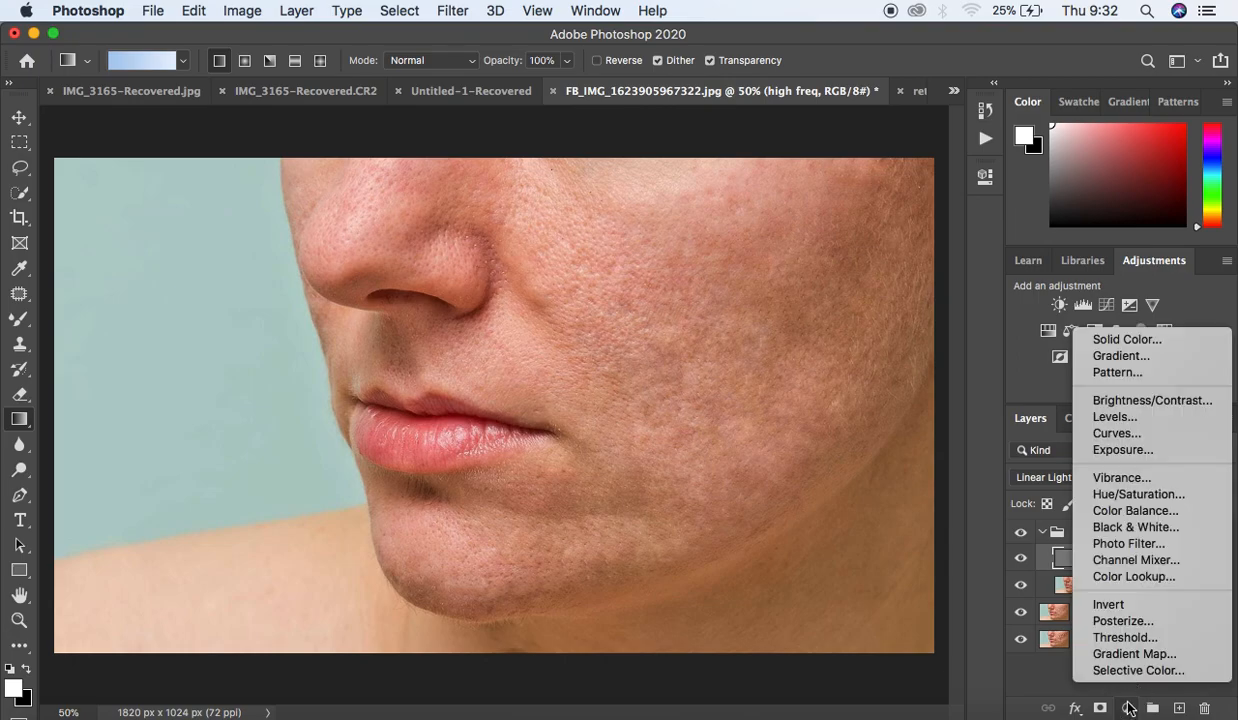
pyautogui.click(1133, 527)
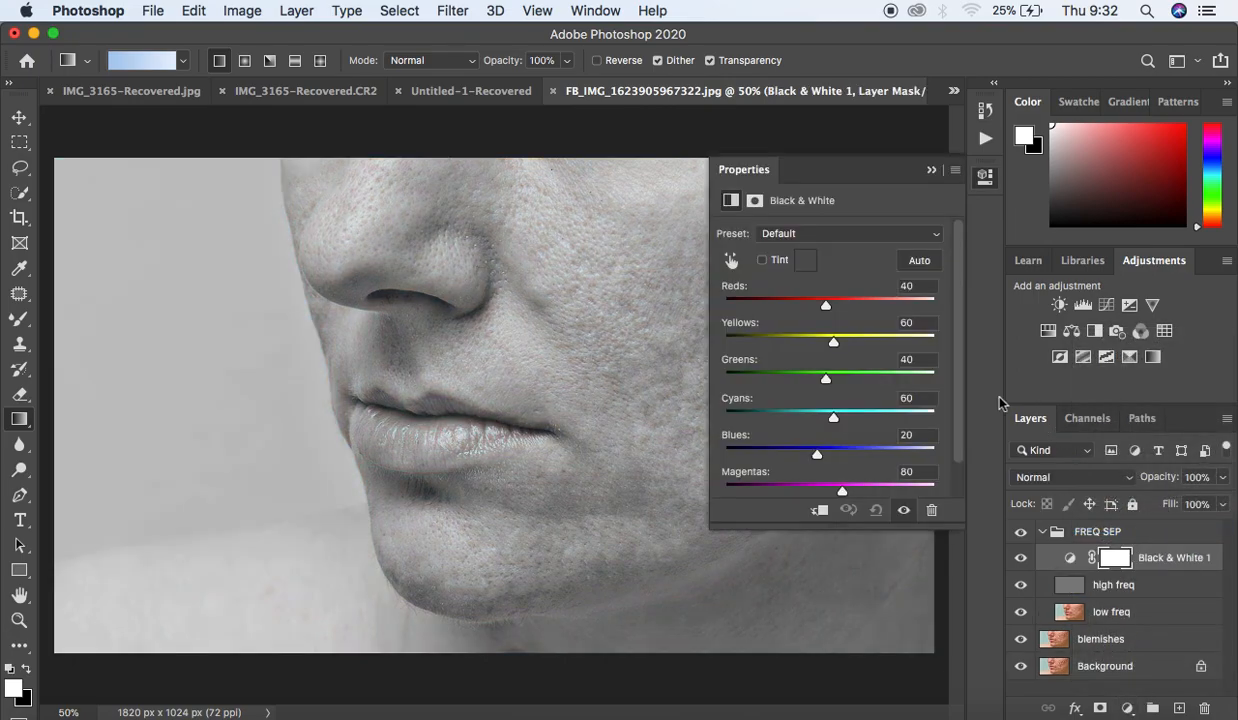
pyautogui.moveTo(825, 308); pyautogui.dragTo(811, 311)
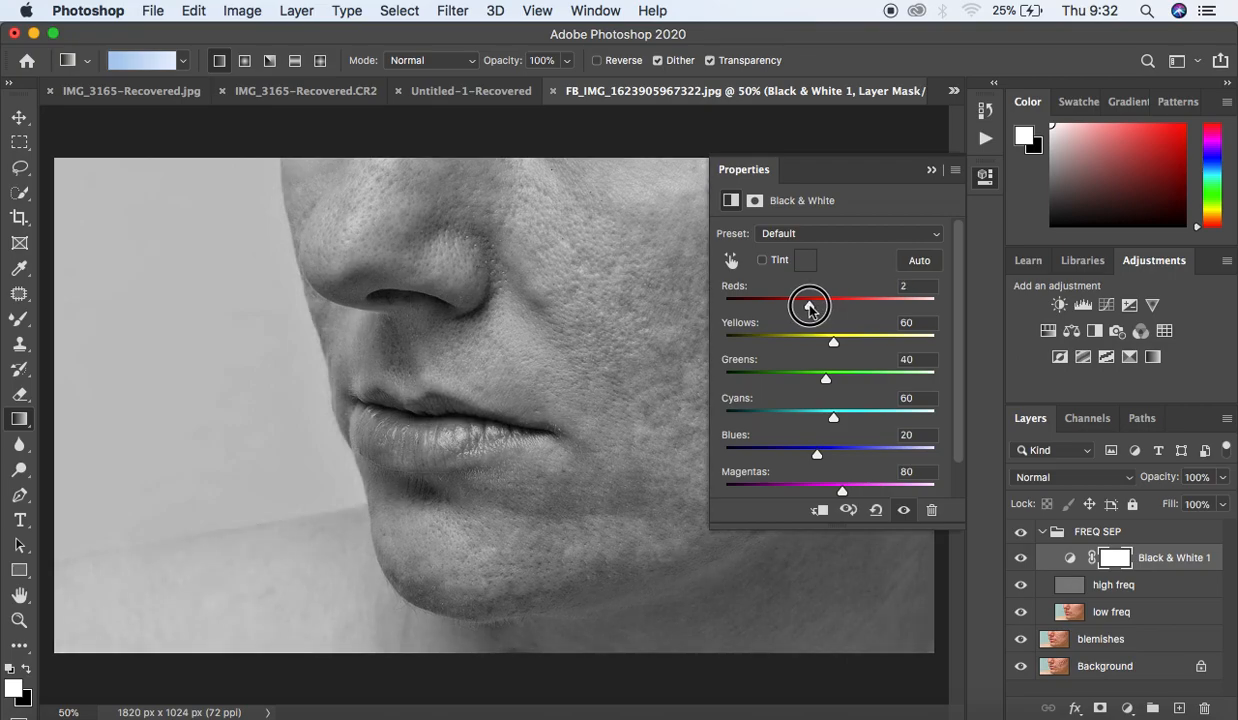
pyautogui.click(932, 171)
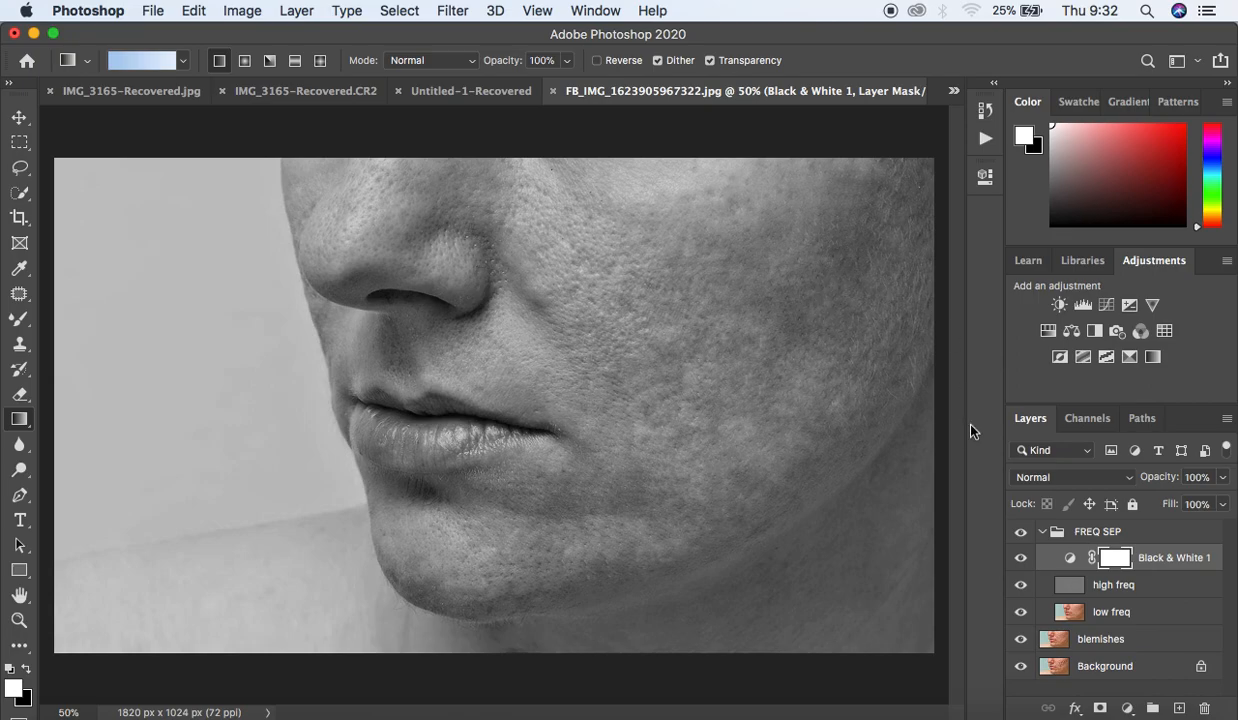
# Step: Smooth the blotchy tones across the cheek on the low freq layer using the Mixer Brush, enlarging the brush to 175
pyautogui.click(1118, 612)
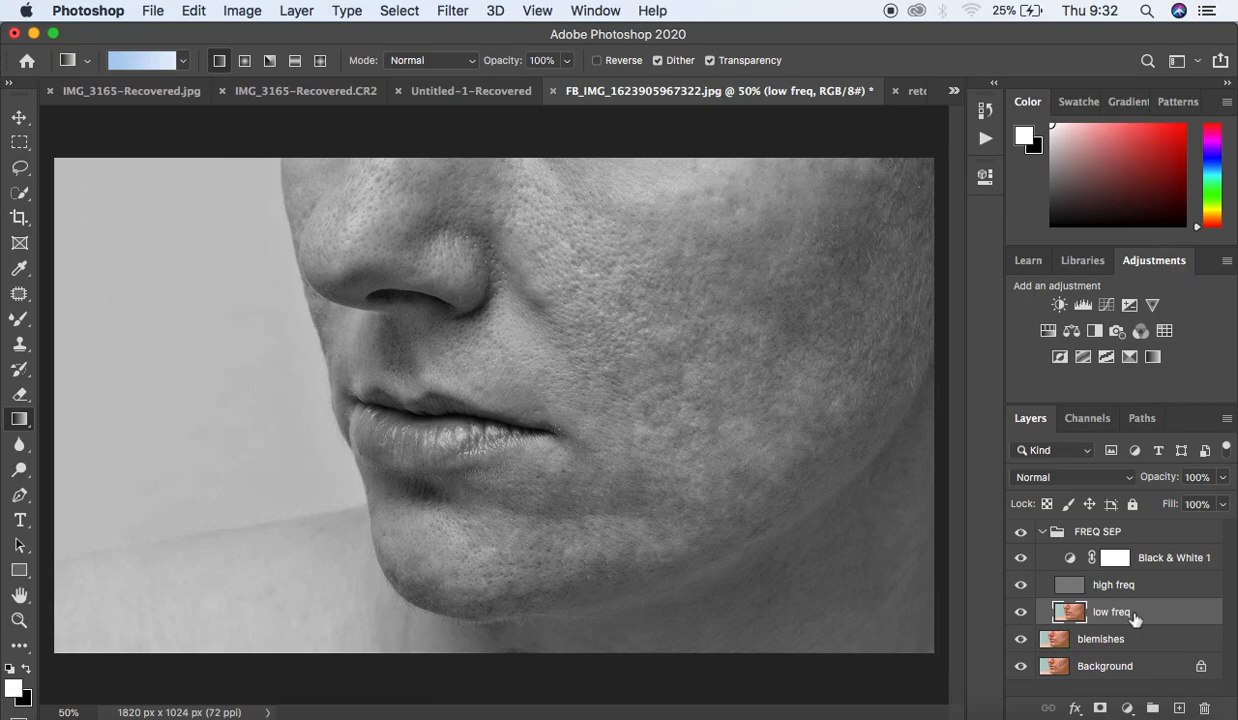
pyautogui.click(17, 320)
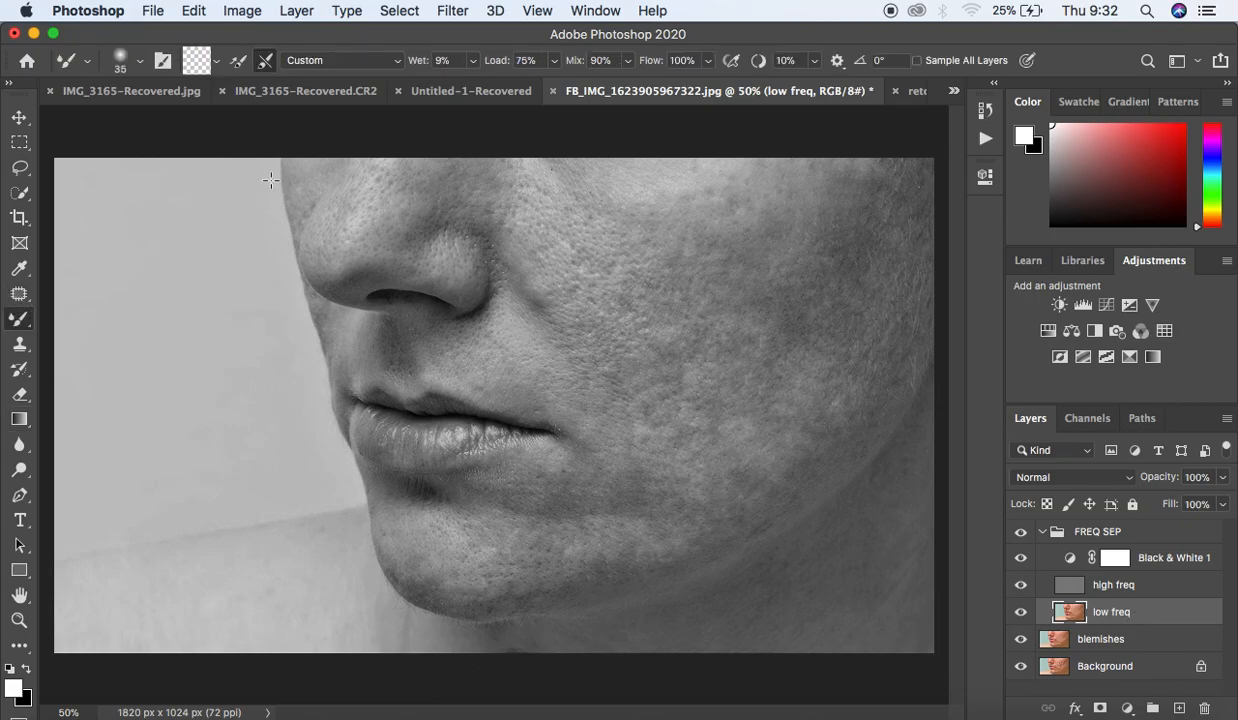
pyautogui.click(217, 61)
pyautogui.click(223, 97)
pyautogui.moveTo(891, 168)
pyautogui.mouseDown()
pyautogui.moveTo(823, 293)
pyautogui.moveTo(859, 232)
pyautogui.mouseUp()
pyautogui.moveTo(890, 187)
pyautogui.mouseDown()
pyautogui.moveTo(865, 216)
pyautogui.moveTo(901, 185)
pyautogui.moveTo(881, 246)
pyautogui.moveTo(857, 254)
pyautogui.moveTo(818, 325)
pyautogui.moveTo(898, 185)
pyautogui.moveTo(915, 235)
pyautogui.moveTo(909, 323)
pyautogui.moveTo(862, 403)
pyautogui.moveTo(821, 403)
pyautogui.moveTo(782, 461)
pyautogui.mouseUp()
pyautogui.press(']')
pyautogui.moveTo(795, 338); pyautogui.dragTo(740, 379)
pyautogui.moveTo(821, 203)
pyautogui.mouseDown()
pyautogui.moveTo(815, 188)
pyautogui.moveTo(788, 235)
pyautogui.moveTo(792, 270)
pyautogui.moveTo(735, 322)
pyautogui.moveTo(750, 344)
pyautogui.moveTo(760, 330)
pyautogui.mouseUp()
pyautogui.moveTo(845, 230)
pyautogui.mouseDown()
pyautogui.moveTo(859, 182)
pyautogui.moveTo(854, 210)
pyautogui.moveTo(875, 185)
pyautogui.mouseUp()
pyautogui.moveTo(800, 385)
pyautogui.mouseDown()
pyautogui.moveTo(796, 428)
pyautogui.moveTo(817, 421)
pyautogui.moveTo(754, 475)
pyautogui.mouseUp()
pyautogui.moveTo(850, 355)
pyautogui.mouseDown()
pyautogui.moveTo(859, 325)
pyautogui.moveTo(843, 365)
pyautogui.moveTo(799, 366)
pyautogui.moveTo(799, 349)
pyautogui.moveTo(726, 405)
pyautogui.moveTo(736, 341)
pyautogui.moveTo(672, 381)
pyautogui.moveTo(705, 365)
pyautogui.moveTo(736, 420)
pyautogui.mouseUp()
# Step: Hide the Black & White layer and blend the uneven color on the cheek and jaw with the size 175 Mixer Brush
pyautogui.click(1020, 557)
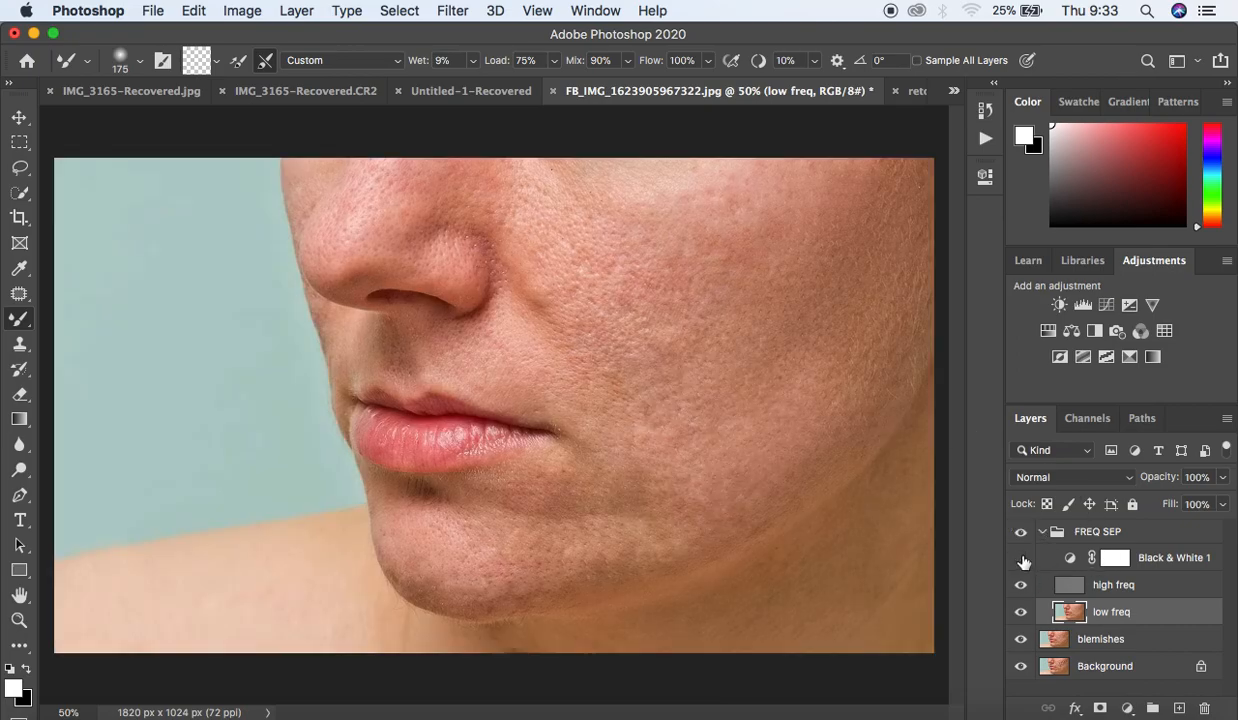
pyautogui.keyDown('alt'); pyautogui.click(887, 329); pyautogui.keyUp('alt')
pyautogui.keyDown('alt'); pyautogui.click(745, 497); pyautogui.keyUp('alt')
pyautogui.keyDown('alt'); pyautogui.click(652, 525); pyautogui.keyUp('alt')
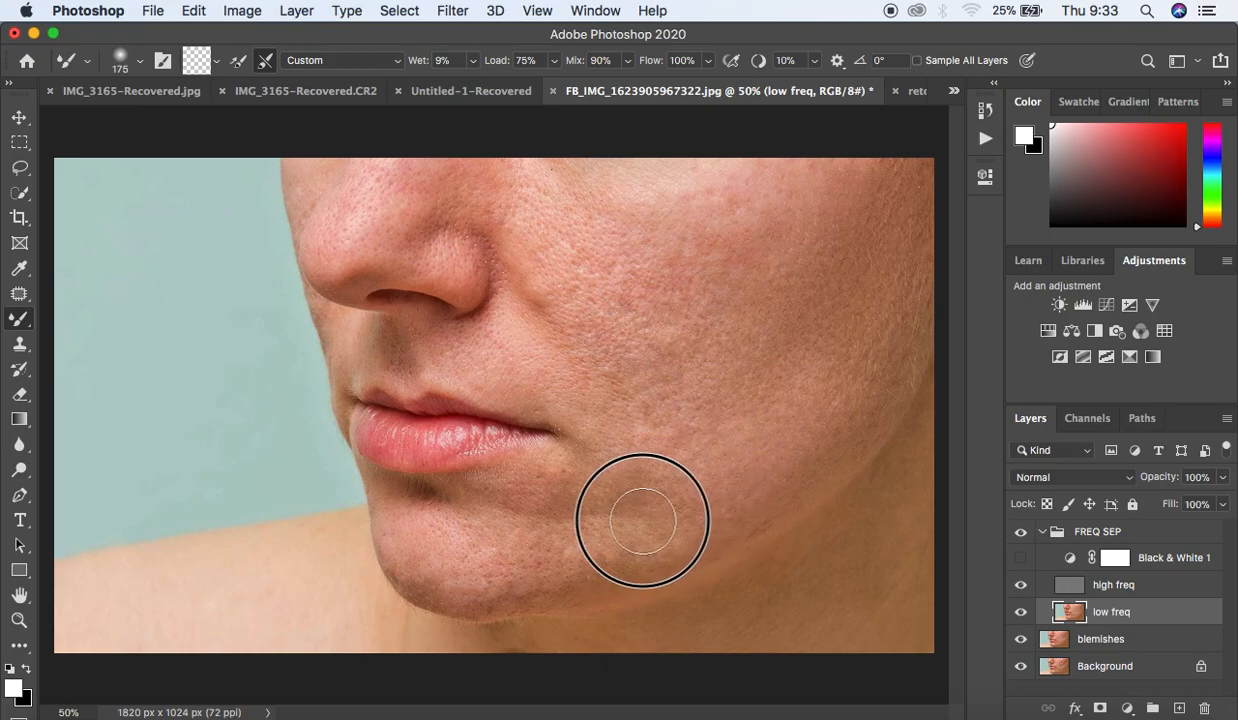
pyautogui.keyDown('alt'); pyautogui.click(630, 475); pyautogui.keyUp('alt')
pyautogui.keyDown('alt'); pyautogui.click(725, 354); pyautogui.keyUp('alt')
pyautogui.moveTo(726, 354); pyautogui.dragTo(660, 411)
pyautogui.moveTo(807, 272)
pyautogui.mouseDown()
pyautogui.moveTo(807, 249)
pyautogui.moveTo(856, 179)
pyautogui.mouseUp()
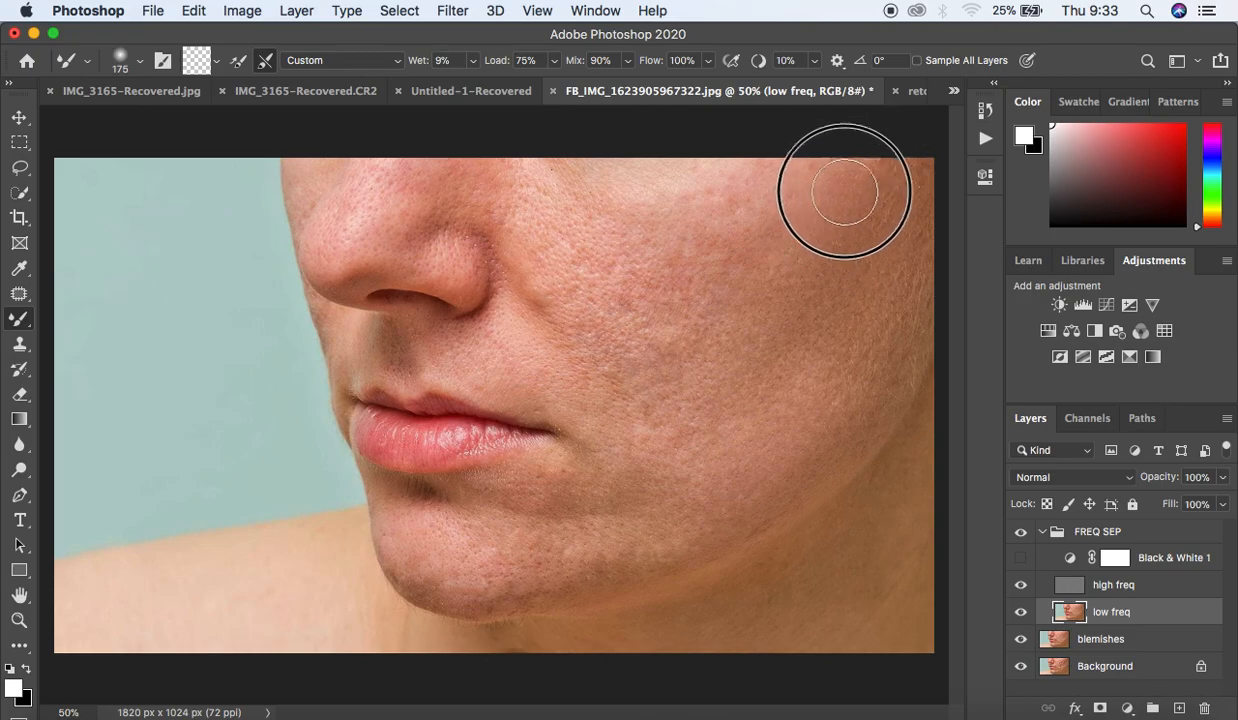
pyautogui.moveTo(758, 293); pyautogui.dragTo(724, 298)
pyautogui.moveTo(808, 208)
pyautogui.mouseDown()
pyautogui.moveTo(810, 222)
pyautogui.moveTo(848, 180)
pyautogui.mouseUp()
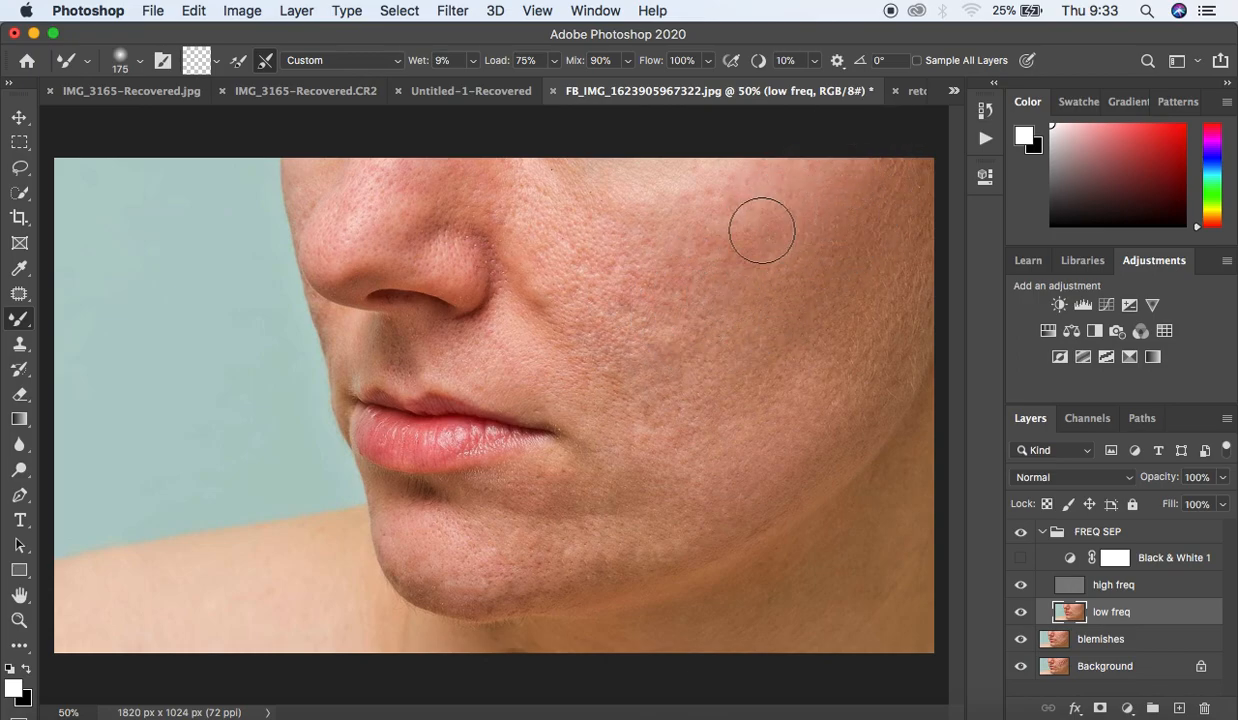
pyautogui.moveTo(637, 306); pyautogui.dragTo(623, 297)
pyautogui.moveTo(685, 332)
pyautogui.mouseDown()
pyautogui.moveTo(645, 387)
pyautogui.moveTo(715, 382)
pyautogui.moveTo(681, 408)
pyautogui.moveTo(716, 362)
pyautogui.moveTo(680, 395)
pyautogui.mouseUp()
# Step: Show the Black & White layer and blend the remaining patches on the cheek, jaw and chin of the low freq layer
pyautogui.click(1020, 557)
pyautogui.moveTo(724, 320)
pyautogui.mouseDown()
pyautogui.moveTo(663, 313)
pyautogui.moveTo(677, 283)
pyautogui.moveTo(616, 309)
pyautogui.mouseUp()
pyautogui.moveTo(731, 196)
pyautogui.mouseDown()
pyautogui.moveTo(762, 190)
pyautogui.moveTo(793, 211)
pyautogui.moveTo(798, 182)
pyautogui.moveTo(895, 207)
pyautogui.moveTo(841, 340)
pyautogui.mouseUp()
pyautogui.moveTo(804, 392)
pyautogui.mouseDown()
pyautogui.moveTo(718, 464)
pyautogui.moveTo(702, 506)
pyautogui.moveTo(643, 532)
pyautogui.moveTo(608, 488)
pyautogui.moveTo(622, 455)
pyautogui.moveTo(635, 462)
pyautogui.moveTo(623, 527)
pyautogui.mouseUp()
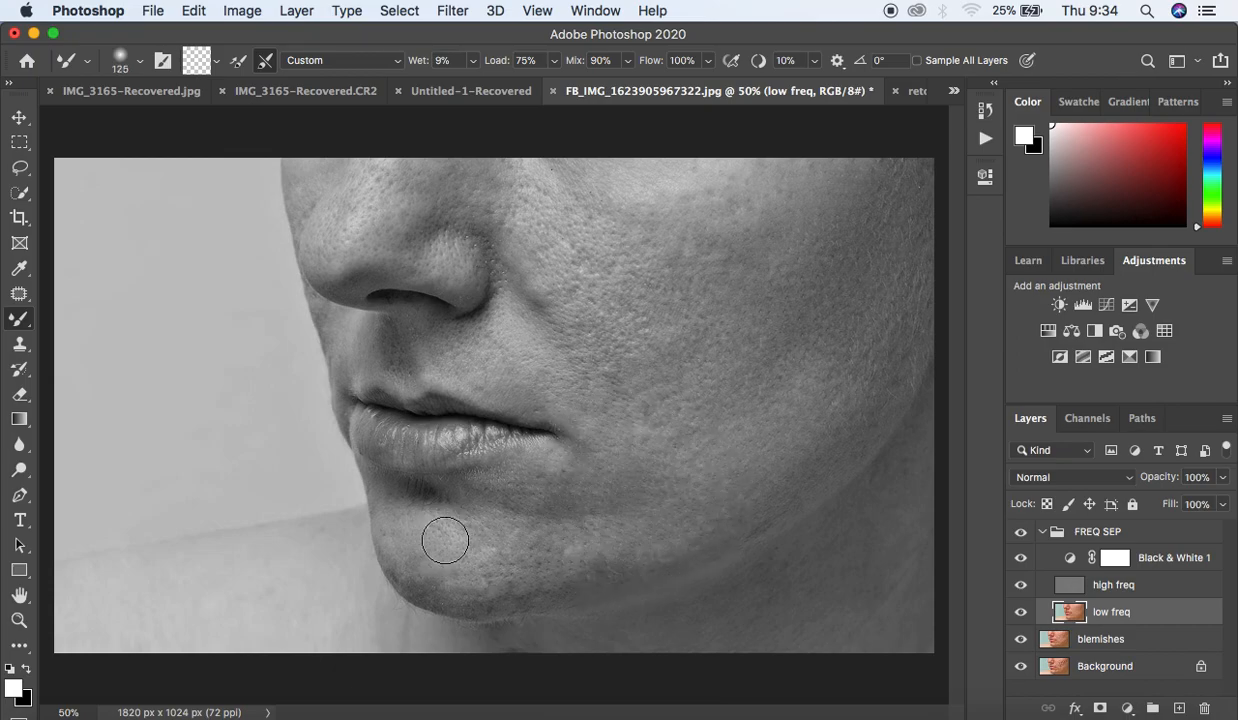
pyautogui.moveTo(424, 522)
pyautogui.mouseDown()
pyautogui.moveTo(434, 566)
pyautogui.moveTo(448, 572)
pyautogui.moveTo(455, 558)
pyautogui.moveTo(553, 532)
pyautogui.moveTo(500, 557)
pyautogui.moveTo(602, 532)
pyautogui.moveTo(611, 555)
pyautogui.moveTo(693, 522)
pyautogui.moveTo(671, 470)
pyautogui.moveTo(624, 492)
pyautogui.moveTo(660, 444)
pyautogui.moveTo(630, 433)
pyautogui.moveTo(727, 433)
pyautogui.moveTo(760, 410)
pyautogui.mouseUp()
pyautogui.moveTo(824, 352)
pyautogui.mouseDown()
pyautogui.moveTo(823, 337)
pyautogui.moveTo(777, 388)
pyautogui.mouseUp()
# Step: Even out the light and dark patches on the inner cheek beside the nose and along the upper cheek
pyautogui.moveTo(595, 281)
pyautogui.mouseDown()
pyautogui.moveTo(578, 249)
pyautogui.moveTo(595, 282)
pyautogui.moveTo(586, 291)
pyautogui.moveTo(570, 268)
pyautogui.moveTo(635, 288)
pyautogui.moveTo(655, 330)
pyautogui.mouseUp()
pyautogui.moveTo(576, 330)
pyautogui.mouseDown()
pyautogui.moveTo(620, 383)
pyautogui.moveTo(652, 370)
pyautogui.mouseUp()
pyautogui.moveTo(745, 321); pyautogui.dragTo(752, 306)
pyautogui.moveTo(688, 226)
pyautogui.mouseDown()
pyautogui.moveTo(711, 253)
pyautogui.moveTo(742, 251)
pyautogui.mouseUp()
pyautogui.moveTo(702, 177)
pyautogui.mouseDown()
pyautogui.moveTo(713, 180)
pyautogui.moveTo(641, 193)
pyautogui.moveTo(620, 182)
pyautogui.mouseUp()
pyautogui.moveTo(765, 185)
pyautogui.mouseDown()
pyautogui.moveTo(890, 158)
pyautogui.moveTo(880, 175)
pyautogui.mouseUp()
pyautogui.moveTo(590, 305)
pyautogui.mouseDown()
pyautogui.moveTo(559, 274)
pyautogui.moveTo(594, 249)
pyautogui.moveTo(613, 282)
pyautogui.moveTo(575, 288)
pyautogui.moveTo(613, 359)
pyautogui.moveTo(605, 326)
pyautogui.moveTo(659, 401)
pyautogui.moveTo(713, 359)
pyautogui.moveTo(768, 354)
pyautogui.moveTo(852, 268)
pyautogui.moveTo(895, 171)
pyautogui.mouseUp()
# Step: Hide the Black & White layer and blend the cheek, mouth corner, chin and jawline with the Mixer Brush at size 150
pyautogui.click(1021, 557)
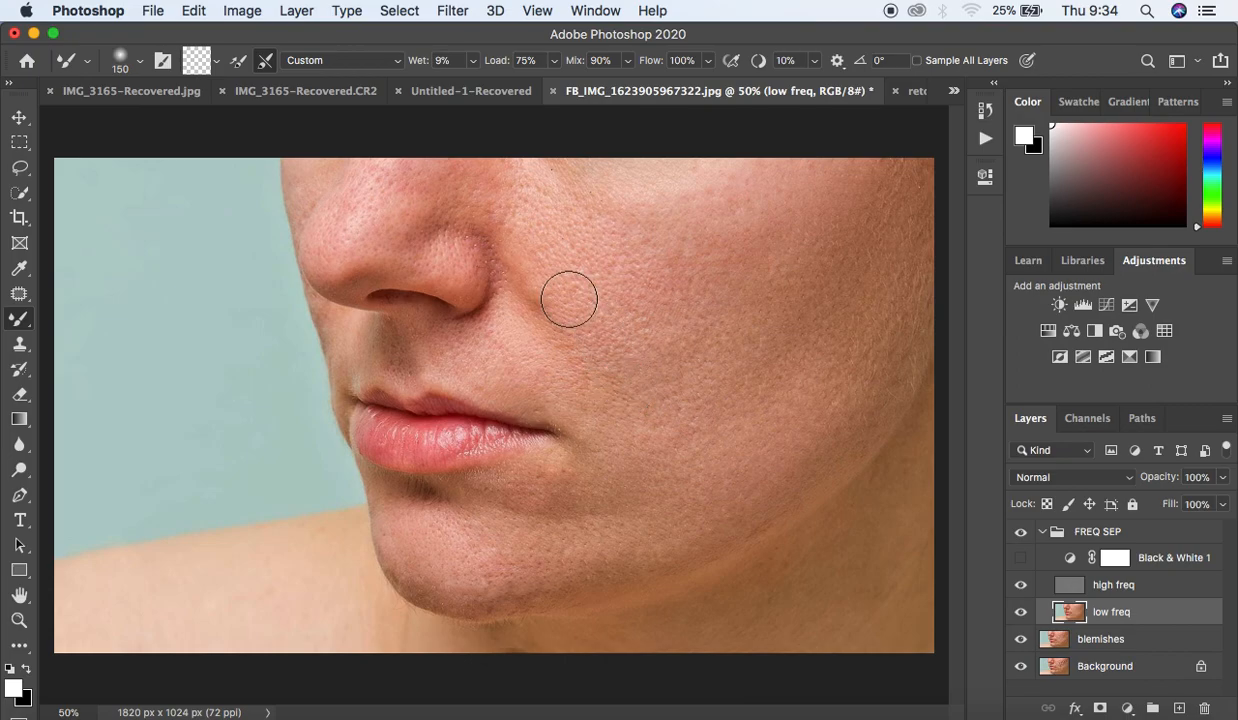
pyautogui.moveTo(533, 263)
pyautogui.mouseDown()
pyautogui.moveTo(552, 306)
pyautogui.moveTo(533, 263)
pyautogui.mouseUp()
pyautogui.moveTo(536, 211)
pyautogui.mouseDown()
pyautogui.moveTo(545, 182)
pyautogui.moveTo(594, 175)
pyautogui.moveTo(692, 185)
pyautogui.moveTo(666, 190)
pyautogui.moveTo(736, 183)
pyautogui.moveTo(704, 198)
pyautogui.mouseUp()
pyautogui.moveTo(849, 172); pyautogui.dragTo(829, 201)
pyautogui.moveTo(759, 318)
pyautogui.mouseDown()
pyautogui.moveTo(768, 326)
pyautogui.moveTo(686, 348)
pyautogui.mouseUp()
pyautogui.moveTo(625, 456); pyautogui.dragTo(550, 498)
pyautogui.moveTo(485, 572)
pyautogui.mouseDown()
pyautogui.moveTo(575, 575)
pyautogui.moveTo(605, 555)
pyautogui.mouseUp()
pyautogui.moveTo(633, 511)
pyautogui.mouseDown()
pyautogui.moveTo(642, 528)
pyautogui.moveTo(700, 525)
pyautogui.mouseUp()
pyautogui.moveTo(765, 490)
pyautogui.mouseDown()
pyautogui.moveTo(829, 456)
pyautogui.moveTo(773, 411)
pyautogui.mouseUp()
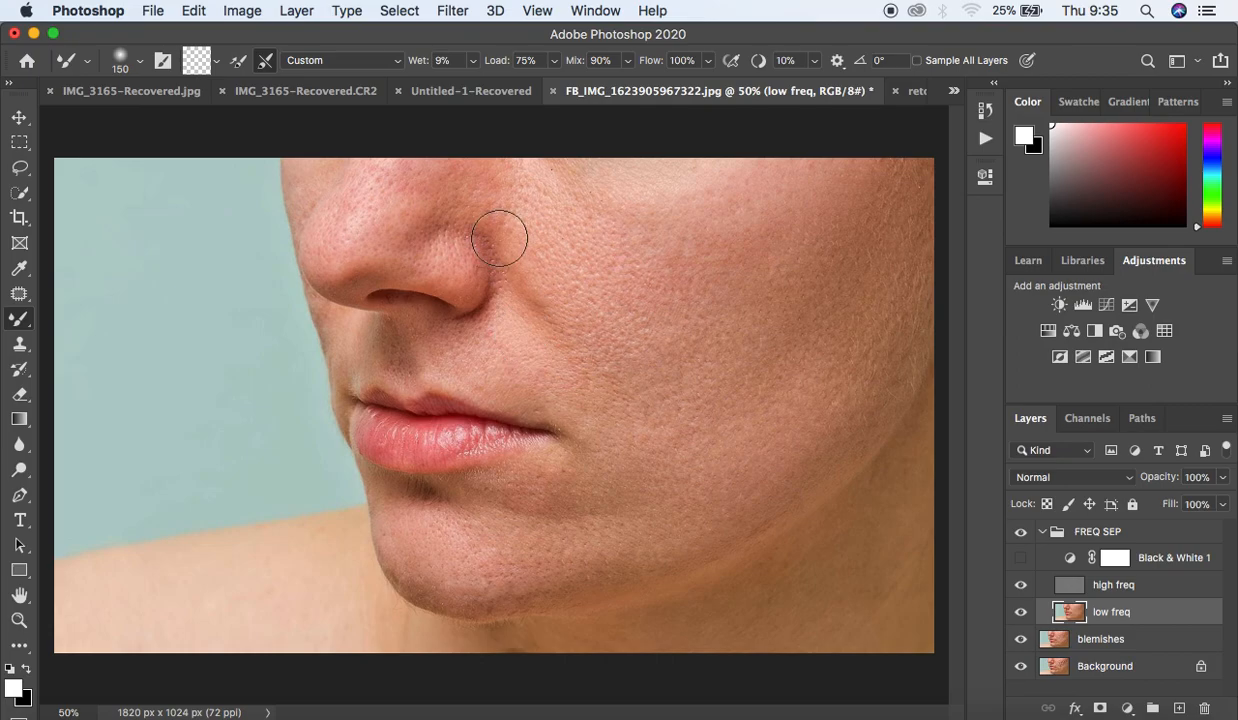
# Step: Blend the nose and upper cheek tones, and toggle the FREQ SEP group's visibility to compare before and after
pyautogui.moveTo(406, 201)
pyautogui.mouseDown()
pyautogui.moveTo(403, 186)
pyautogui.moveTo(393, 211)
pyautogui.moveTo(464, 245)
pyautogui.moveTo(458, 258)
pyautogui.moveTo(478, 166)
pyautogui.moveTo(484, 180)
pyautogui.moveTo(450, 188)
pyautogui.moveTo(542, 177)
pyautogui.moveTo(514, 217)
pyautogui.moveTo(520, 233)
pyautogui.moveTo(500, 223)
pyautogui.moveTo(529, 272)
pyautogui.mouseUp()
pyautogui.moveTo(550, 266); pyautogui.dragTo(589, 291)
pyautogui.moveTo(615, 239)
pyautogui.mouseDown()
pyautogui.moveTo(613, 262)
pyautogui.moveTo(689, 239)
pyautogui.moveTo(713, 249)
pyautogui.moveTo(741, 207)
pyautogui.moveTo(822, 190)
pyautogui.mouseUp()
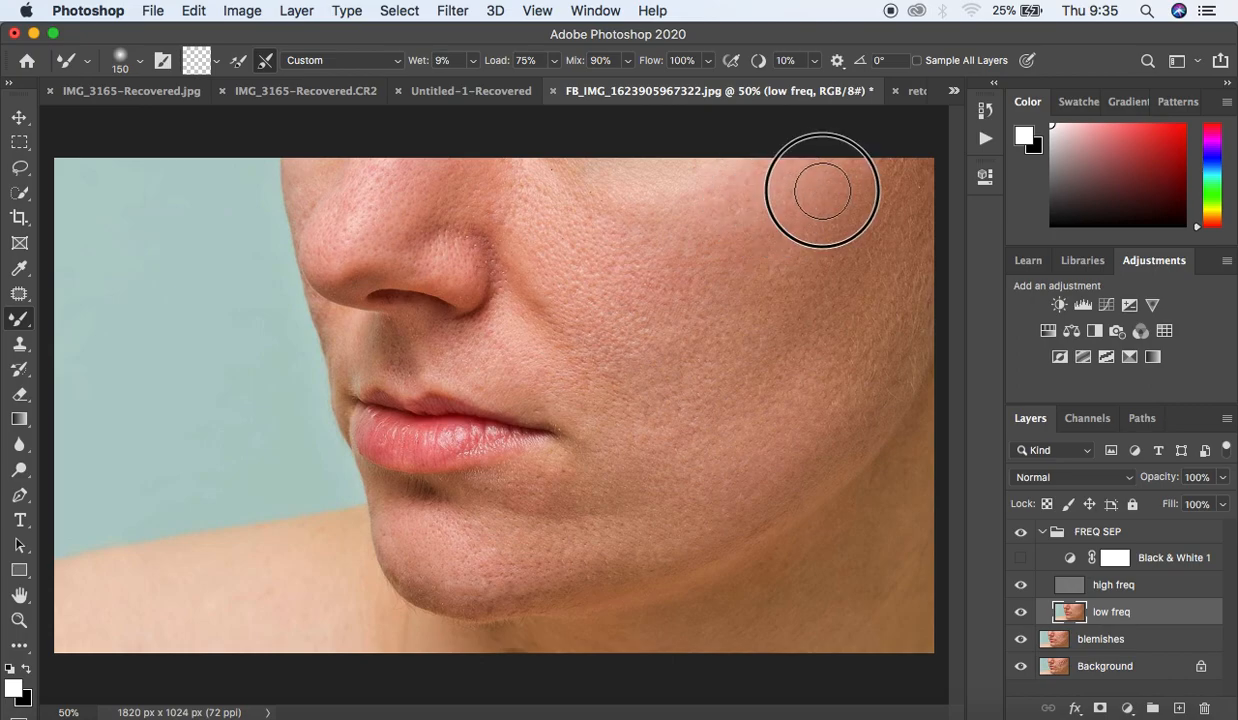
pyautogui.click(1021, 534)
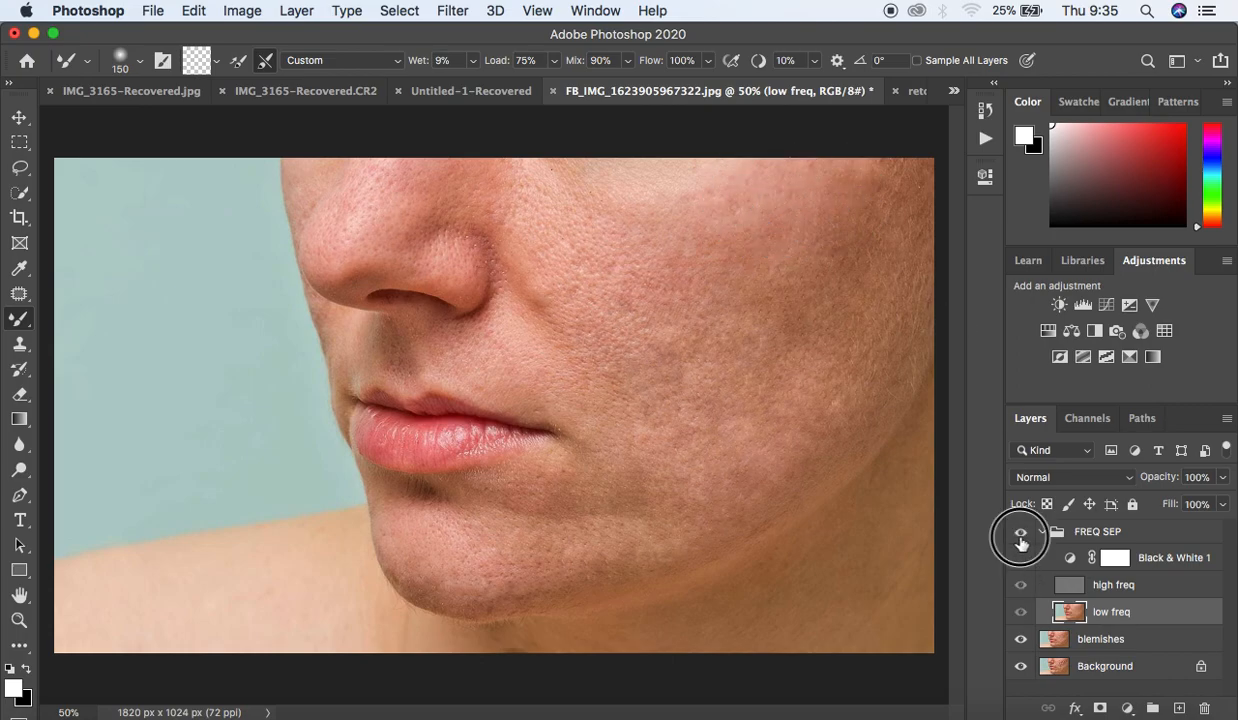
pyautogui.click(1021, 534)
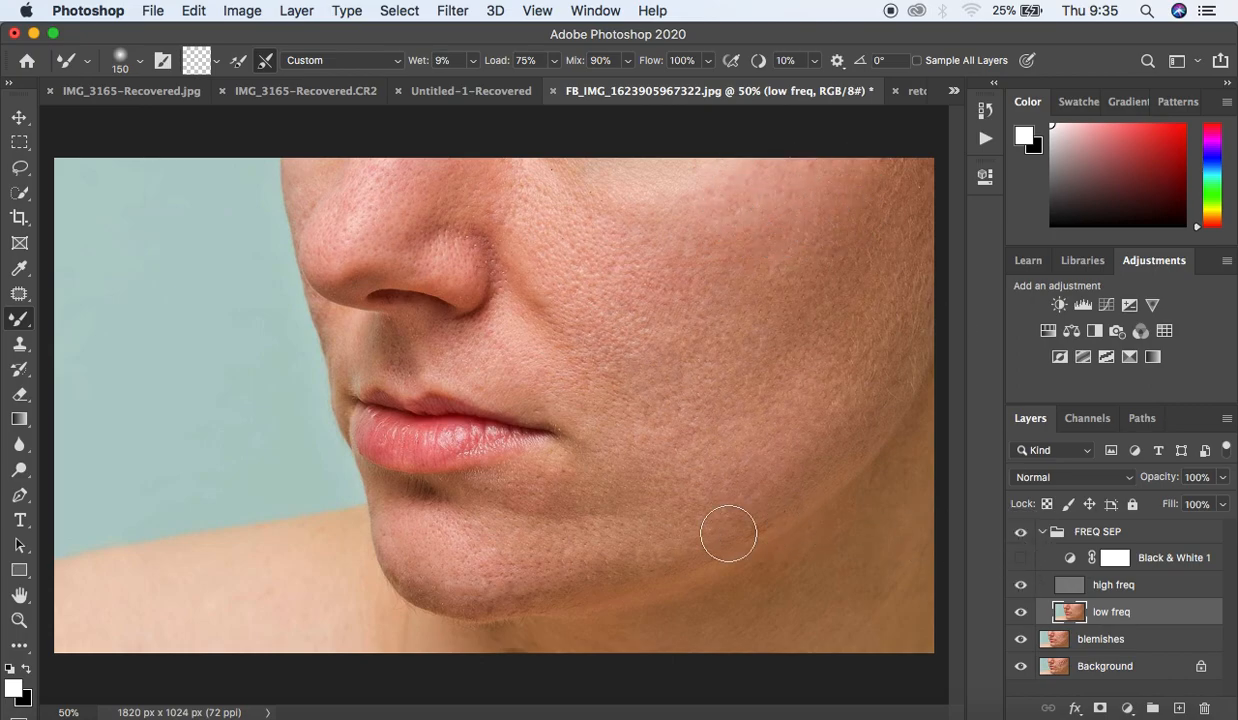
# Step: Blend the skin tones on the chin, around the mouth, on the upper lip and nose, reducing the brush to 60
pyautogui.moveTo(459, 552); pyautogui.dragTo(474, 559)
pyautogui.moveTo(492, 486)
pyautogui.mouseDown()
pyautogui.moveTo(539, 489)
pyautogui.moveTo(562, 457)
pyautogui.moveTo(616, 458)
pyautogui.moveTo(664, 424)
pyautogui.mouseUp()
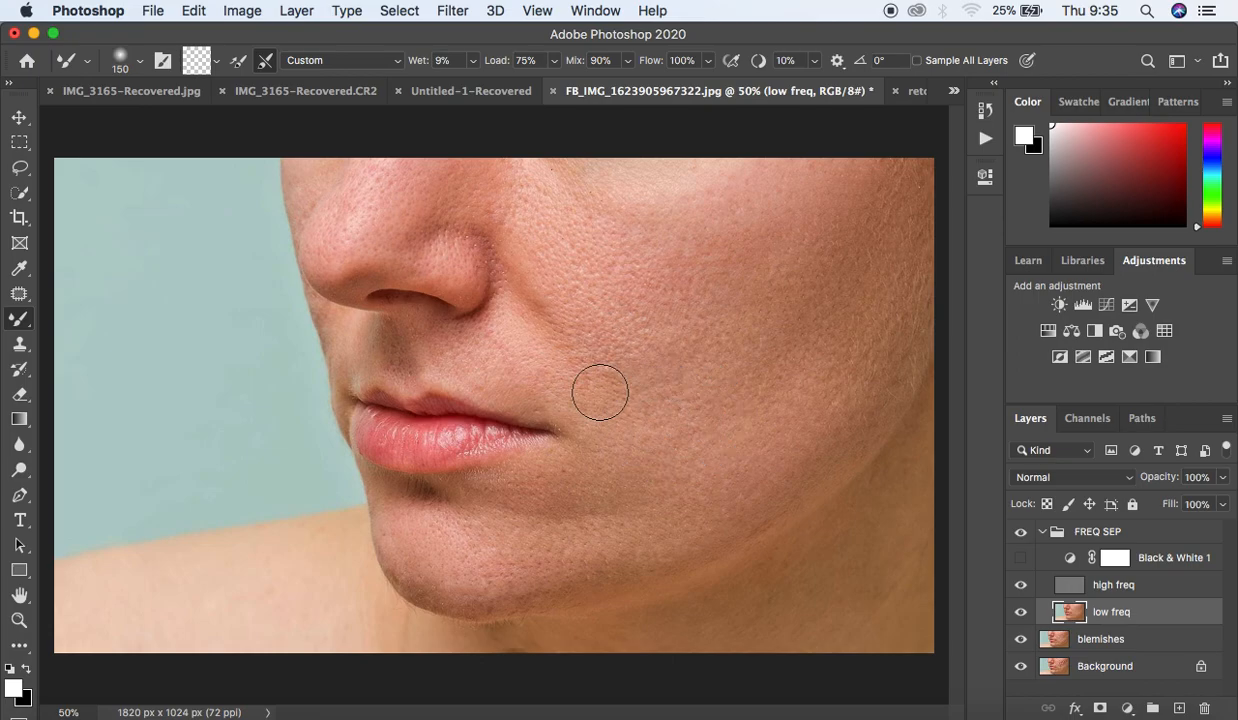
pyautogui.moveTo(451, 348); pyautogui.dragTo(519, 319)
pyautogui.moveTo(450, 233)
pyautogui.mouseDown()
pyautogui.moveTo(510, 253)
pyautogui.moveTo(537, 283)
pyautogui.mouseUp()
pyautogui.moveTo(490, 188)
pyautogui.mouseDown()
pyautogui.moveTo(425, 206)
pyautogui.moveTo(446, 187)
pyautogui.moveTo(532, 172)
pyautogui.mouseUp()
pyautogui.moveTo(406, 231)
pyautogui.mouseDown()
pyautogui.moveTo(362, 260)
pyautogui.moveTo(409, 221)
pyautogui.moveTo(511, 273)
pyautogui.moveTo(500, 285)
pyautogui.mouseUp()
pyautogui.moveTo(430, 333)
pyautogui.mouseDown()
pyautogui.moveTo(433, 353)
pyautogui.moveTo(422, 350)
pyautogui.mouseUp()
pyautogui.moveTo(392, 335)
pyautogui.mouseDown()
pyautogui.moveTo(339, 350)
pyautogui.moveTo(320, 307)
pyautogui.moveTo(340, 363)
pyautogui.moveTo(348, 331)
pyautogui.mouseUp()
pyautogui.moveTo(292, 172)
pyautogui.mouseDown()
pyautogui.moveTo(299, 195)
pyautogui.moveTo(338, 157)
pyautogui.moveTo(298, 207)
pyautogui.moveTo(297, 183)
pyautogui.mouseUp()
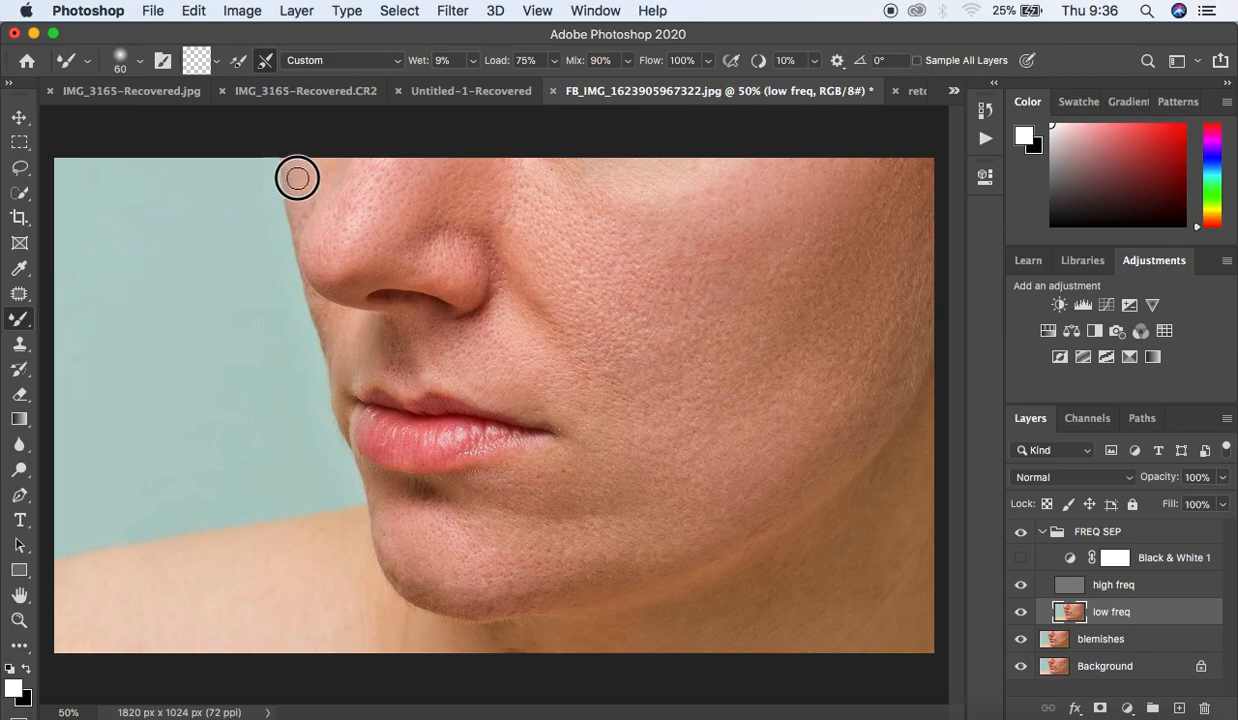
# Step: Smooth the tones below the lip, along the chin and jawline, beside the nose and on the cheek with small brush sizes
pyautogui.moveTo(382, 492); pyautogui.dragTo(426, 491)
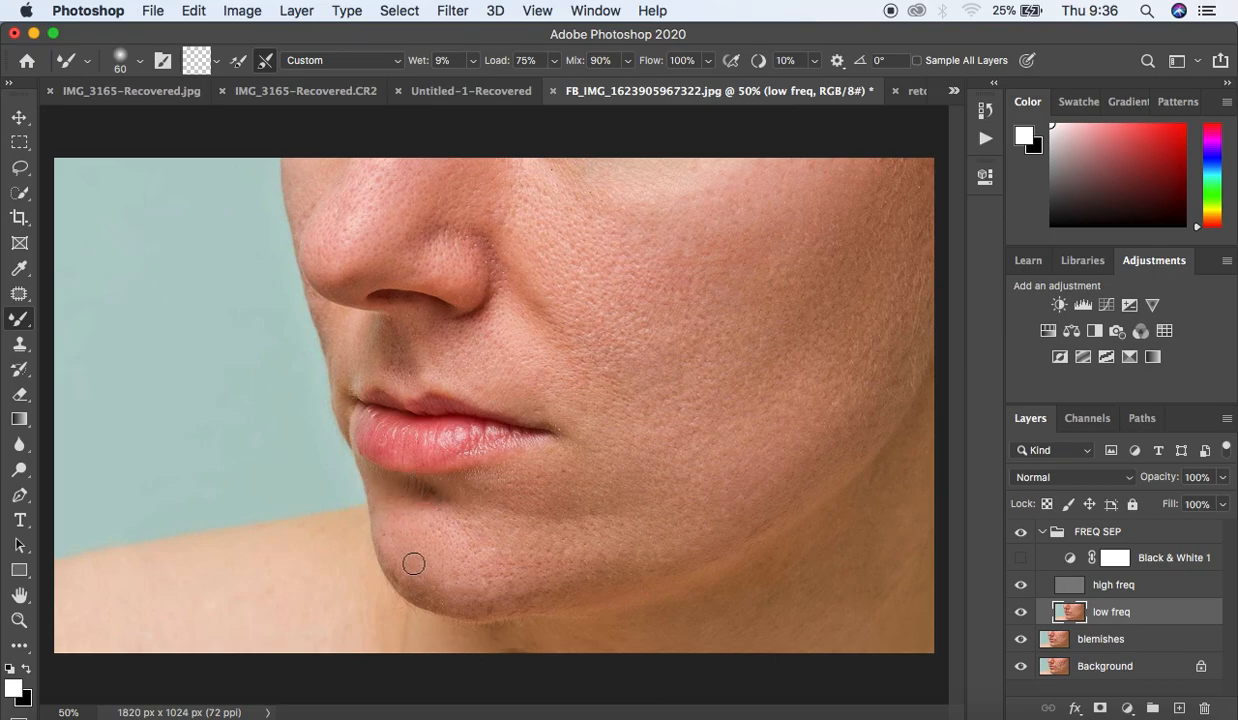
pyautogui.moveTo(397, 566)
pyautogui.mouseDown()
pyautogui.moveTo(424, 603)
pyautogui.moveTo(571, 596)
pyautogui.mouseUp()
pyautogui.moveTo(741, 529); pyautogui.dragTo(766, 519)
pyautogui.moveTo(842, 419)
pyautogui.mouseDown()
pyautogui.moveTo(867, 398)
pyautogui.moveTo(857, 448)
pyautogui.mouseUp()
pyautogui.moveTo(919, 216)
pyautogui.mouseDown()
pyautogui.moveTo(928, 196)
pyautogui.moveTo(917, 174)
pyautogui.moveTo(885, 182)
pyautogui.mouseUp()
pyautogui.moveTo(490, 242)
pyautogui.mouseDown()
pyautogui.moveTo(500, 282)
pyautogui.moveTo(503, 269)
pyautogui.mouseUp()
pyautogui.press('super+minus')
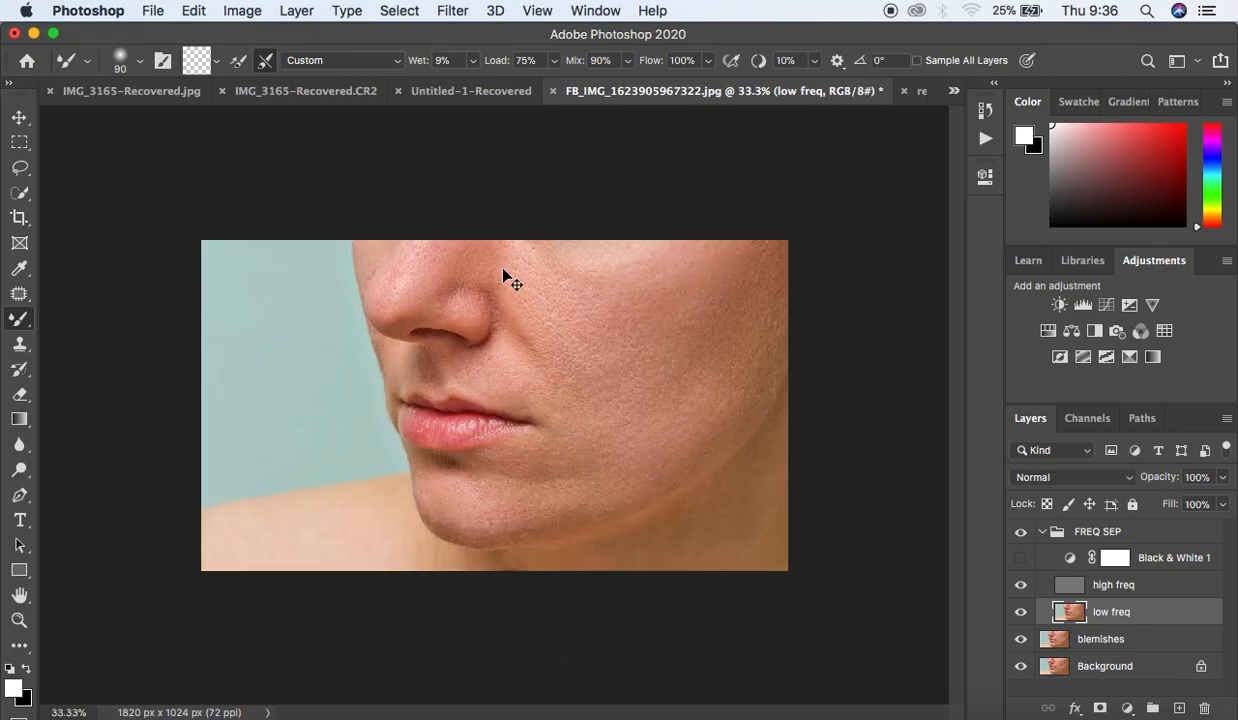
pyautogui.press('super+plus')
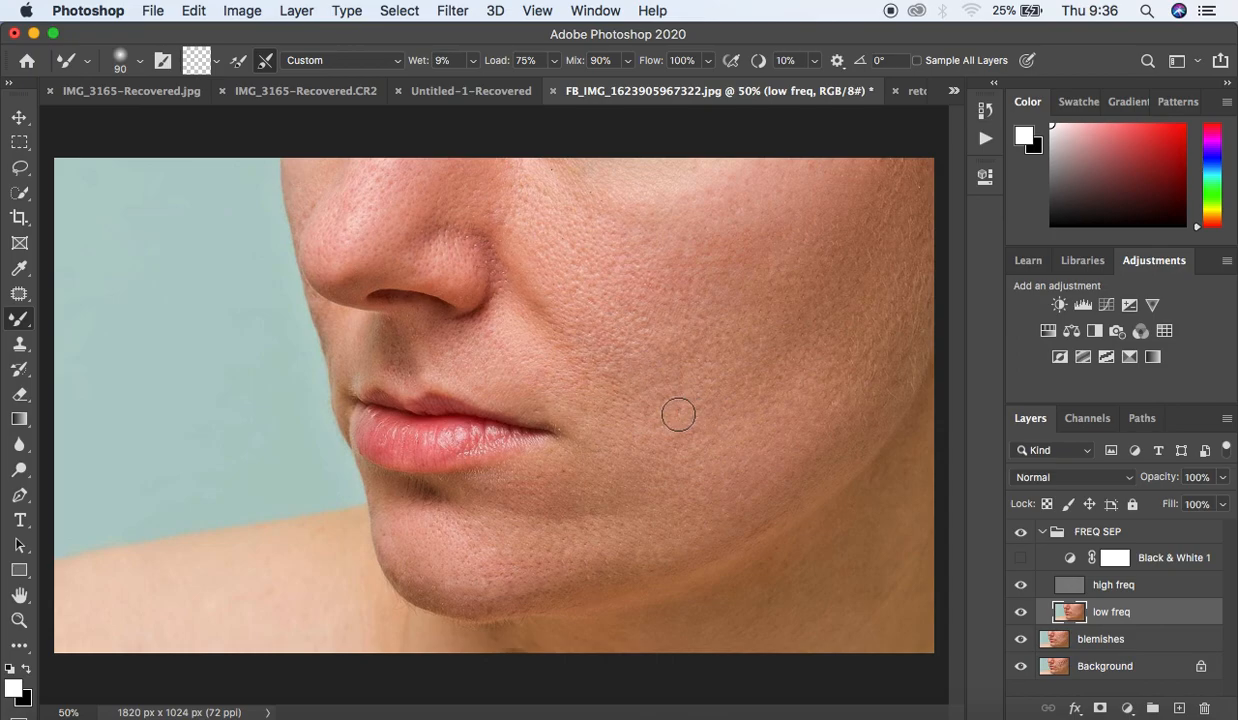
pyautogui.moveTo(647, 464); pyautogui.dragTo(666, 466)
pyautogui.moveTo(843, 361)
pyautogui.mouseDown()
pyautogui.moveTo(887, 348)
pyautogui.moveTo(868, 328)
pyautogui.moveTo(837, 378)
pyautogui.moveTo(815, 330)
pyautogui.mouseUp()
# Step: Compare the FREQ SEP group before and after, and blend broader areas of the cheek and nose with the brush at 150
pyautogui.click(1021, 538)
pyautogui.press('super+minus')
pyautogui.press('super+minus')
pyautogui.press('super+equal')
pyautogui.moveTo(639, 373)
pyautogui.mouseDown()
pyautogui.moveTo(630, 361)
pyautogui.moveTo(594, 375)
pyautogui.moveTo(600, 399)
pyautogui.moveTo(566, 367)
pyautogui.moveTo(572, 464)
pyautogui.mouseUp()
pyautogui.moveTo(584, 290)
pyautogui.mouseDown()
pyautogui.moveTo(600, 299)
pyautogui.moveTo(583, 295)
pyautogui.moveTo(728, 260)
pyautogui.mouseUp()
pyautogui.moveTo(470, 267); pyautogui.dragTo(467, 273)
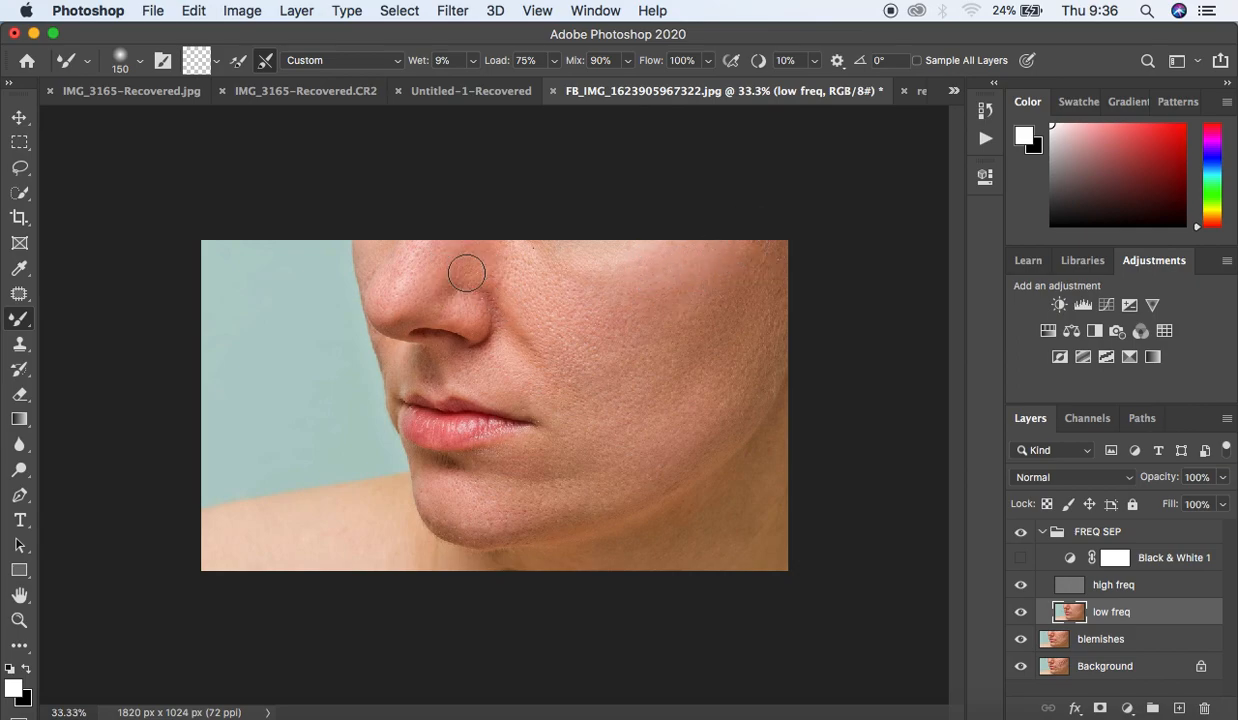
# Step: Blend the tones around the mouth, chin, jaw, neck and shoulder with the Mixer Brush, enlarging it to 200
pyautogui.moveTo(514, 371)
pyautogui.mouseDown()
pyautogui.moveTo(557, 420)
pyautogui.moveTo(525, 450)
pyautogui.moveTo(584, 413)
pyautogui.moveTo(558, 412)
pyautogui.moveTo(588, 448)
pyautogui.moveTo(570, 435)
pyautogui.mouseUp()
pyautogui.moveTo(458, 516); pyautogui.dragTo(470, 525)
pyautogui.moveTo(665, 498)
pyautogui.mouseDown()
pyautogui.moveTo(702, 516)
pyautogui.moveTo(780, 500)
pyautogui.moveTo(752, 467)
pyautogui.mouseUp()
pyautogui.moveTo(751, 540)
pyautogui.mouseDown()
pyautogui.moveTo(660, 557)
pyautogui.moveTo(713, 529)
pyautogui.moveTo(770, 450)
pyautogui.mouseUp()
pyautogui.moveTo(617, 563)
pyautogui.mouseDown()
pyautogui.moveTo(550, 585)
pyautogui.moveTo(476, 578)
pyautogui.mouseUp()
pyautogui.moveTo(383, 545); pyautogui.dragTo(310, 542)
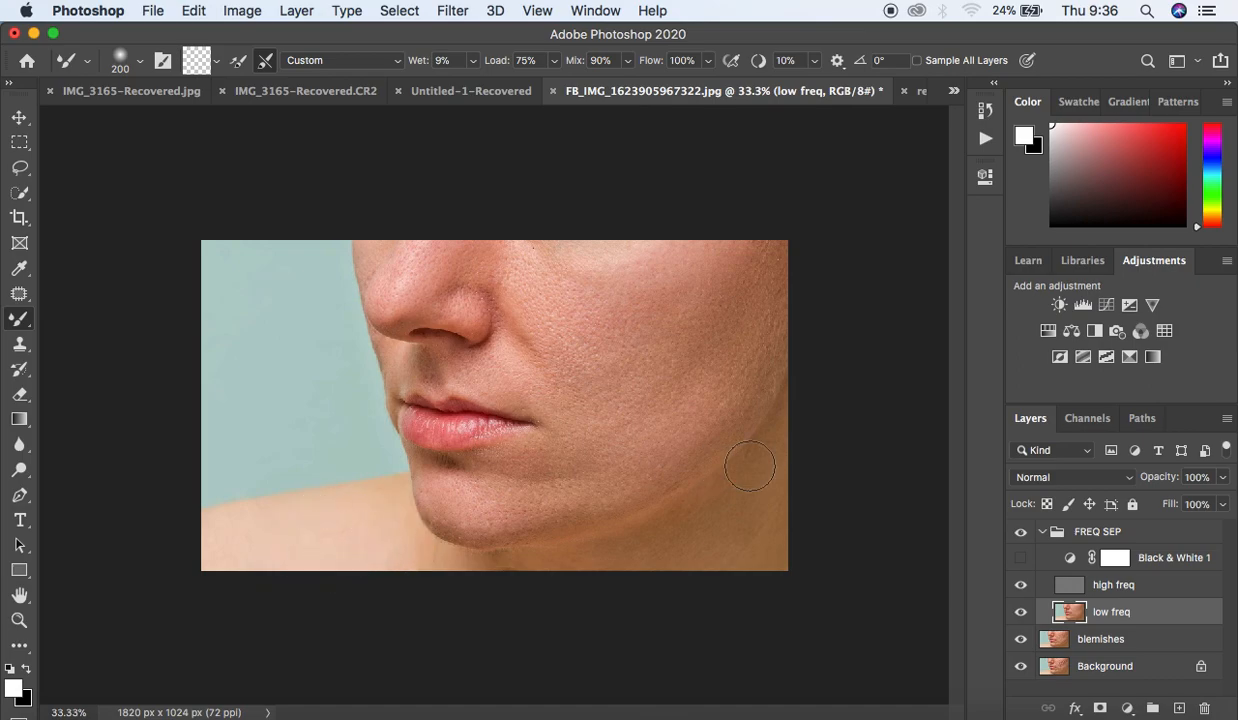
# Step: Lasso the outer cheek down to the jaw with a feather of 14 px
pyautogui.click(21, 170)
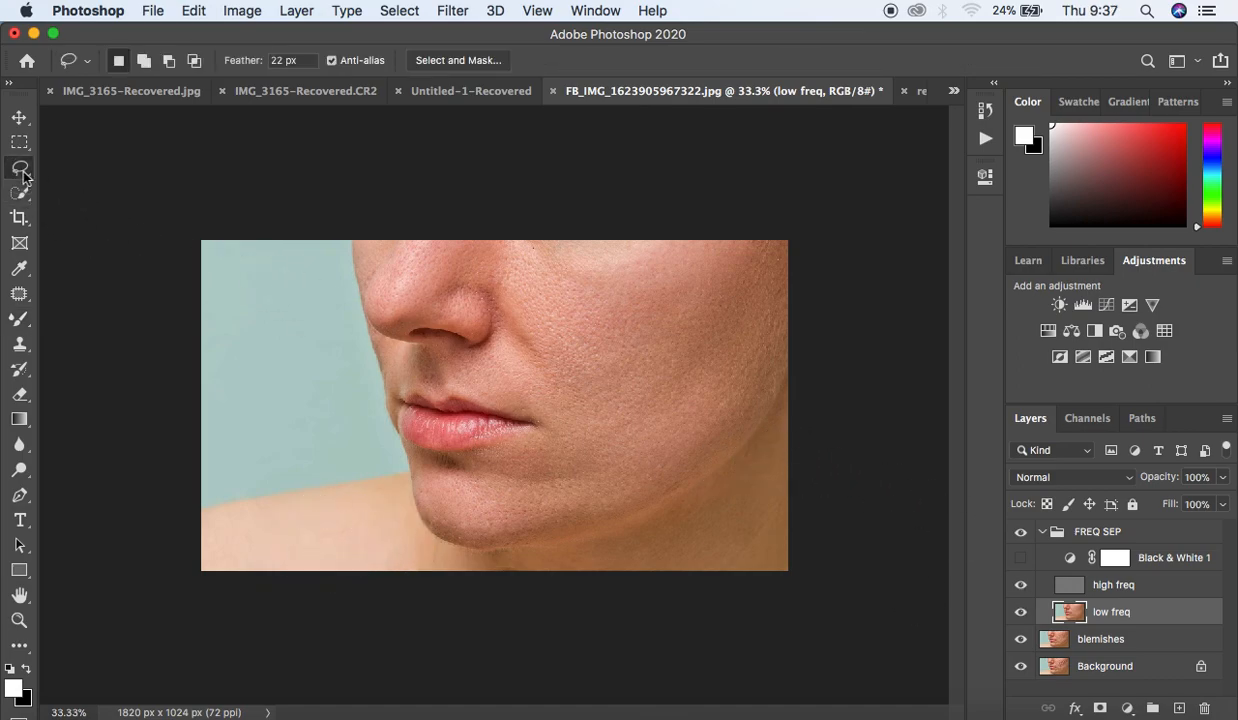
pyautogui.doubleClick(270, 61)
pyautogui.write('14')
pyautogui.moveTo(716, 246)
pyautogui.mouseDown()
pyautogui.moveTo(573, 448)
pyautogui.moveTo(587, 488)
pyautogui.moveTo(648, 493)
pyautogui.moveTo(754, 406)
pyautogui.moveTo(797, 338)
pyautogui.moveTo(808, 252)
pyautogui.mouseUp()
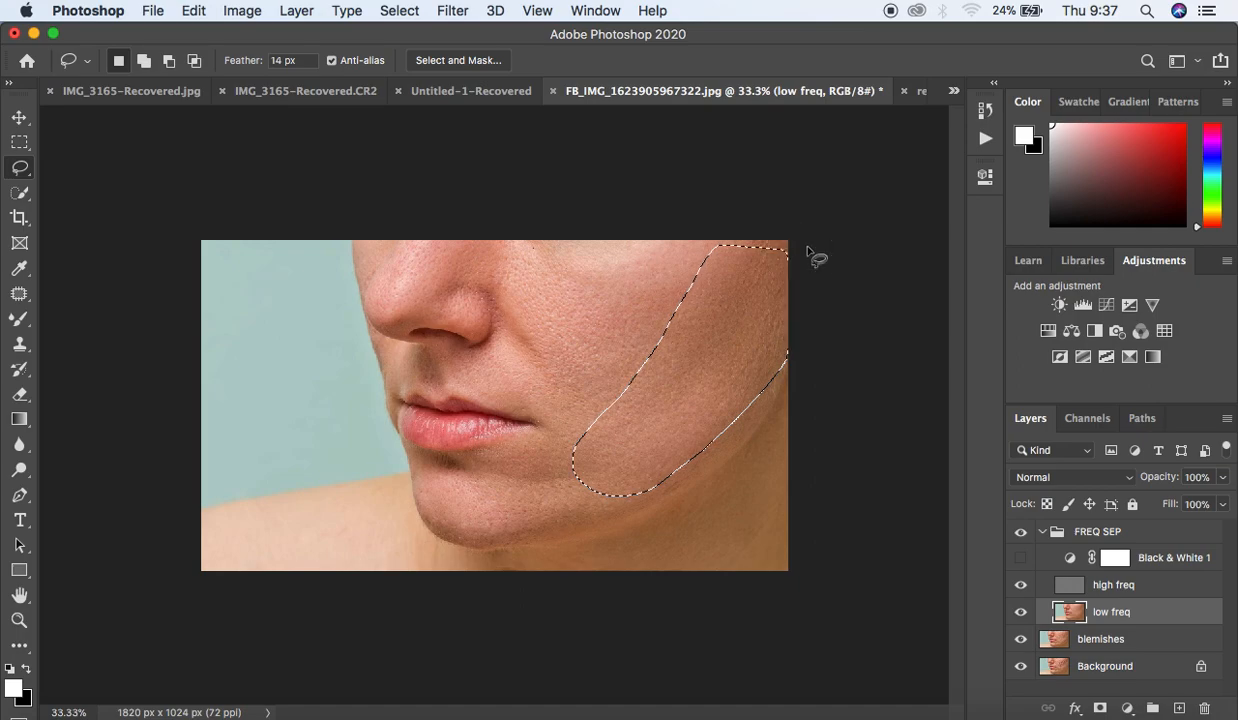
# Step: Apply a Gaussian Blur with an increased radius to the selected cheek area of the low freq layer
pyautogui.click(450, 11)
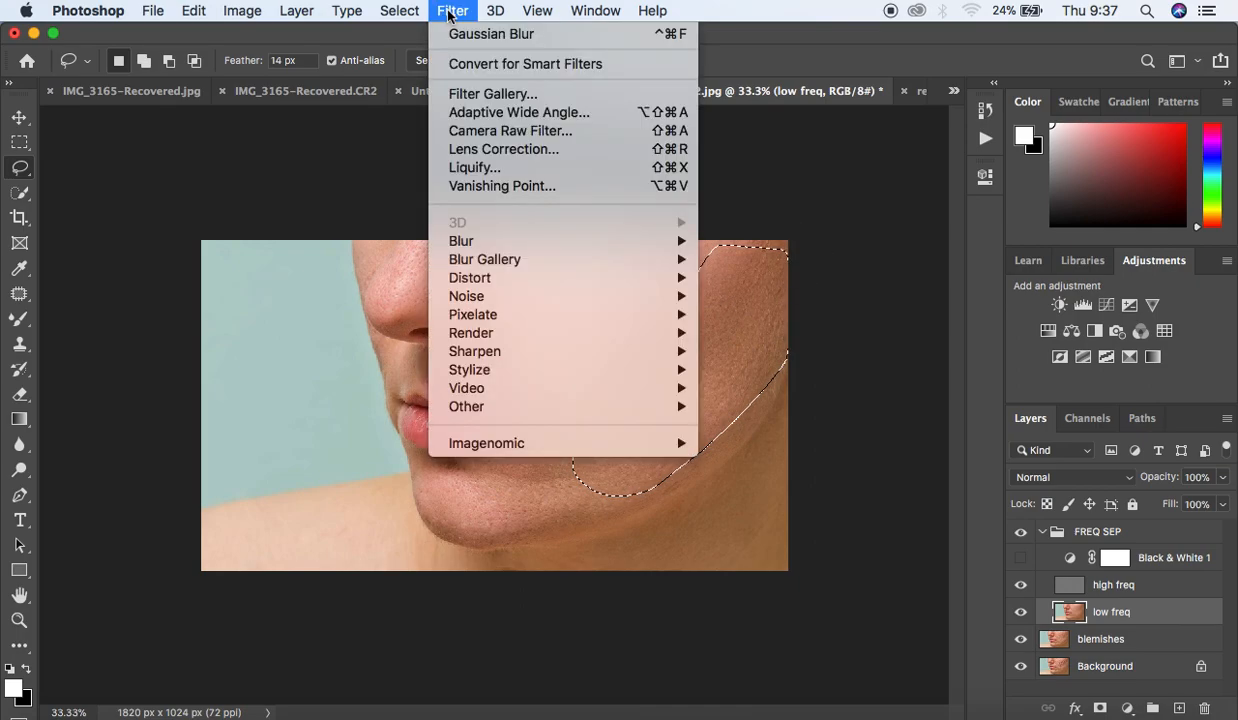
pyautogui.moveTo(606, 246)
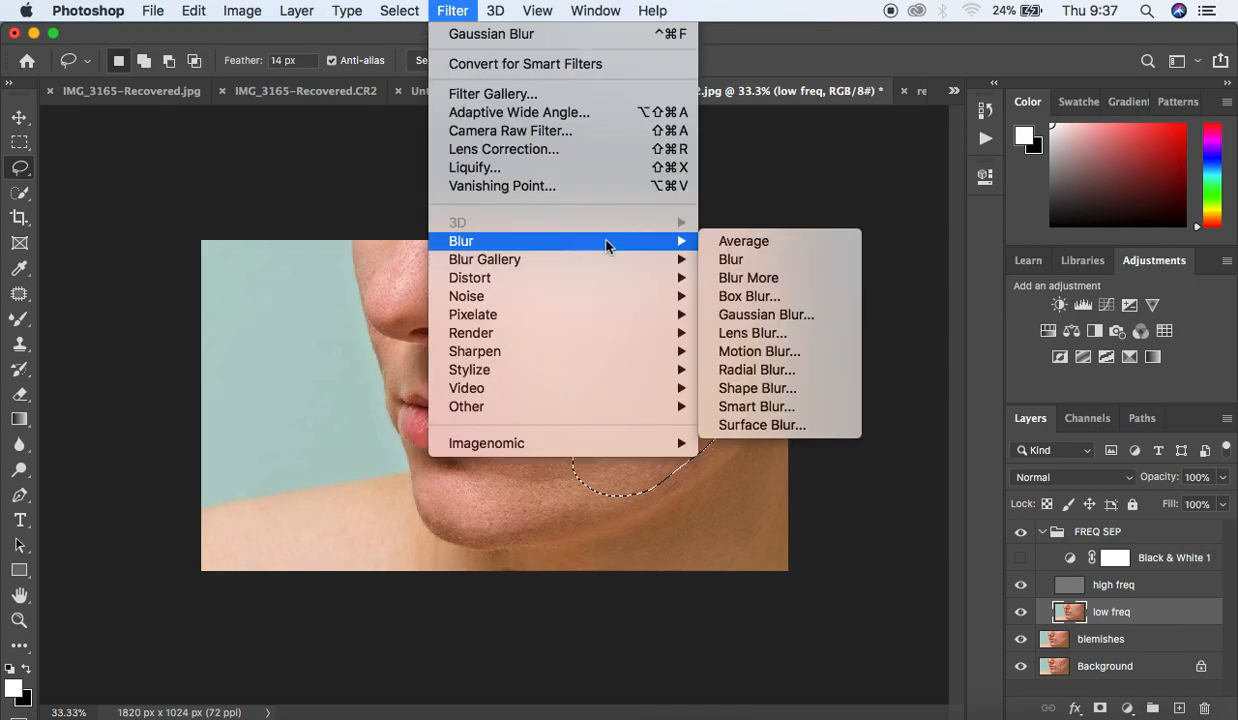
pyautogui.click(735, 316)
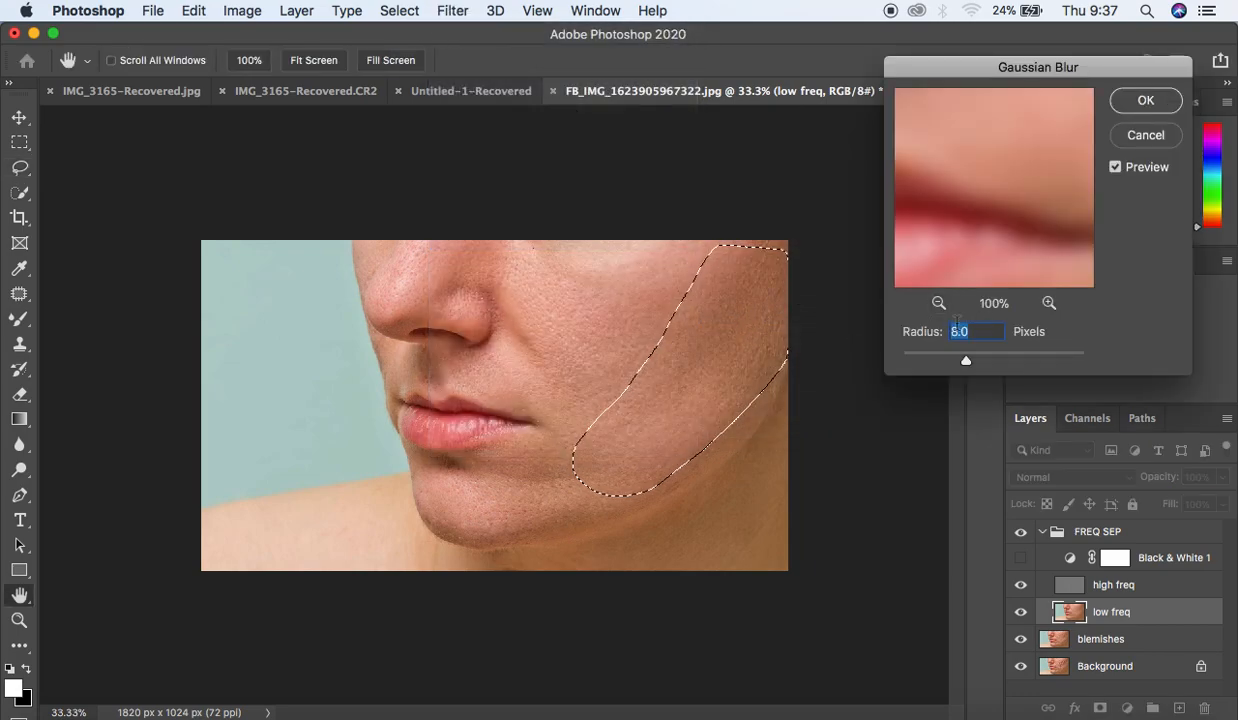
pyautogui.moveTo(965, 360); pyautogui.dragTo(986, 367)
pyautogui.click(985, 366)
pyautogui.click(1128, 102)
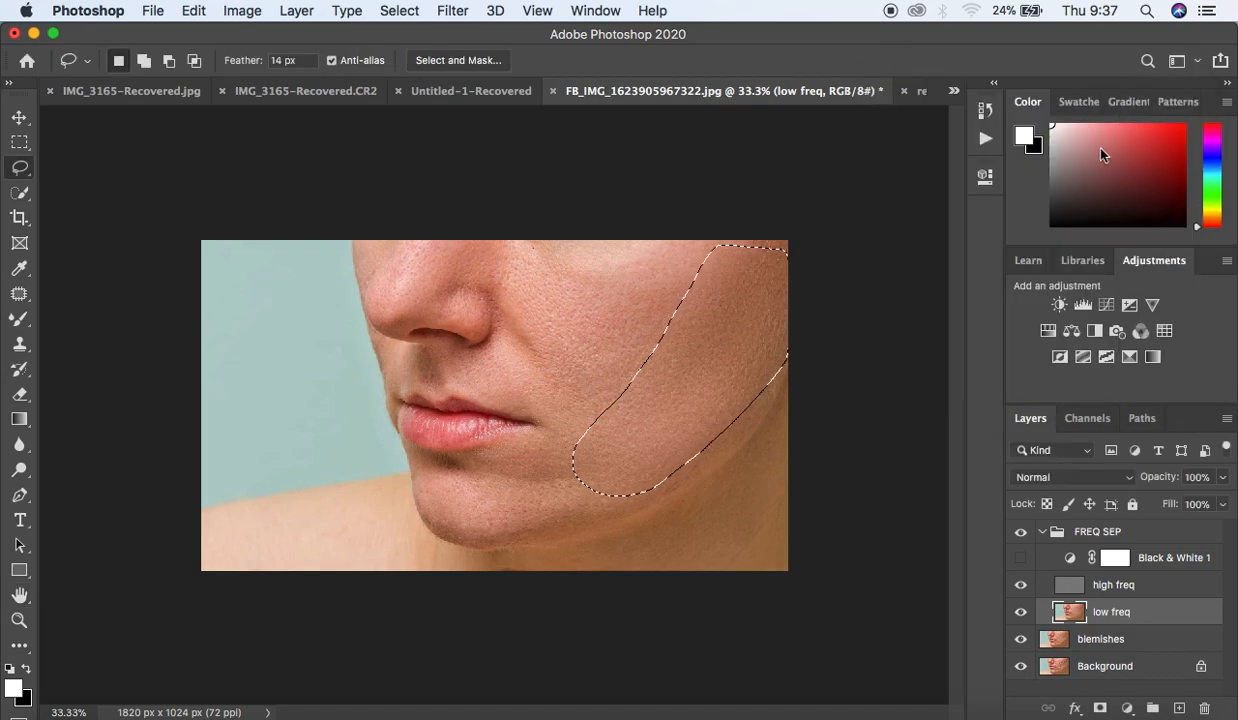
# Step: Clear the selection, lasso the upper cheek below the eye, and apply Gaussian Blur to it on the low freq layer
pyautogui.press('super+d')
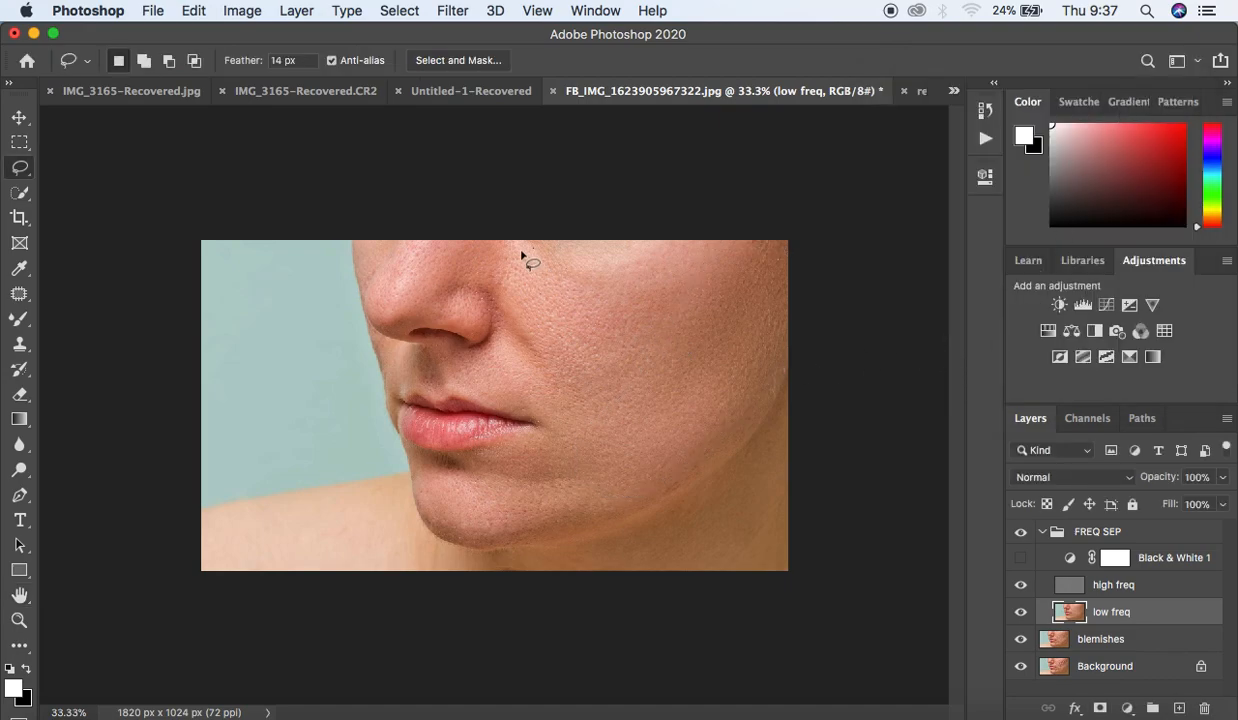
pyautogui.moveTo(505, 246)
pyautogui.mouseDown()
pyautogui.moveTo(523, 328)
pyautogui.moveTo(546, 353)
pyautogui.moveTo(608, 377)
pyautogui.moveTo(691, 336)
pyautogui.moveTo(762, 248)
pyautogui.moveTo(760, 231)
pyautogui.moveTo(733, 218)
pyautogui.moveTo(561, 235)
pyautogui.mouseUp()
pyautogui.rightClick(598, 277)
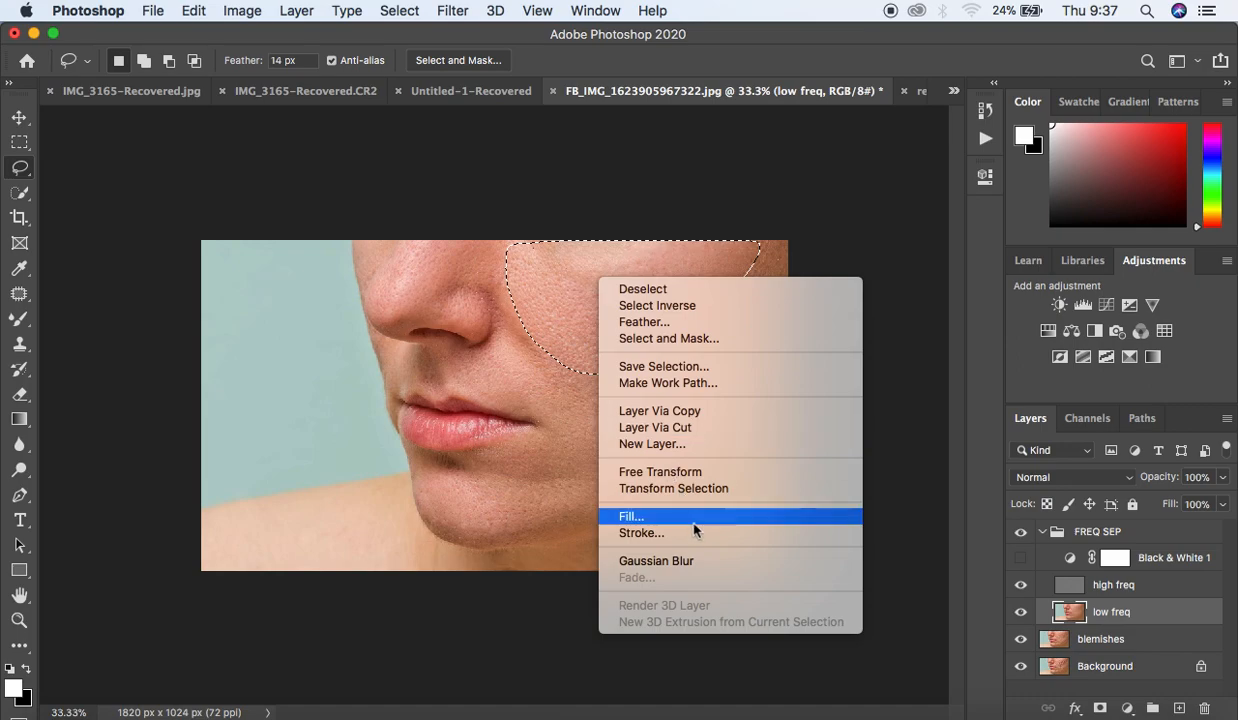
pyautogui.click(704, 566)
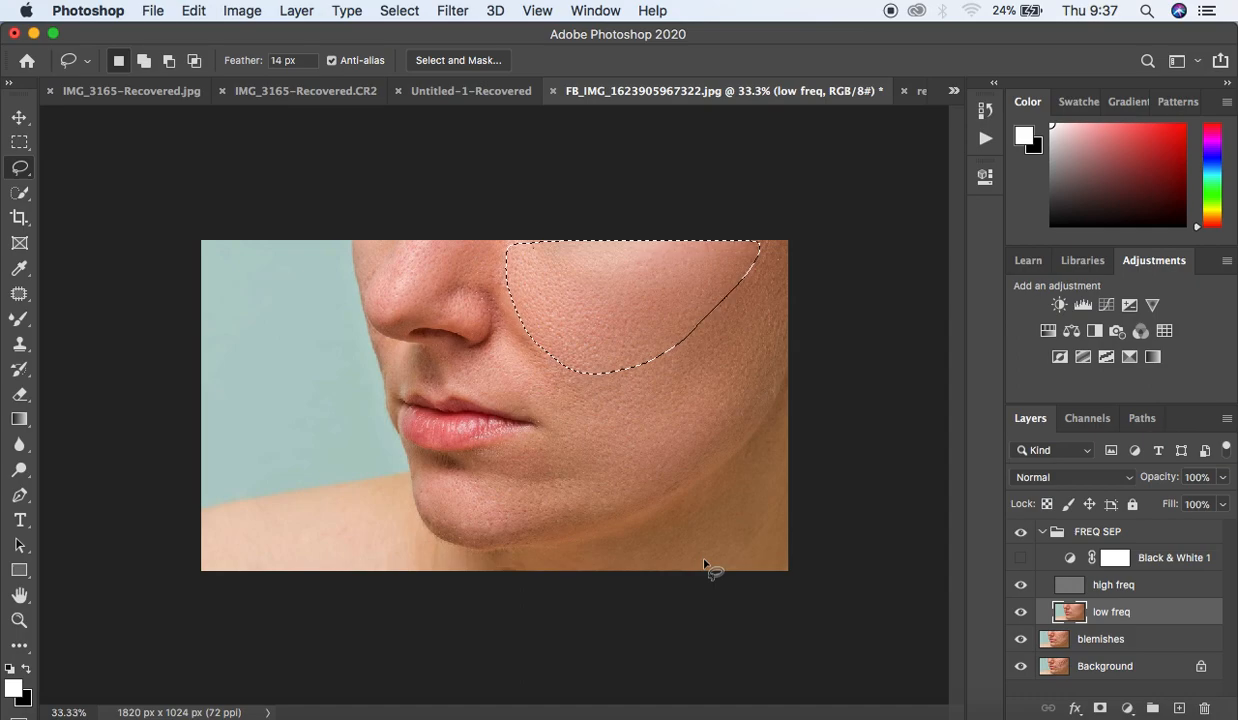
# Step: Try the Fade command on the upper cheek blur and clear the selection
pyautogui.press('shift')
pyautogui.press('shift')
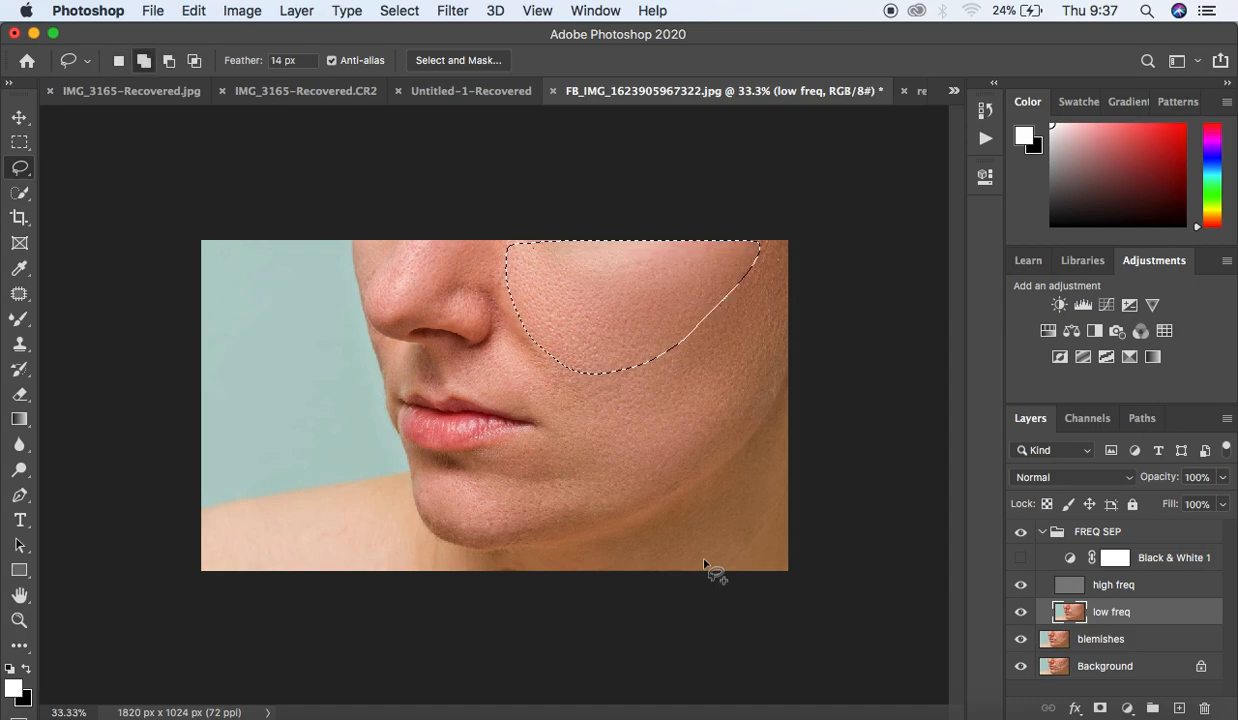
pyautogui.press('super+shift+f')
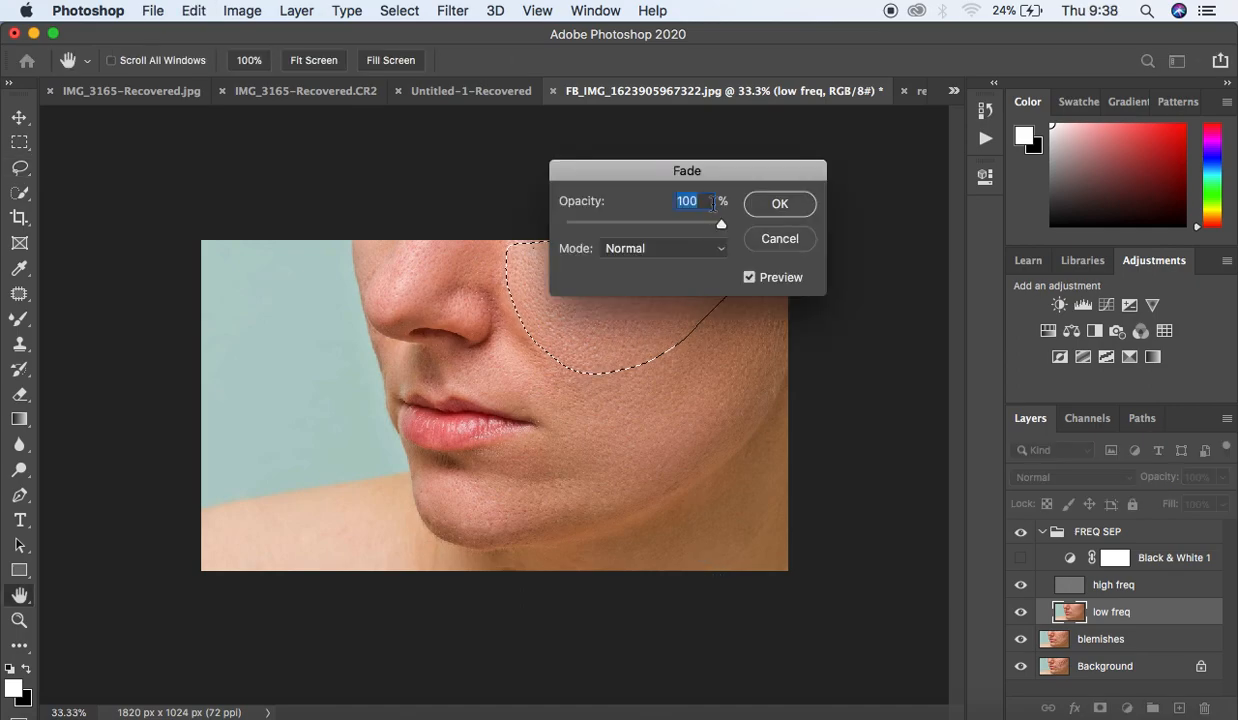
pyautogui.moveTo(706, 225); pyautogui.dragTo(660, 227)
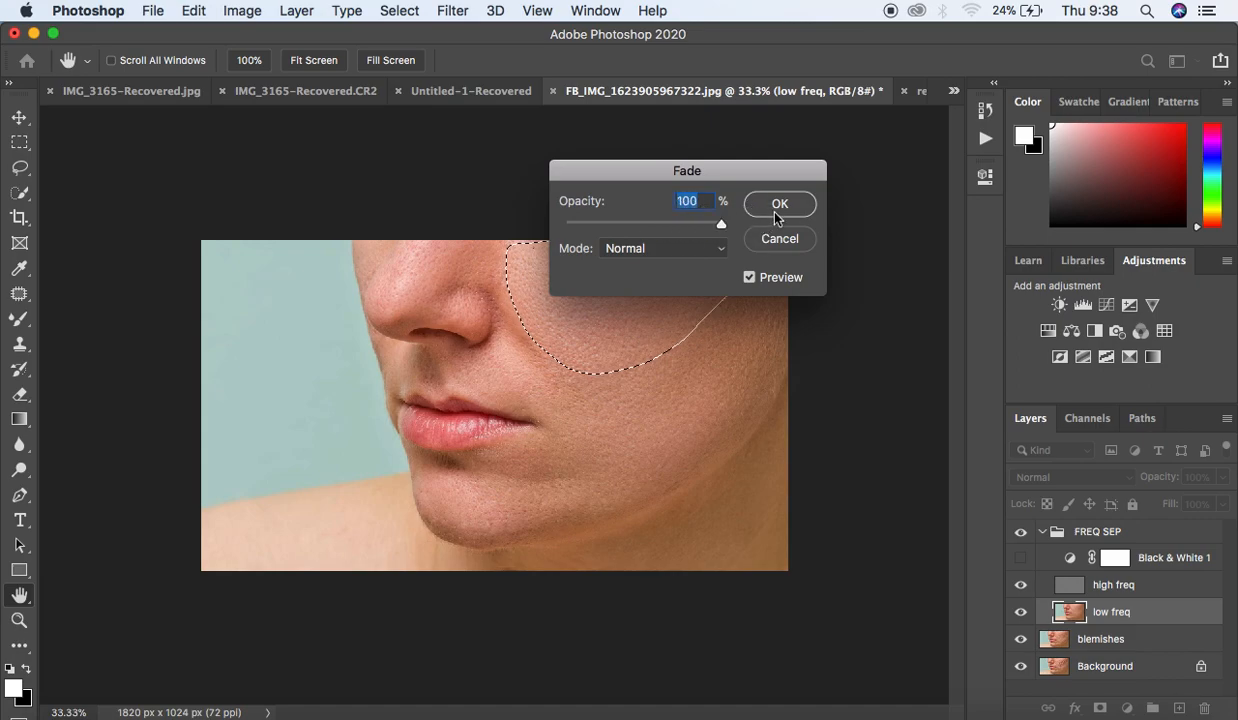
pyautogui.click(760, 205)
pyautogui.click(833, 215)
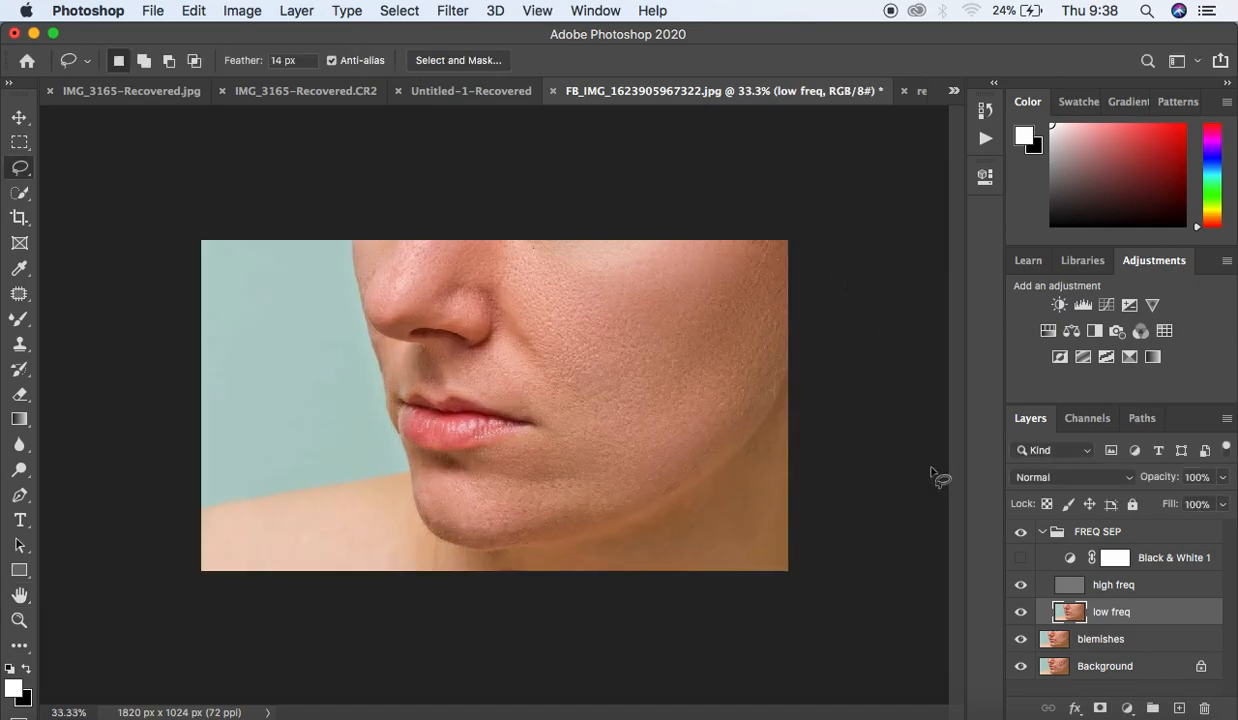
# Step: Lasso the smile-line area beside the mouth and the chin-to-jaw area in turn, applying Gaussian Blur to each
pyautogui.moveTo(491, 308)
pyautogui.mouseDown()
pyautogui.moveTo(566, 469)
pyautogui.moveTo(614, 372)
pyautogui.moveTo(532, 301)
pyautogui.mouseUp()
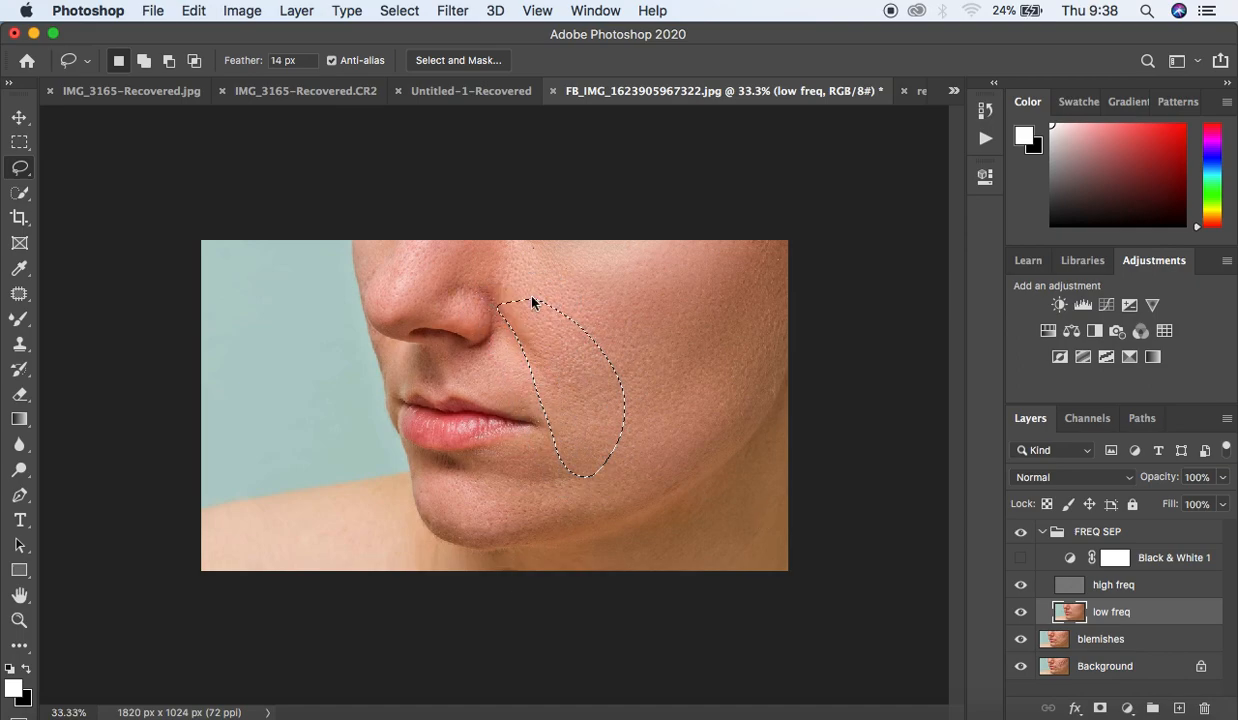
pyautogui.rightClick(570, 357)
pyautogui.click(649, 638)
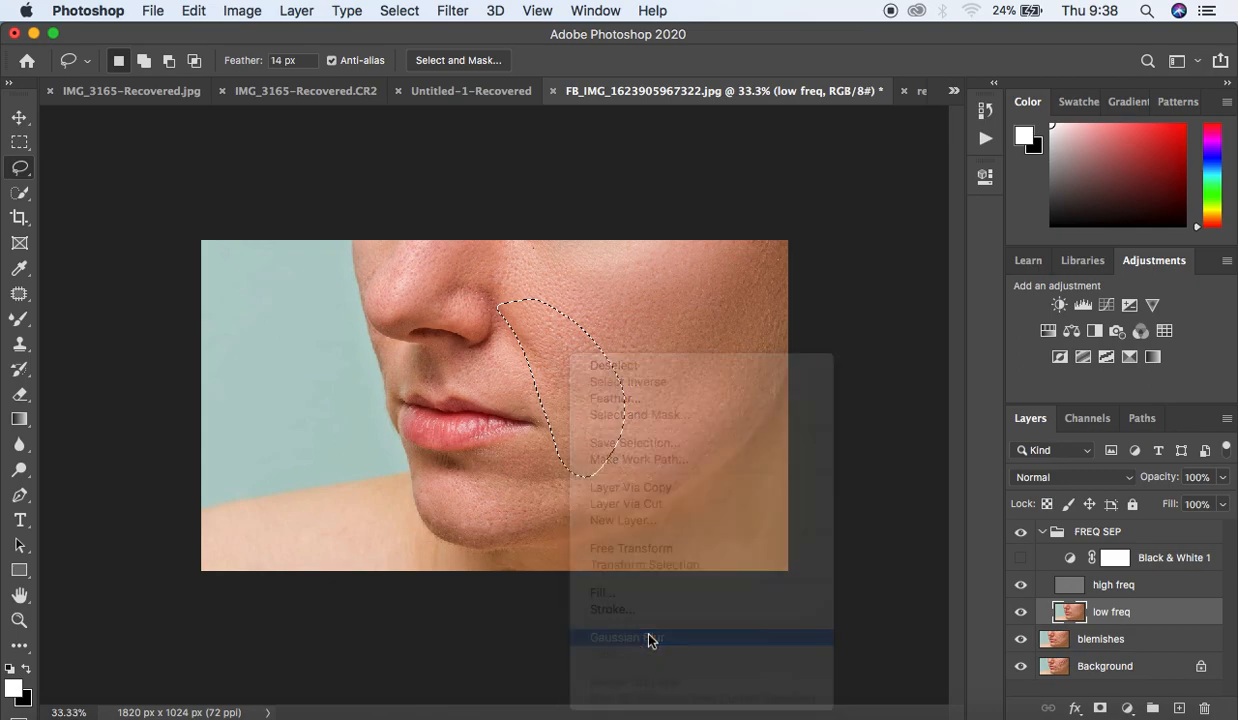
pyautogui.moveTo(433, 457)
pyautogui.mouseDown()
pyautogui.moveTo(608, 410)
pyautogui.moveTo(691, 442)
pyautogui.moveTo(658, 497)
pyautogui.moveTo(515, 543)
pyautogui.moveTo(473, 545)
pyautogui.moveTo(437, 526)
pyautogui.moveTo(414, 455)
pyautogui.moveTo(432, 457)
pyautogui.mouseUp()
pyautogui.rightClick(510, 481)
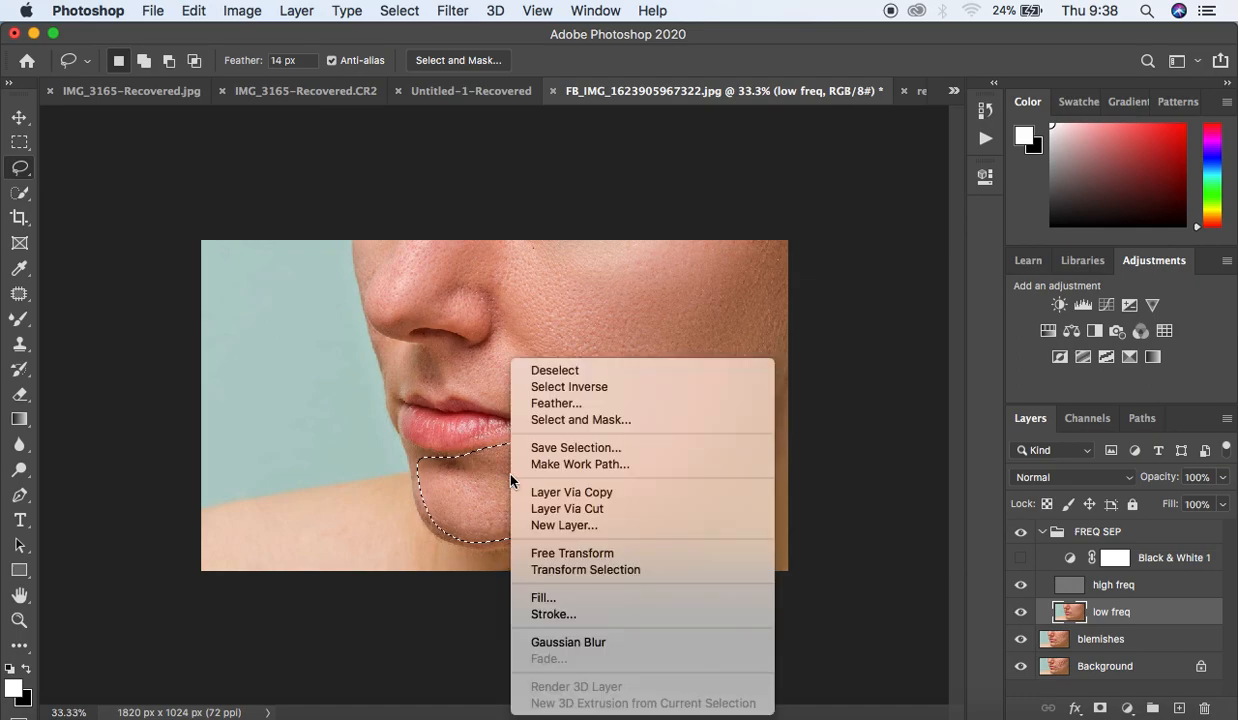
pyautogui.click(606, 643)
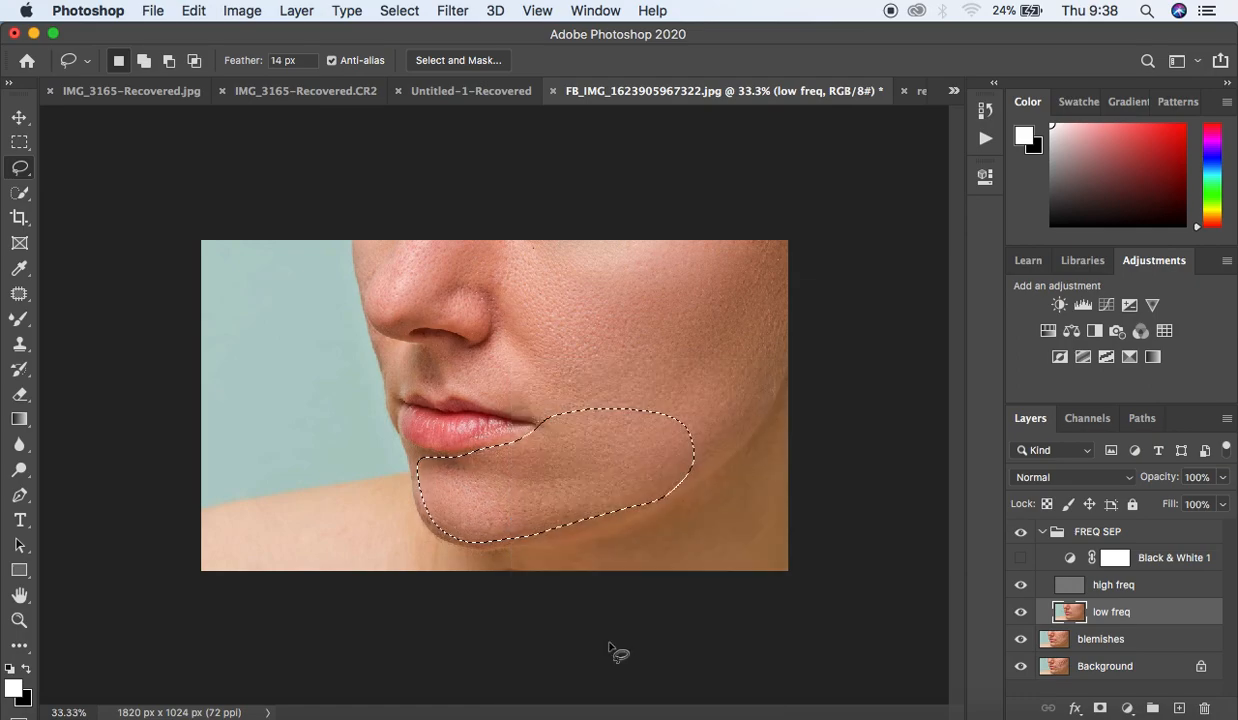
pyautogui.press('super+d')
# Step: Apply Gaussian Blur to lassoed areas along the outer jaw edge and on the side of the nose
pyautogui.moveTo(722, 386)
pyautogui.mouseDown()
pyautogui.moveTo(659, 493)
pyautogui.moveTo(710, 465)
pyautogui.moveTo(760, 405)
pyautogui.moveTo(788, 345)
pyautogui.moveTo(778, 314)
pyautogui.mouseUp()
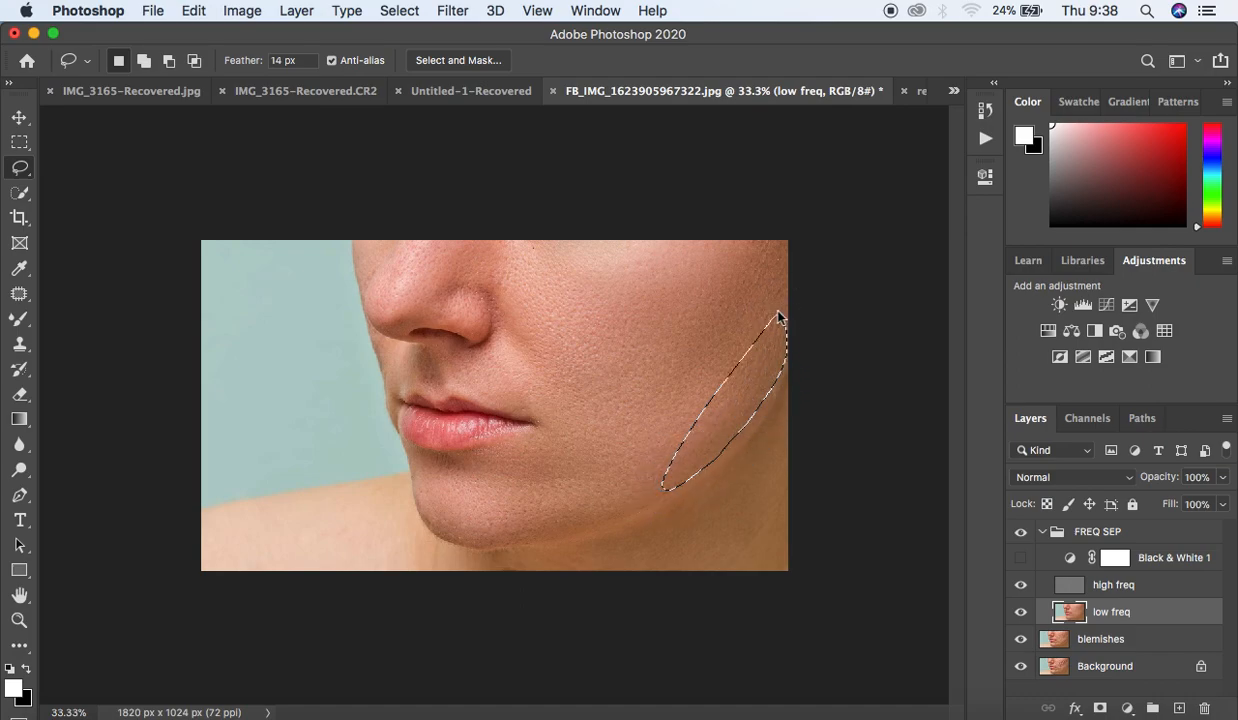
pyautogui.rightClick(757, 374)
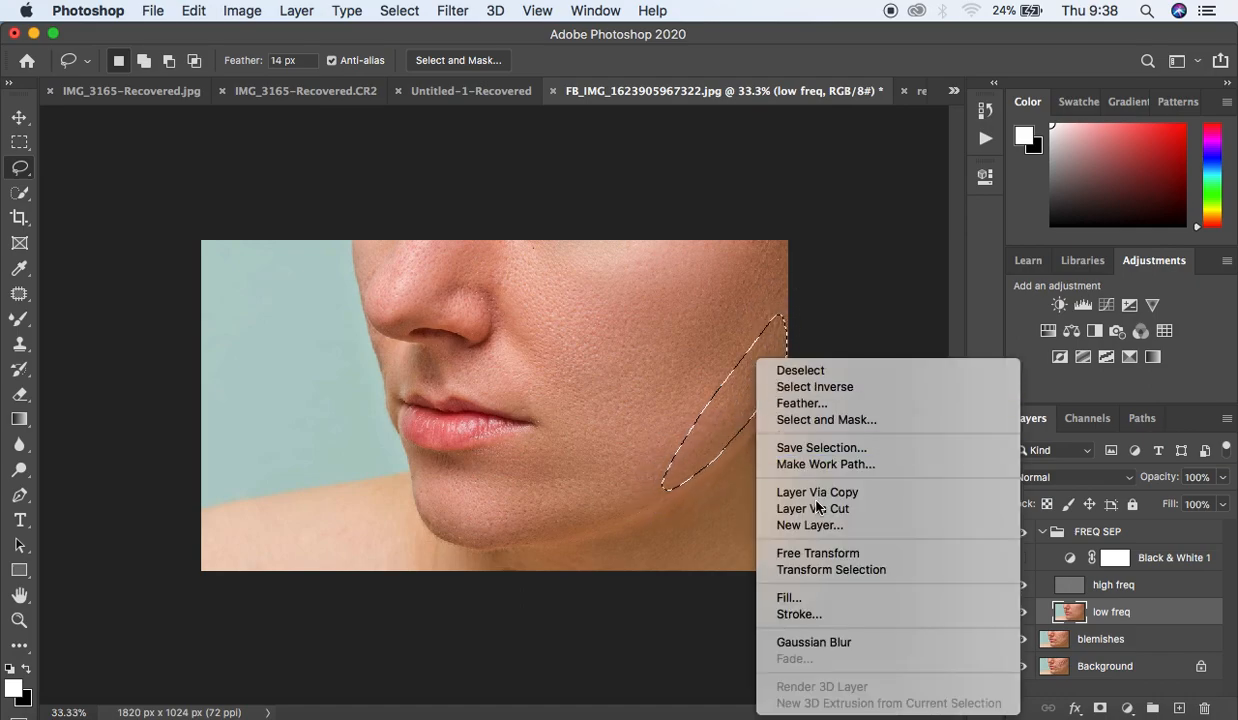
pyautogui.click(837, 645)
pyautogui.hotkey('ctrl', 'd')
pyautogui.moveTo(457, 250)
pyautogui.mouseDown()
pyautogui.moveTo(428, 304)
pyautogui.moveTo(488, 290)
pyautogui.moveTo(525, 243)
pyautogui.moveTo(497, 268)
pyautogui.mouseUp()
pyautogui.rightClick(490, 270)
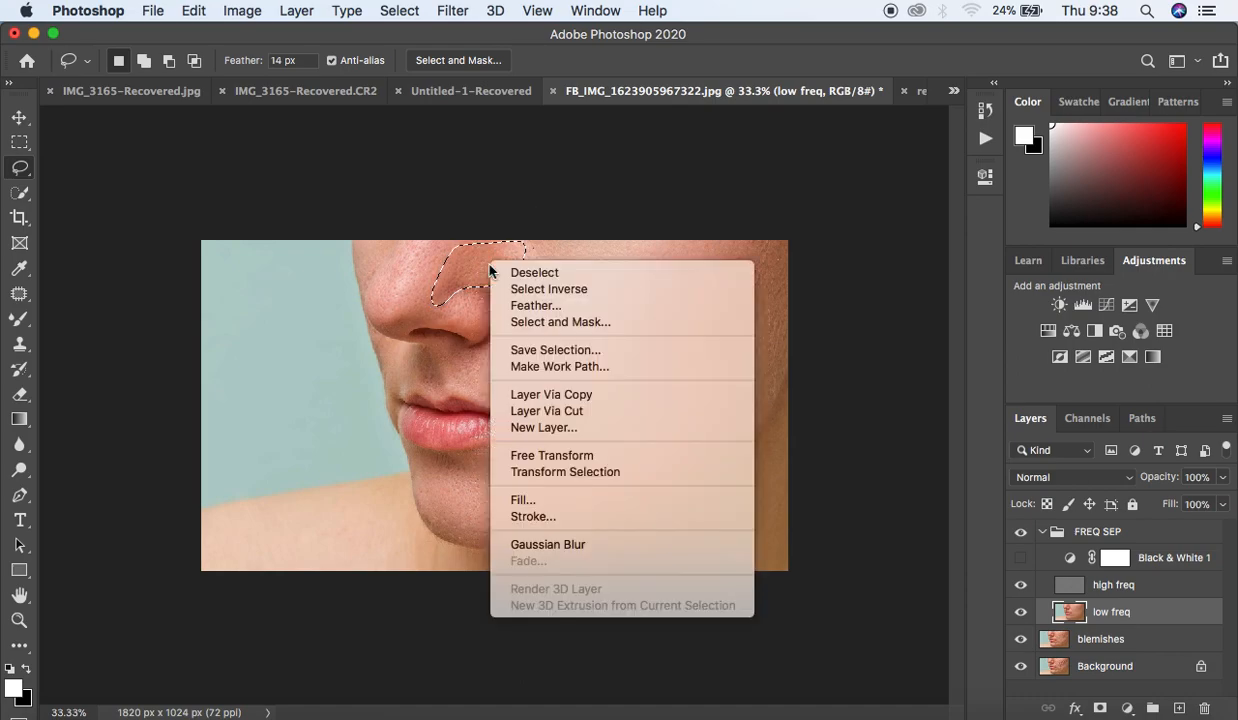
pyautogui.click(574, 542)
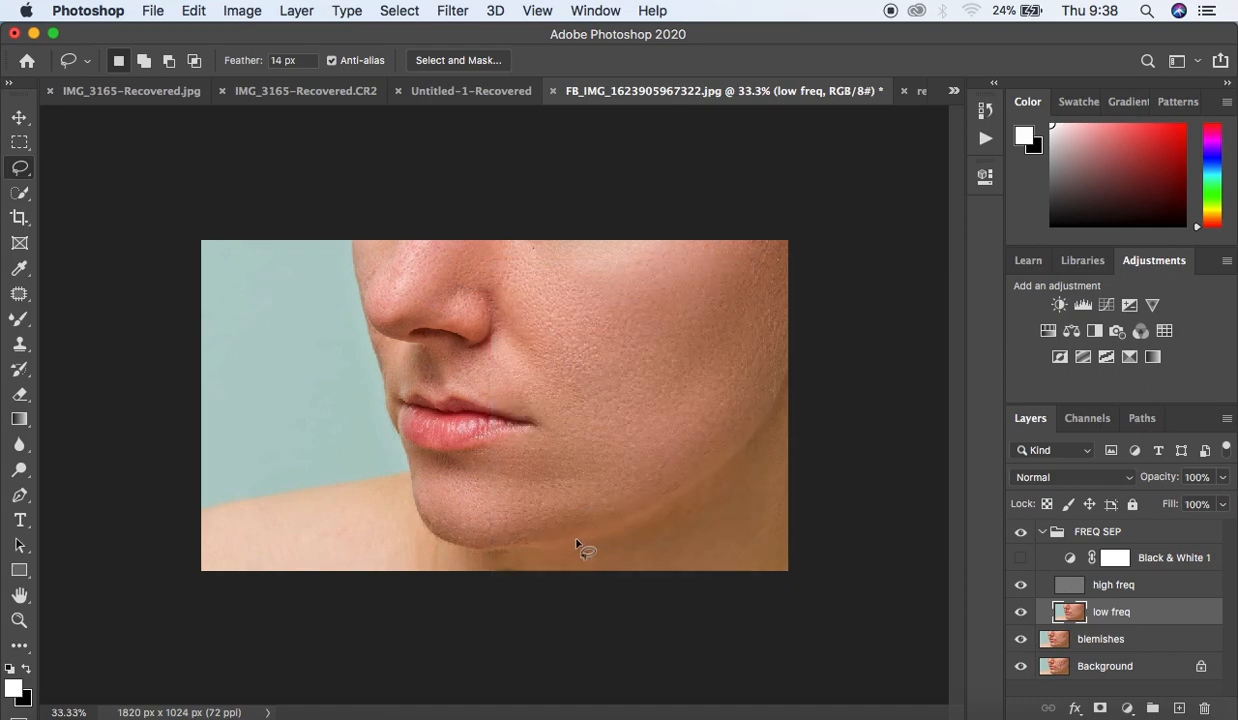
# Step: Apply Gaussian Blur to lassoed areas between the nostril and mouth corner and on the front of the nose
pyautogui.moveTo(433, 352); pyautogui.dragTo(491, 344)
pyautogui.moveTo(491, 316)
pyautogui.mouseDown()
pyautogui.moveTo(478, 284)
pyautogui.moveTo(538, 356)
pyautogui.moveTo(557, 427)
pyautogui.moveTo(468, 392)
pyautogui.moveTo(438, 356)
pyautogui.mouseUp()
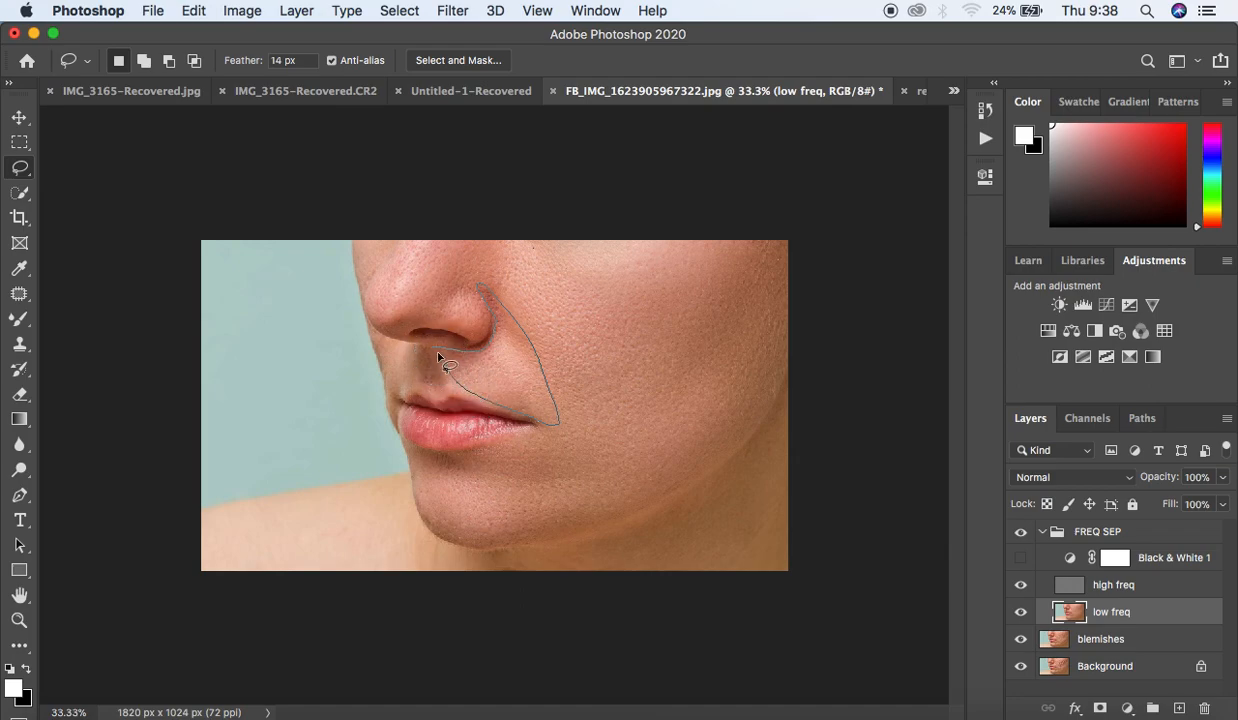
pyautogui.rightClick(490, 362)
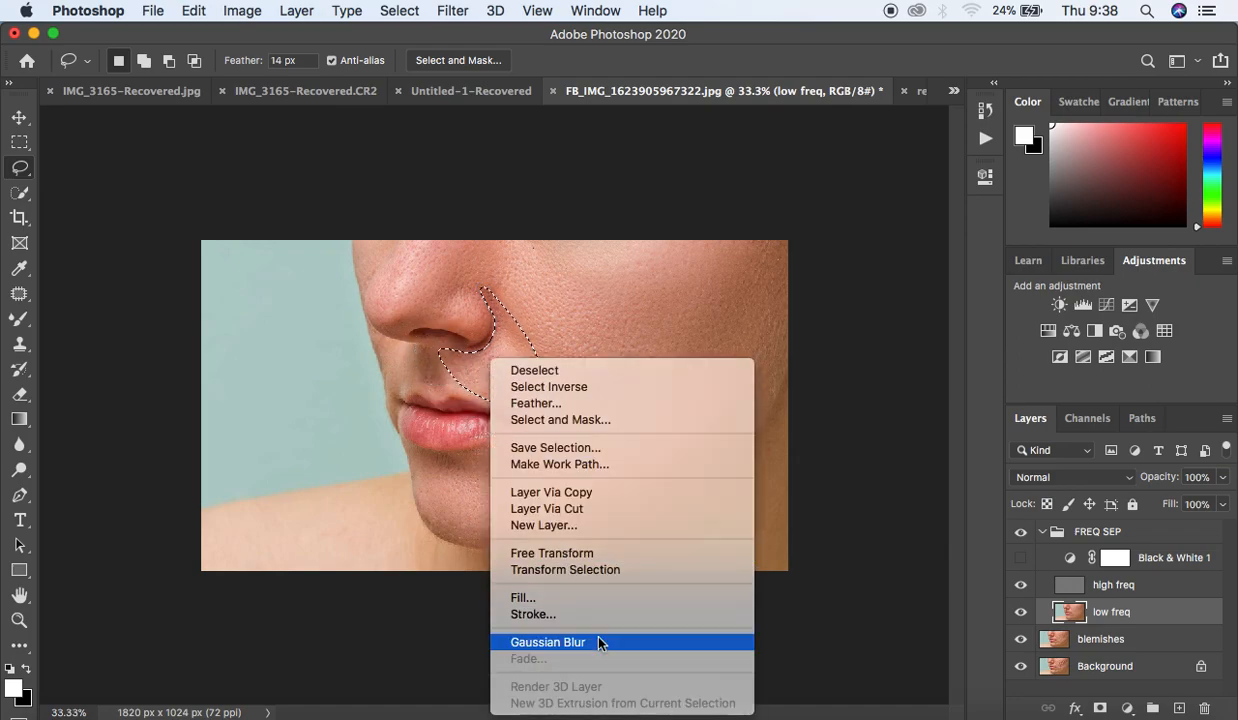
pyautogui.click(598, 642)
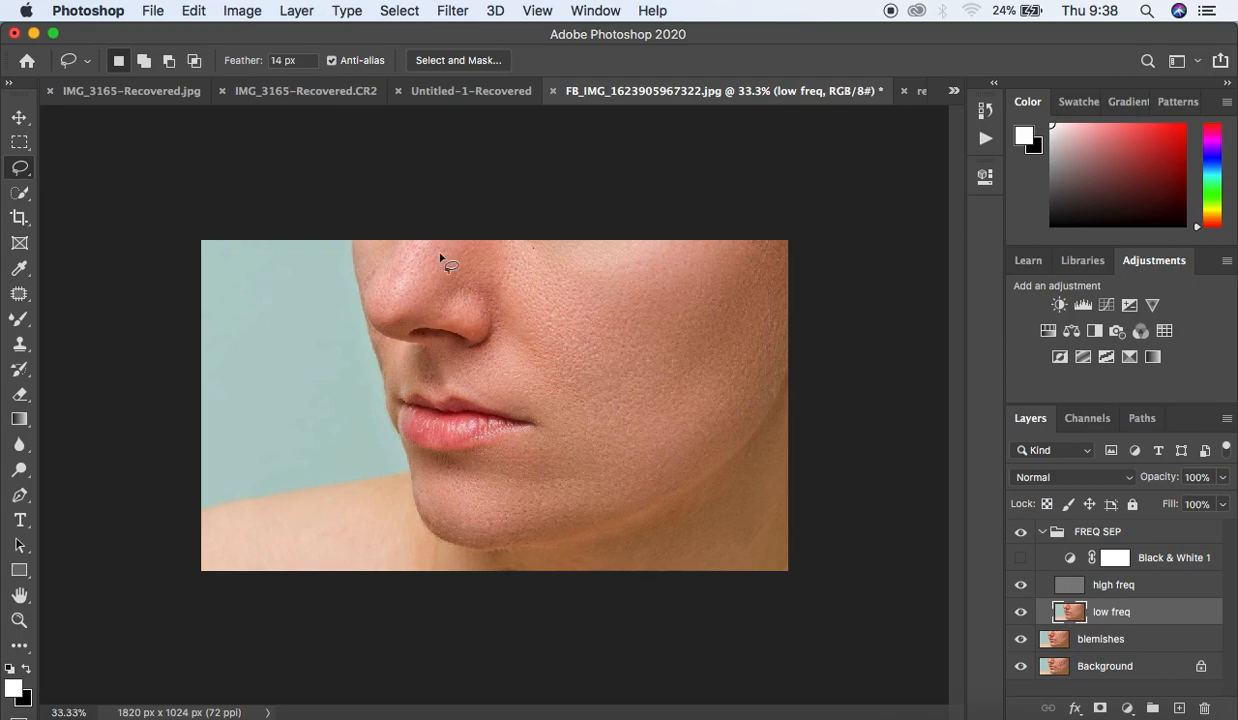
pyautogui.moveTo(430, 237)
pyautogui.mouseDown()
pyautogui.moveTo(405, 324)
pyautogui.moveTo(440, 307)
pyautogui.moveTo(470, 251)
pyautogui.moveTo(460, 242)
pyautogui.mouseUp()
pyautogui.rightClick(418, 262)
pyautogui.click(551, 551)
# Step: Apply Gaussian Blur to a small lassoed area on the far side of the upper lip and a narrow mid-cheek patch, and deselect
pyautogui.moveTo(412, 343)
pyautogui.mouseDown()
pyautogui.moveTo(410, 395)
pyautogui.moveTo(385, 360)
pyautogui.moveTo(386, 345)
pyautogui.moveTo(405, 348)
pyautogui.mouseUp()
pyautogui.rightClick(405, 370)
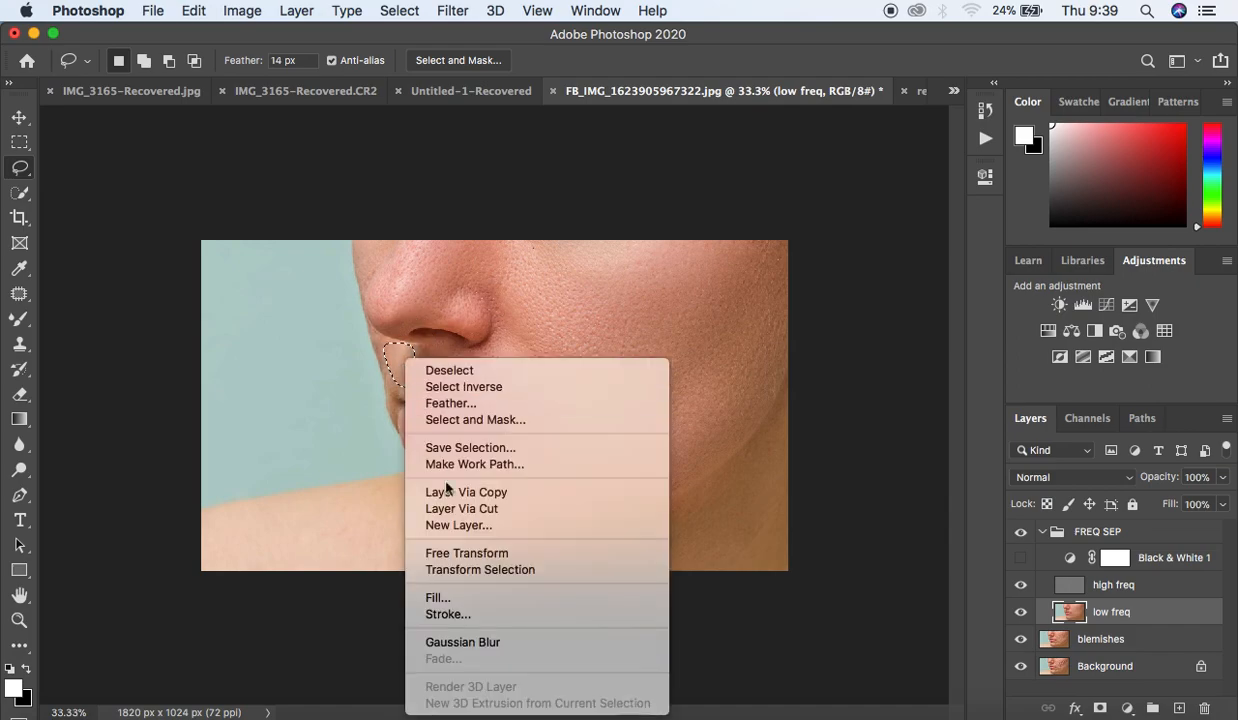
pyautogui.click(497, 645)
pyautogui.moveTo(624, 318)
pyautogui.mouseDown()
pyautogui.moveTo(600, 393)
pyautogui.moveTo(627, 382)
pyautogui.moveTo(670, 324)
pyautogui.moveTo(640, 316)
pyautogui.mouseUp()
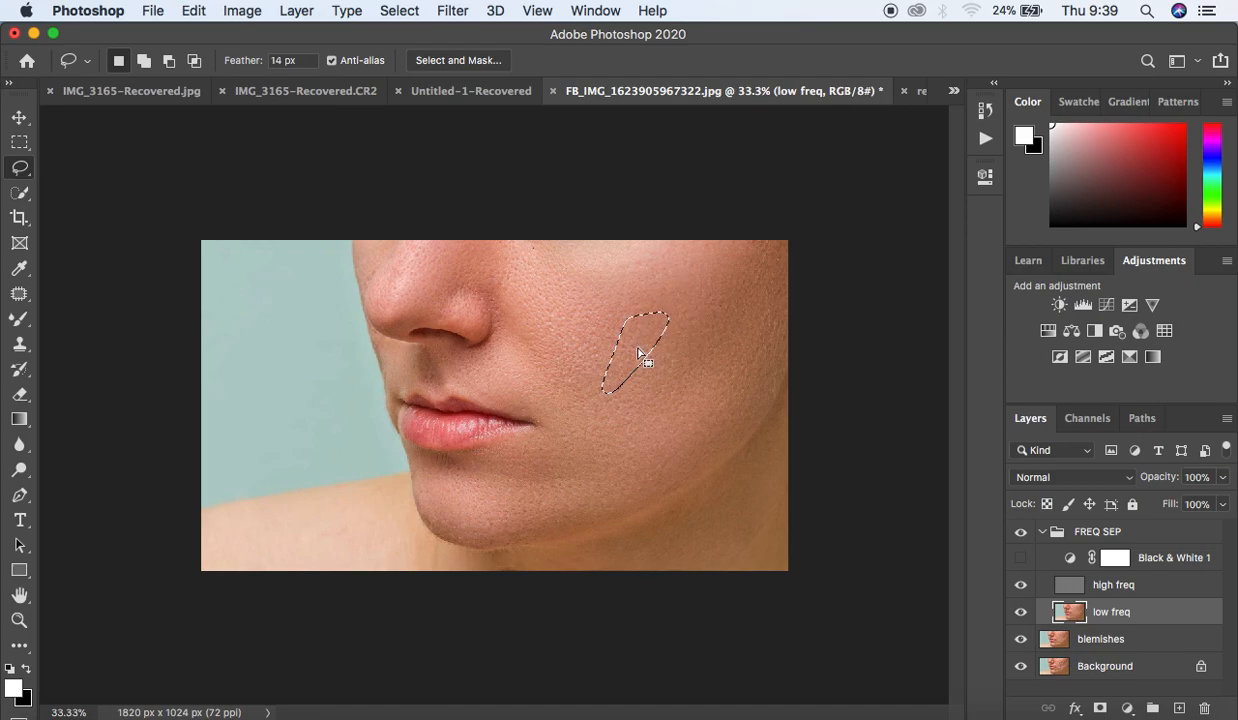
pyautogui.rightClick(637, 342)
pyautogui.click(733, 630)
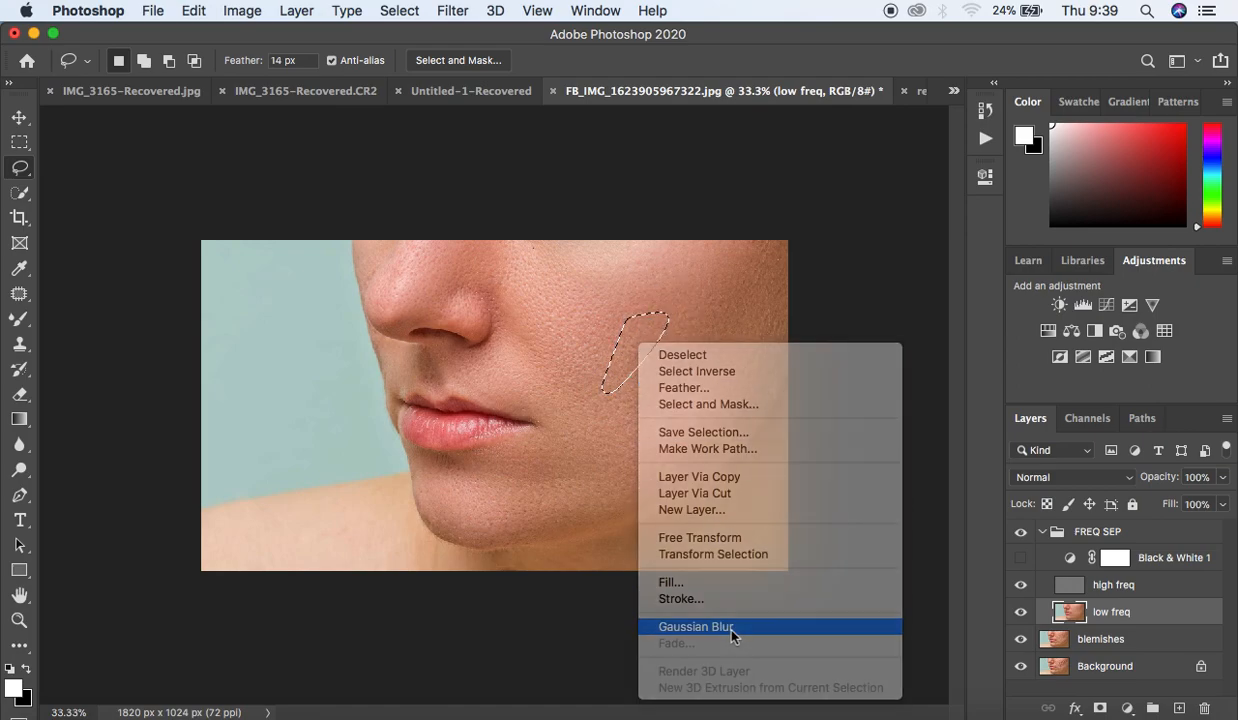
pyautogui.hotkey('ctrl', 'd')
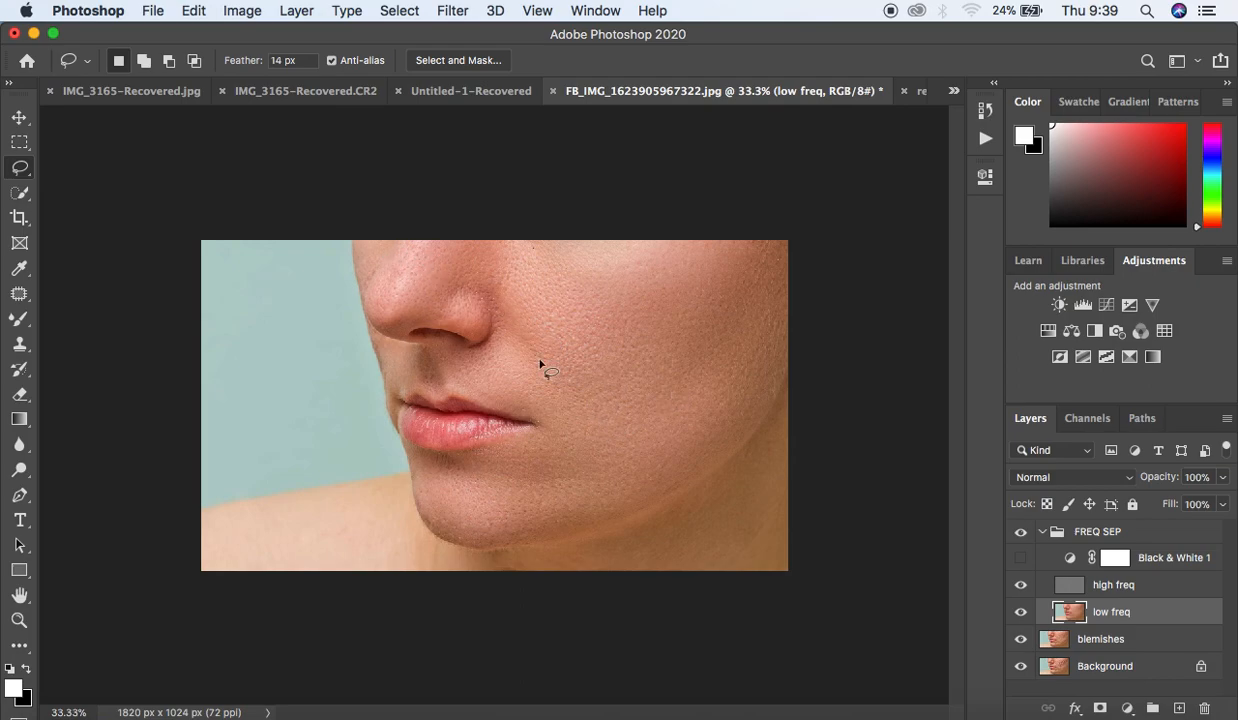
# Step: Compare the portrait before and after the FREQ SEP group's retouching
pyautogui.press('super+minus')
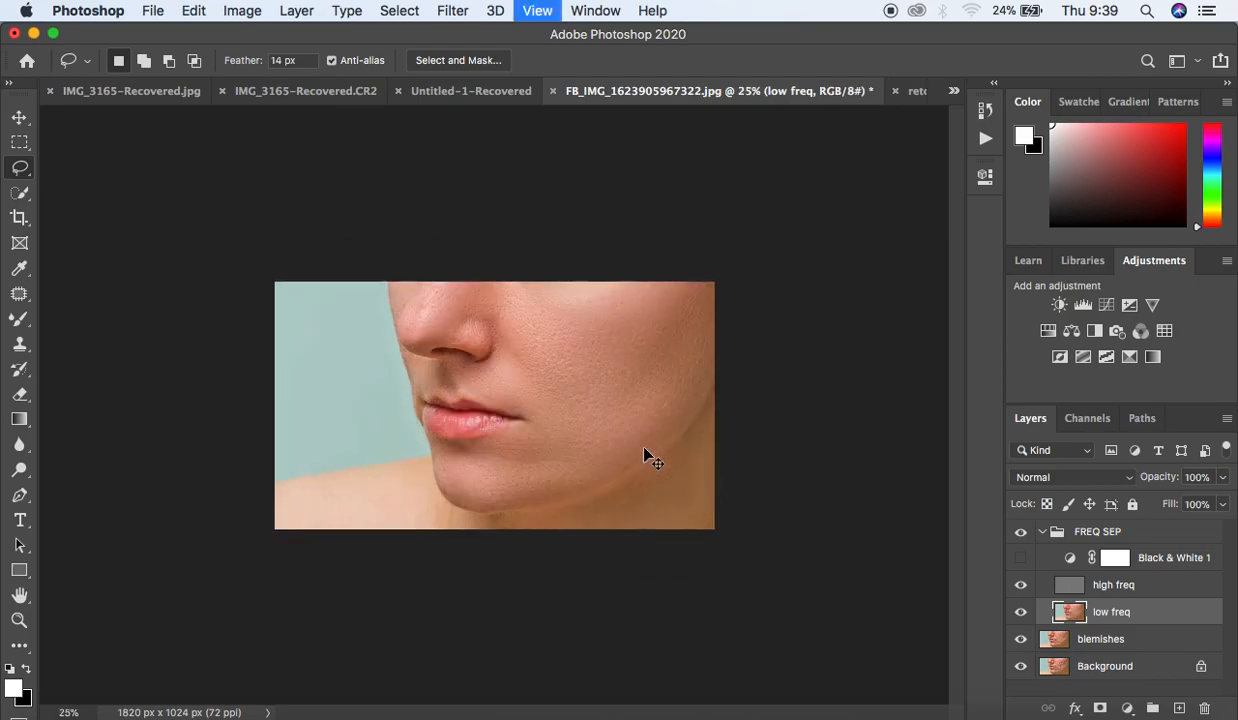
pyautogui.press('super+plus')
pyautogui.press('super+plus')
pyautogui.press('super+minus')
pyautogui.press('super+plus')
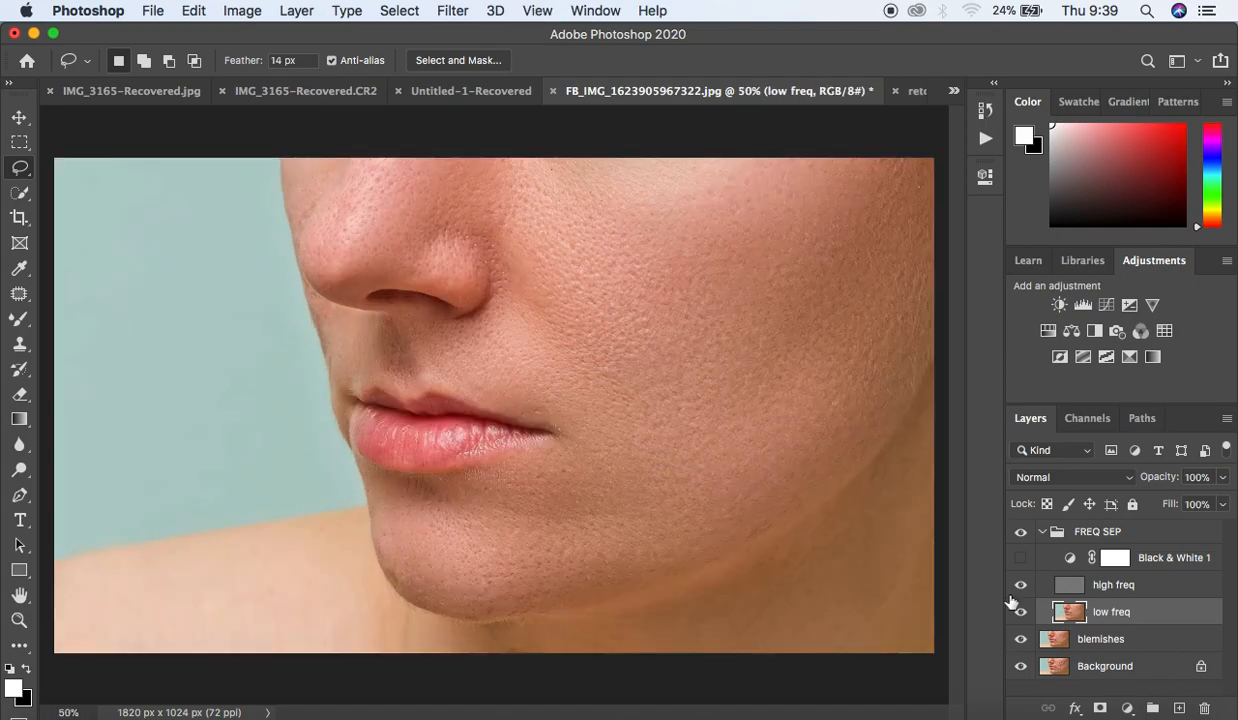
pyautogui.click(1021, 532)
pyautogui.click(1021, 532)
pyautogui.click(1021, 532)
# Step: Clone clean skin texture around the near corner of the mouth on the high freq layer with the Clone Stamp at size 20
pyautogui.click(19, 343)
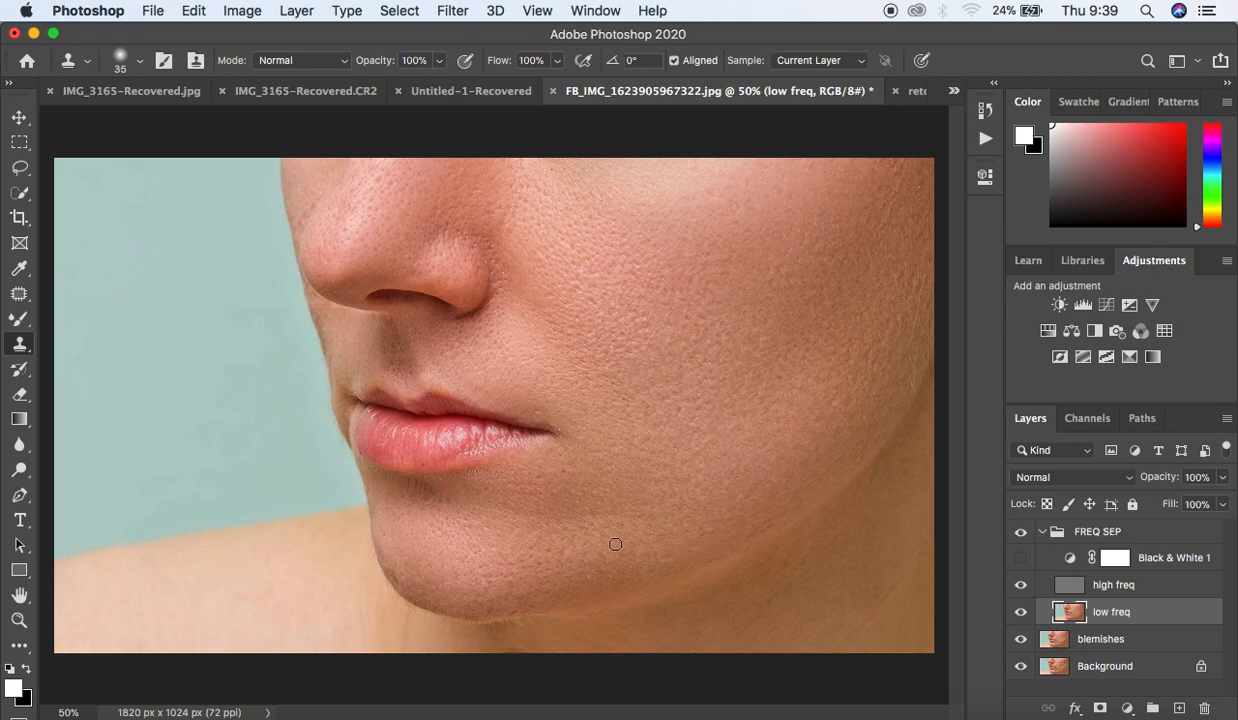
pyautogui.press('super+plus')
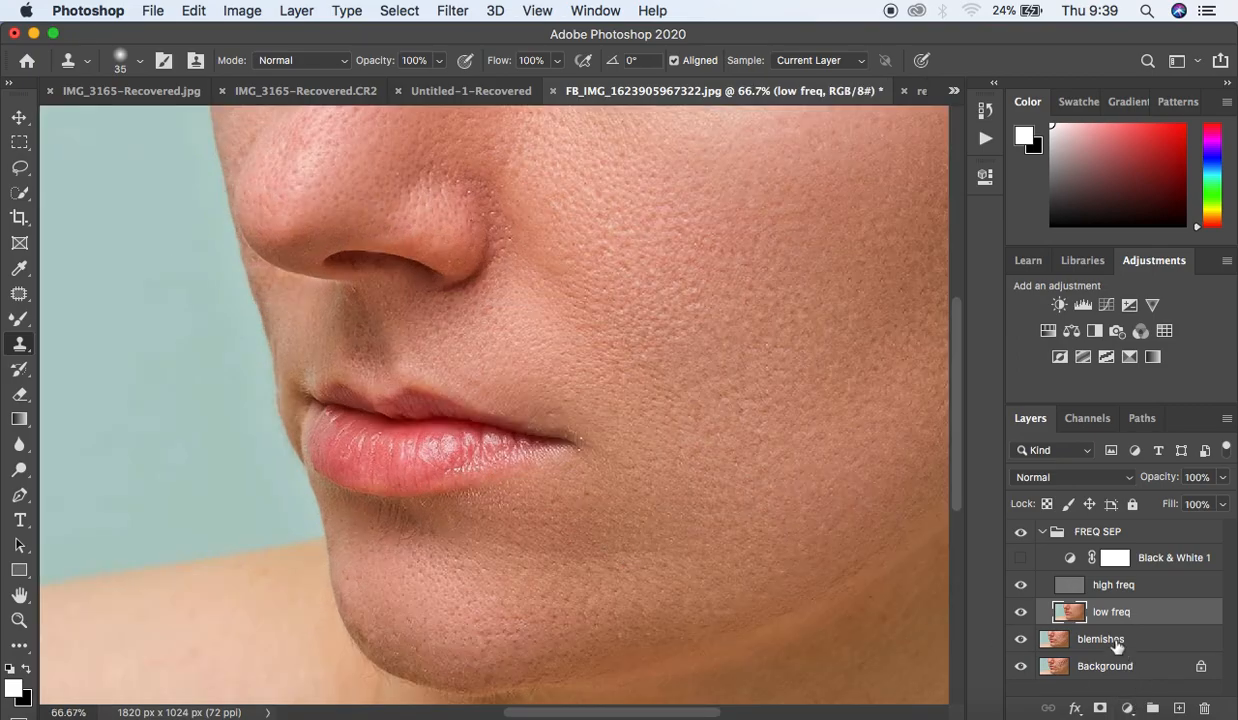
pyautogui.click(1071, 593)
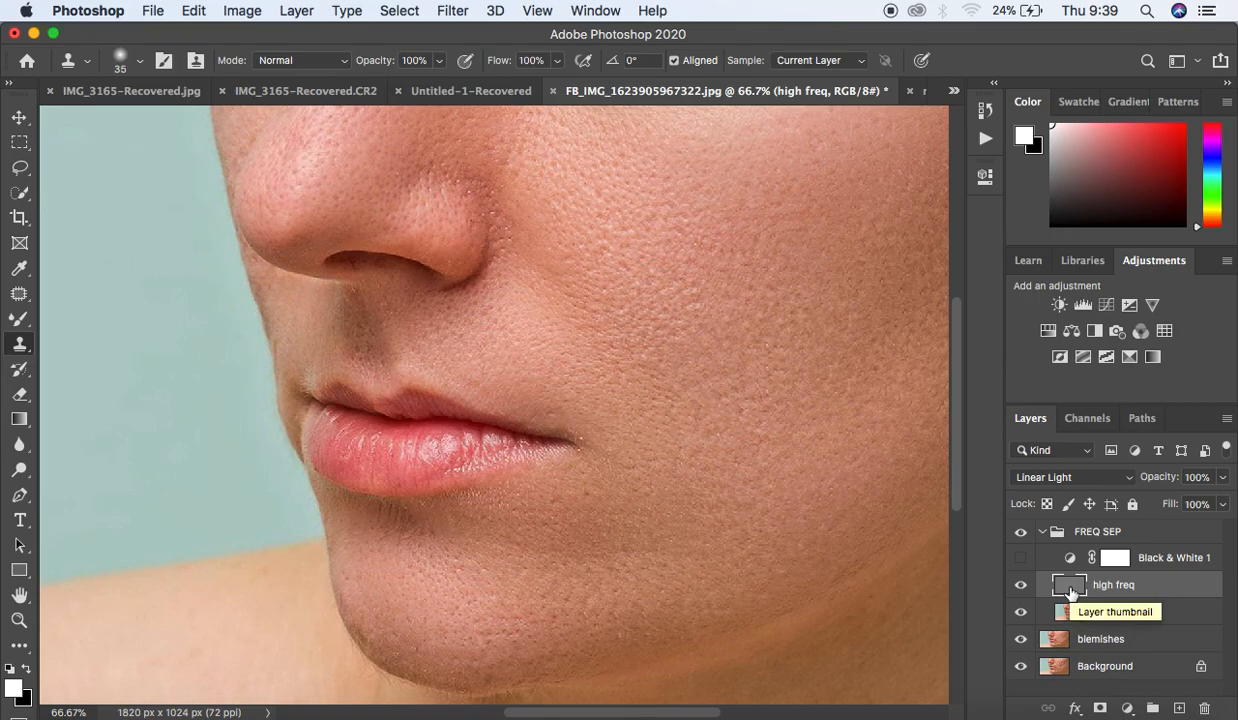
pyautogui.press('super+plus')
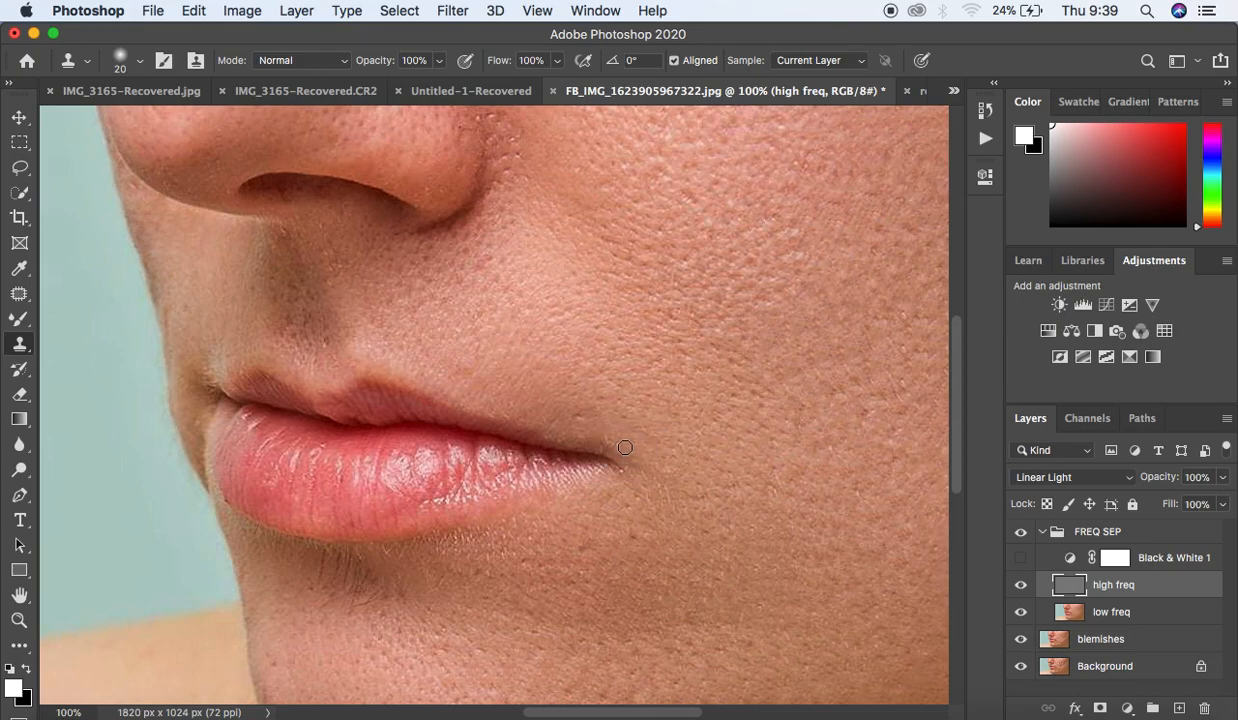
pyautogui.keyDown('alt'); pyautogui.click(592, 427); pyautogui.keyUp('alt')
pyautogui.keyDown('alt'); pyautogui.click(638, 431); pyautogui.keyUp('alt')
pyautogui.click(622, 415)
pyautogui.keyDown('alt'); pyautogui.click(611, 408); pyautogui.keyUp('alt')
# Step: Clone smoother texture over the rough pores on the cheek beside the nostril with the Clone Stamp at size 30
pyautogui.keyDown('alt'); pyautogui.click(488, 276); pyautogui.keyUp('alt')
pyautogui.click(541, 186)
pyautogui.keyDown('alt'); pyautogui.click(537, 151); pyautogui.keyUp('alt')
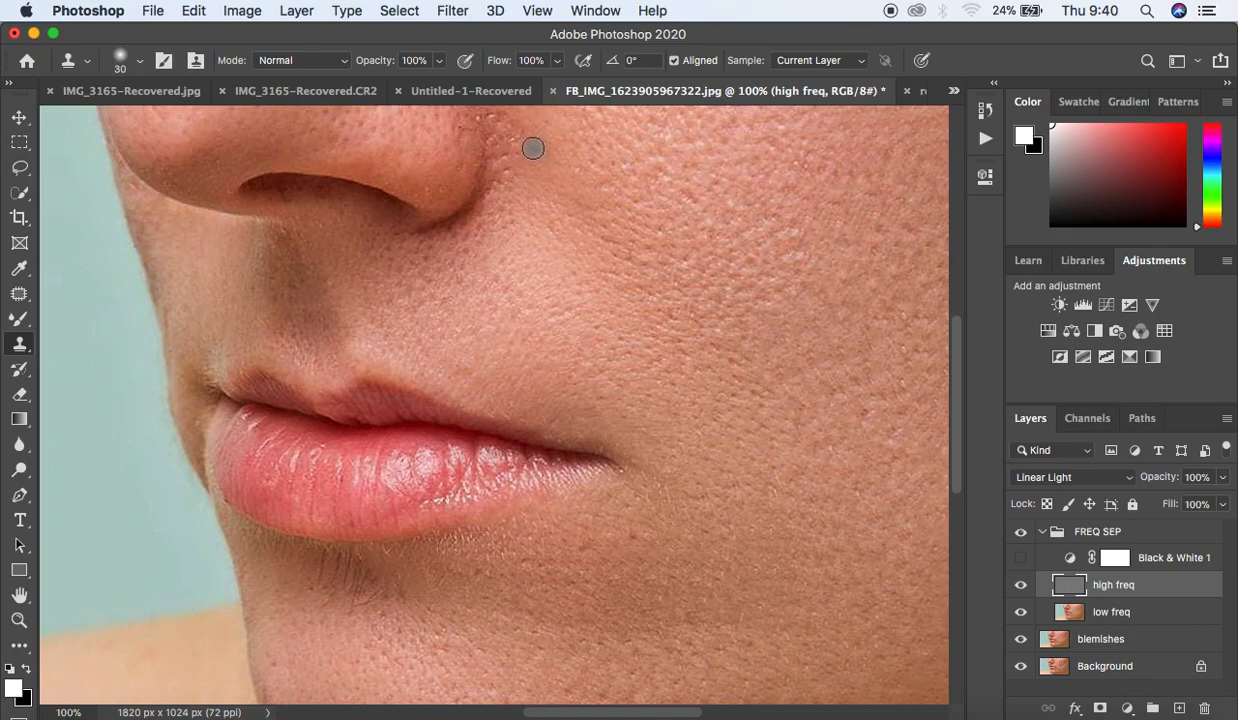
pyautogui.click(517, 138)
pyautogui.keyDown('alt'); pyautogui.click(536, 179); pyautogui.keyUp('alt')
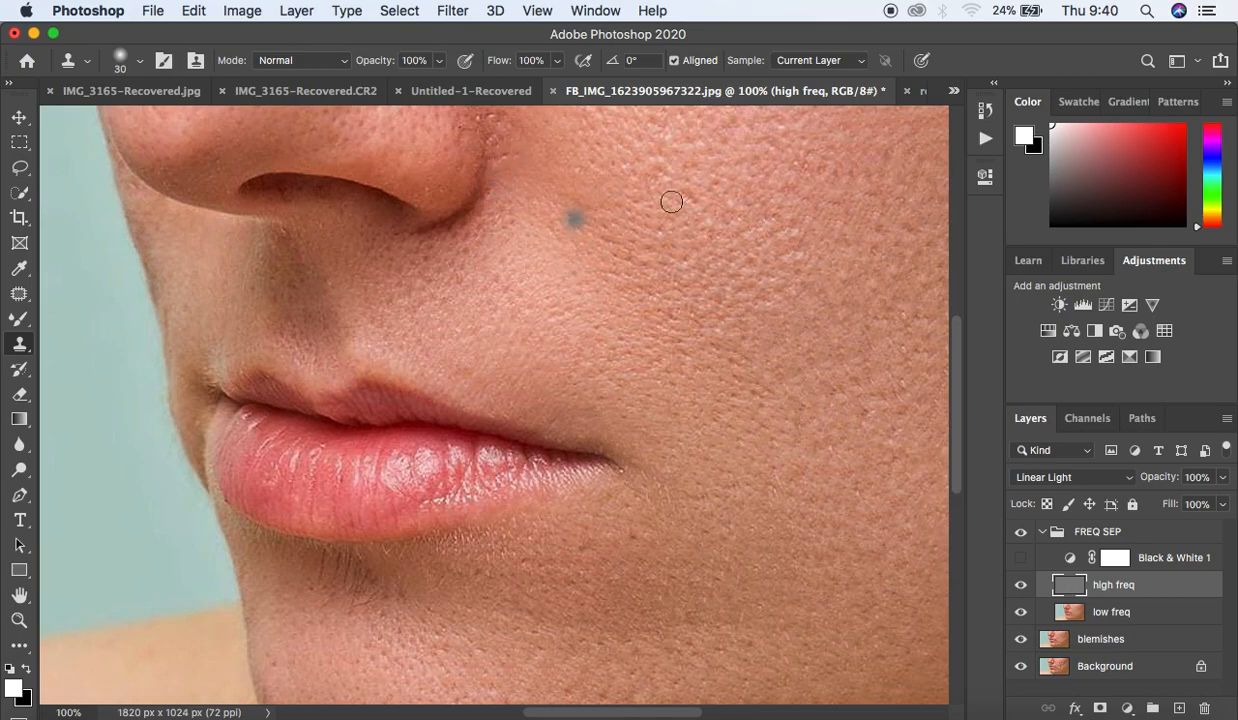
# Step: Clone out the bumps along the crease between nostril and cheek with the Clone Stamp at size 25
pyautogui.moveTo(957, 429); pyautogui.dragTo(958, 387)
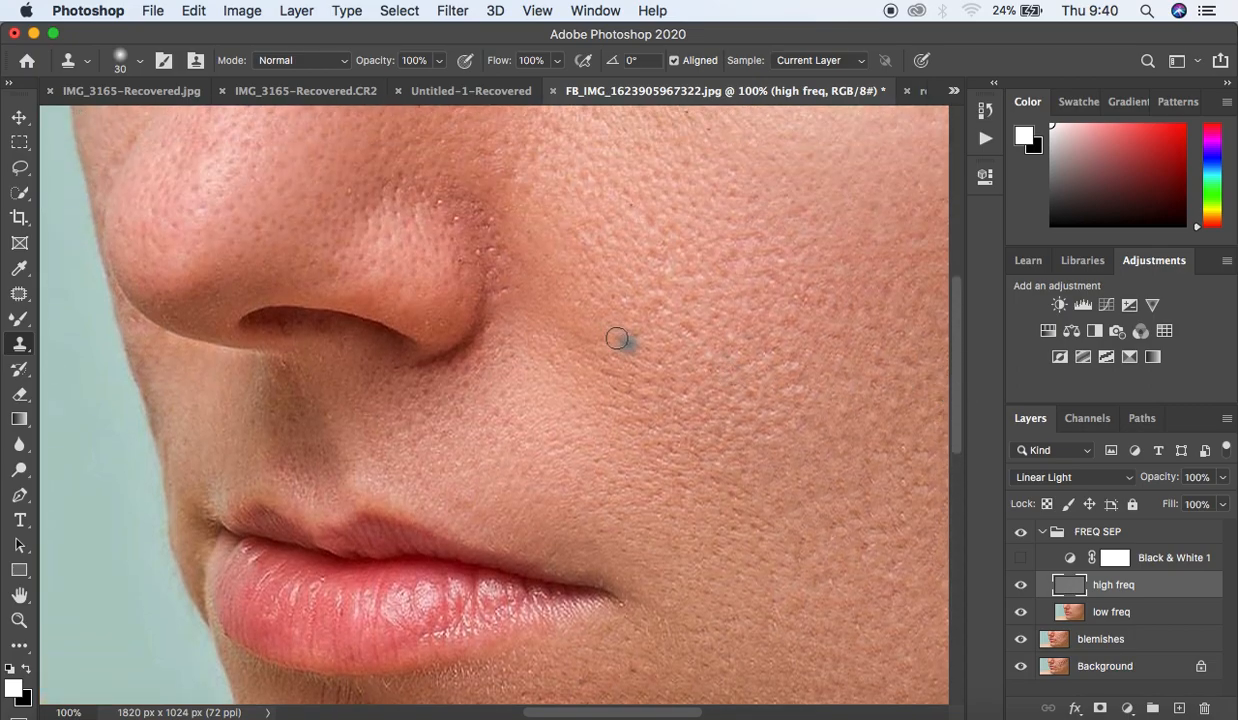
pyautogui.keyDown('alt'); pyautogui.click(519, 257); pyautogui.keyUp('alt')
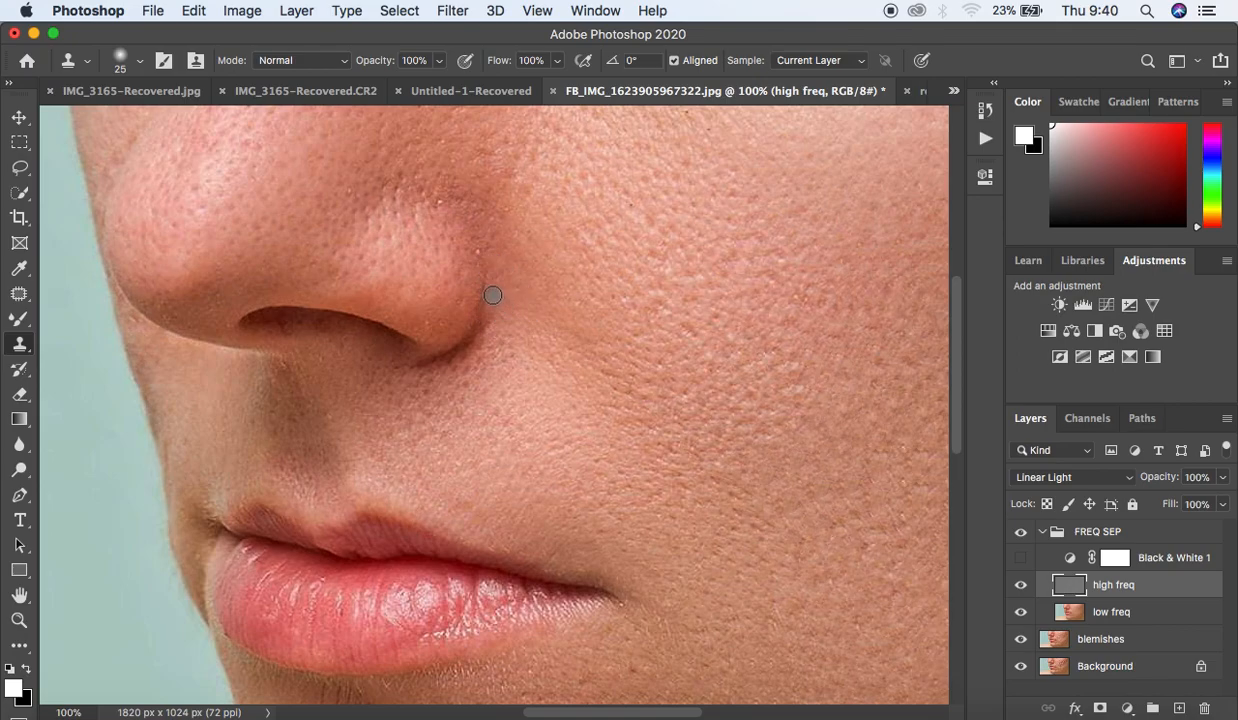
pyautogui.keyDown('alt'); pyautogui.click(497, 257); pyautogui.keyUp('alt')
pyautogui.keyDown('alt'); pyautogui.click(508, 236); pyautogui.keyUp('alt')
pyautogui.keyDown('alt'); pyautogui.click(490, 219); pyautogui.keyUp('alt')
pyautogui.click(472, 202)
pyautogui.keyDown('alt'); pyautogui.click(466, 219); pyautogui.keyUp('alt')
pyautogui.click(456, 201)
pyautogui.moveTo(456, 201); pyautogui.dragTo(441, 195)
# Step: Clone clean texture over the bumps along the upper edge of the nostril wing
pyautogui.click(449, 182)
pyautogui.keyDown('alt'); pyautogui.click(450, 218); pyautogui.keyUp('alt')
pyautogui.click(442, 207)
pyautogui.click(423, 199)
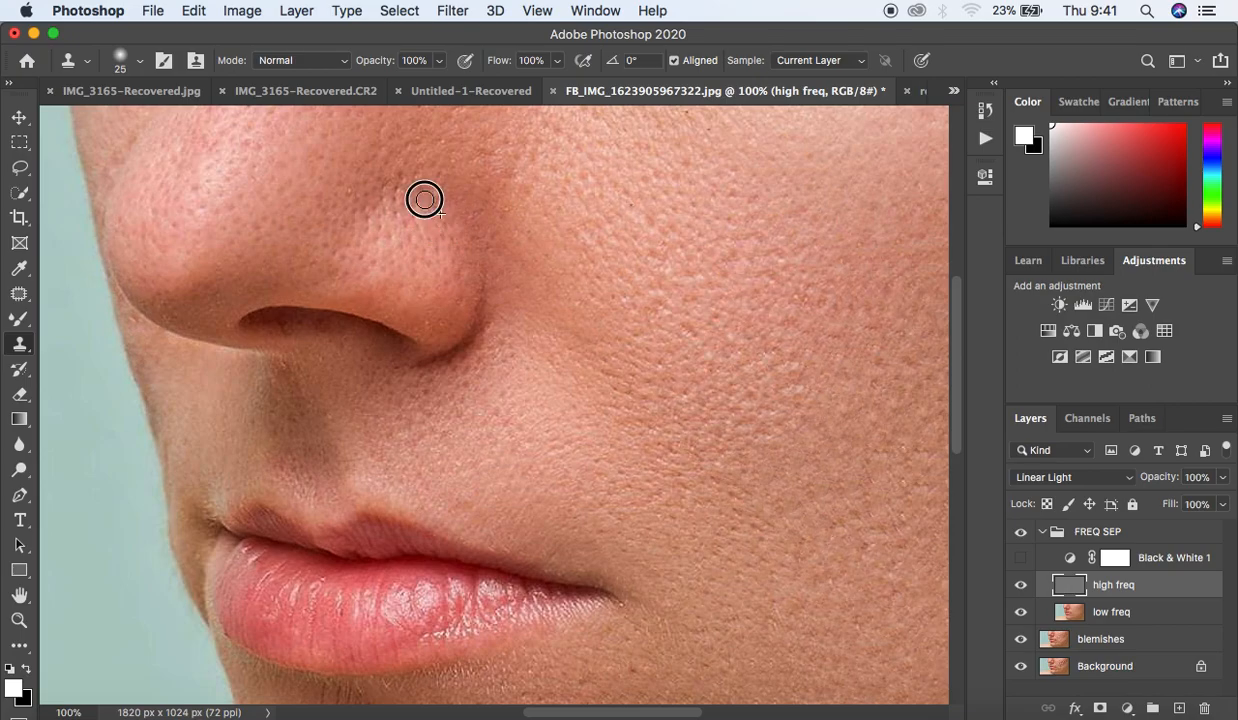
pyautogui.keyDown('alt'); pyautogui.click(437, 246); pyautogui.keyUp('alt')
pyautogui.click(418, 225)
pyautogui.keyDown('alt'); pyautogui.click(434, 262); pyautogui.keyUp('alt')
pyautogui.click(431, 210)
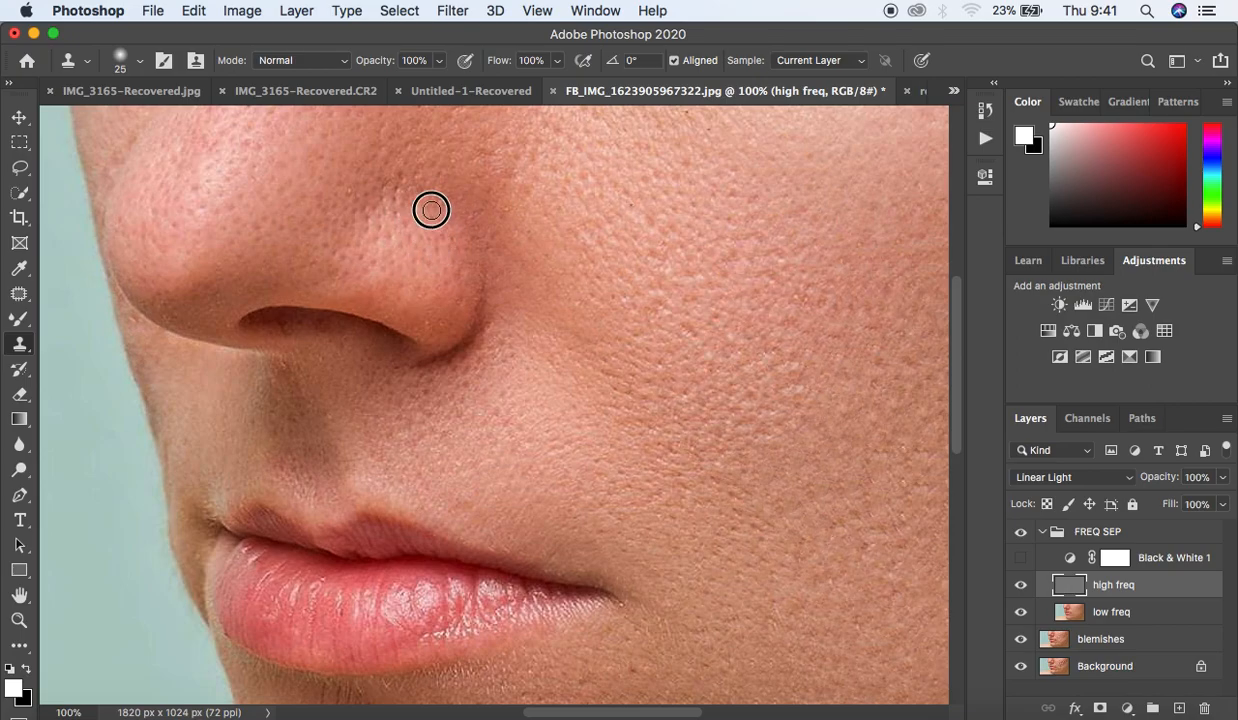
# Step: Clone nearby skin texture over the pores on the nostril wing's inner upper part, toward the nose bridge
pyautogui.keyDown('alt'); pyautogui.click(420, 185); pyautogui.keyUp('alt')
pyautogui.click(421, 214)
pyautogui.keyDown('alt'); pyautogui.click(401, 177); pyautogui.keyUp('alt')
pyautogui.click(412, 217)
pyautogui.keyDown('alt'); pyautogui.click(395, 198); pyautogui.keyUp('alt')
pyautogui.click(408, 225)
pyautogui.keyDown('alt'); pyautogui.click(385, 182); pyautogui.keyUp('alt')
# Step: Clone smoother skin texture over the bumps and pores beside the upper end of the nostril wing, where nose meets cheek
pyautogui.keyDown('alt'); pyautogui.click(507, 199); pyautogui.keyUp('alt')
pyautogui.click(497, 178)
pyautogui.keyDown('alt'); pyautogui.click(513, 160); pyautogui.keyUp('alt')
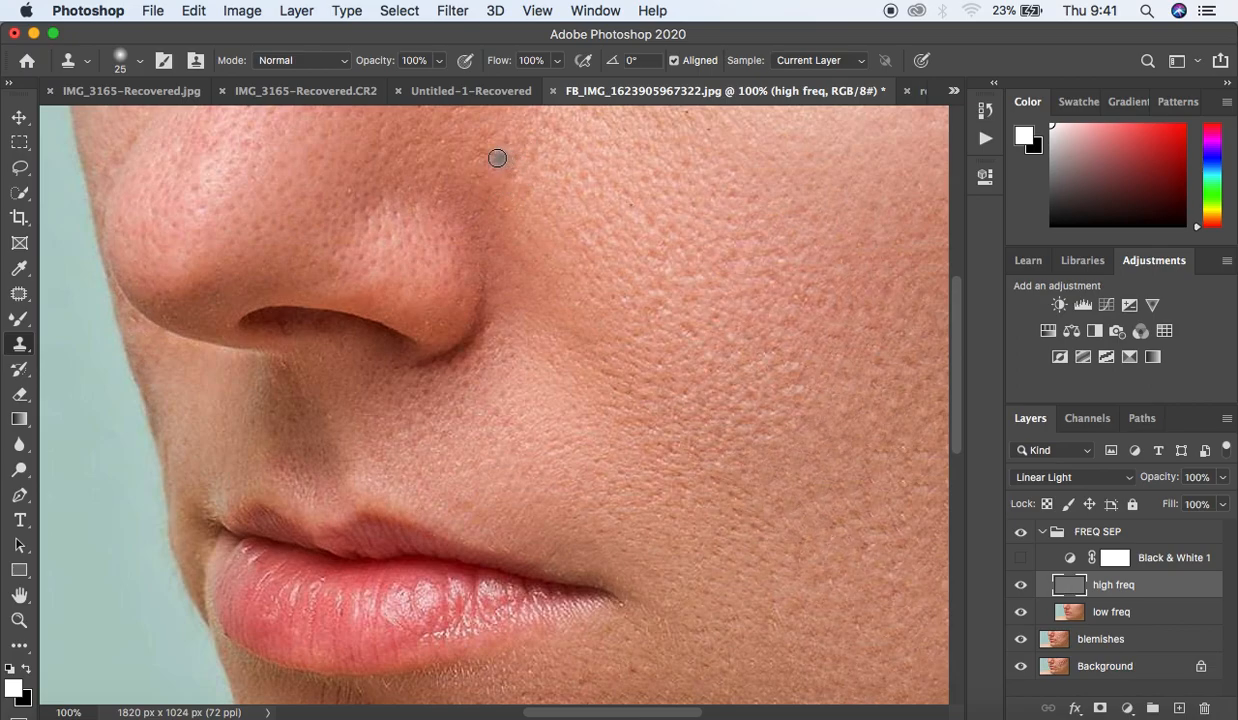
pyautogui.click(480, 182)
pyautogui.click(350, 195)
pyautogui.click(479, 161)
# Step: Clone cheek texture over the marks at the top of the crease between nose and cheek
pyautogui.keyDown('alt'); pyautogui.click(512, 158); pyautogui.keyUp('alt')
pyautogui.click(496, 157)
pyautogui.keyDown('alt'); pyautogui.click(521, 145); pyautogui.keyUp('alt')
pyautogui.click(506, 143)
pyautogui.click(508, 193)
pyautogui.click(511, 177)
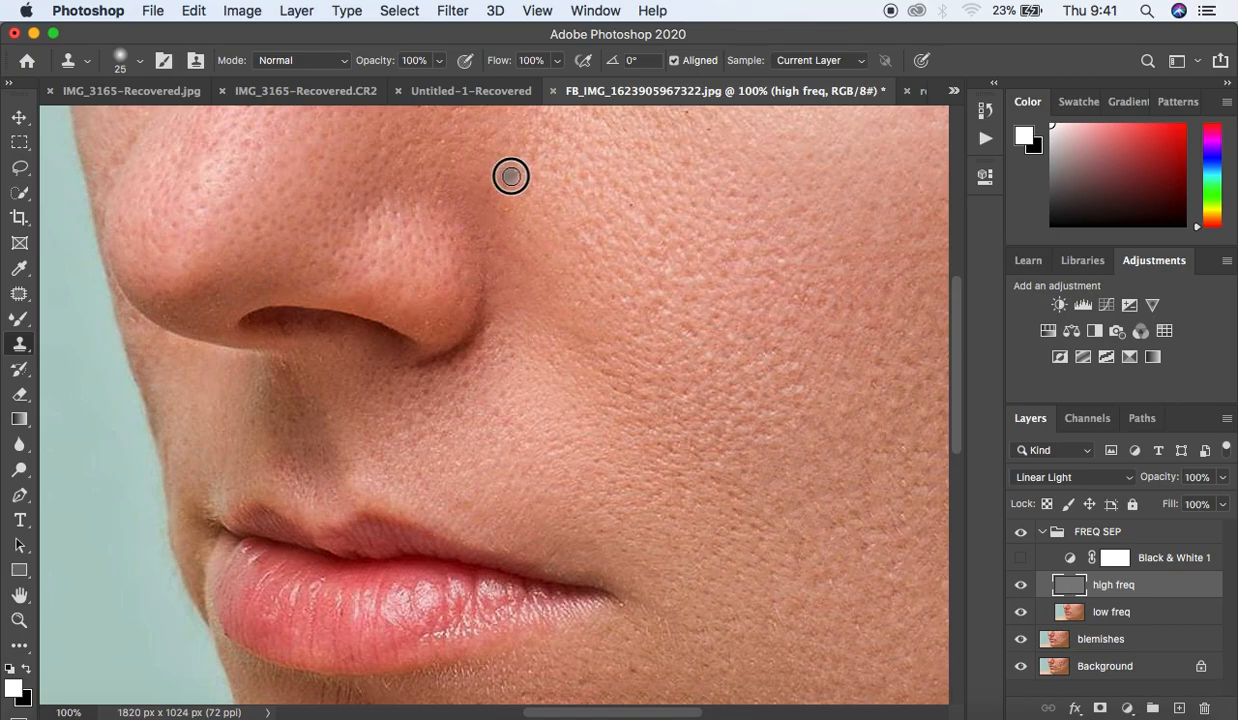
# Step: Clone nearby texture over the small spots on the cheek above the mouth corner
pyautogui.keyDown('alt'); pyautogui.click(523, 231); pyautogui.keyUp('alt')
pyautogui.click(581, 452)
pyautogui.keyDown('alt'); pyautogui.click(577, 463); pyautogui.keyUp('alt')
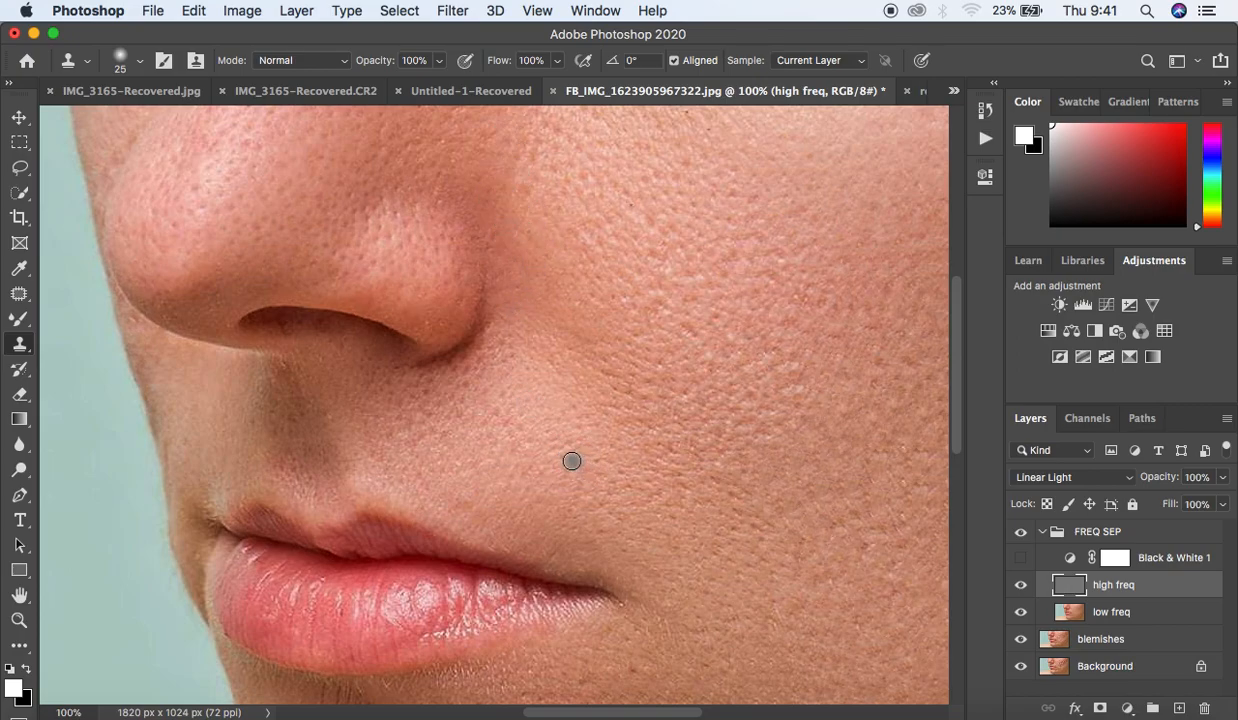
# Step: Clone clean texture along the face outline under the nose tip and beside the far corner of the lips
pyautogui.keyDown('alt'); pyautogui.click(157, 354); pyautogui.keyUp('alt')
pyautogui.click(136, 324)
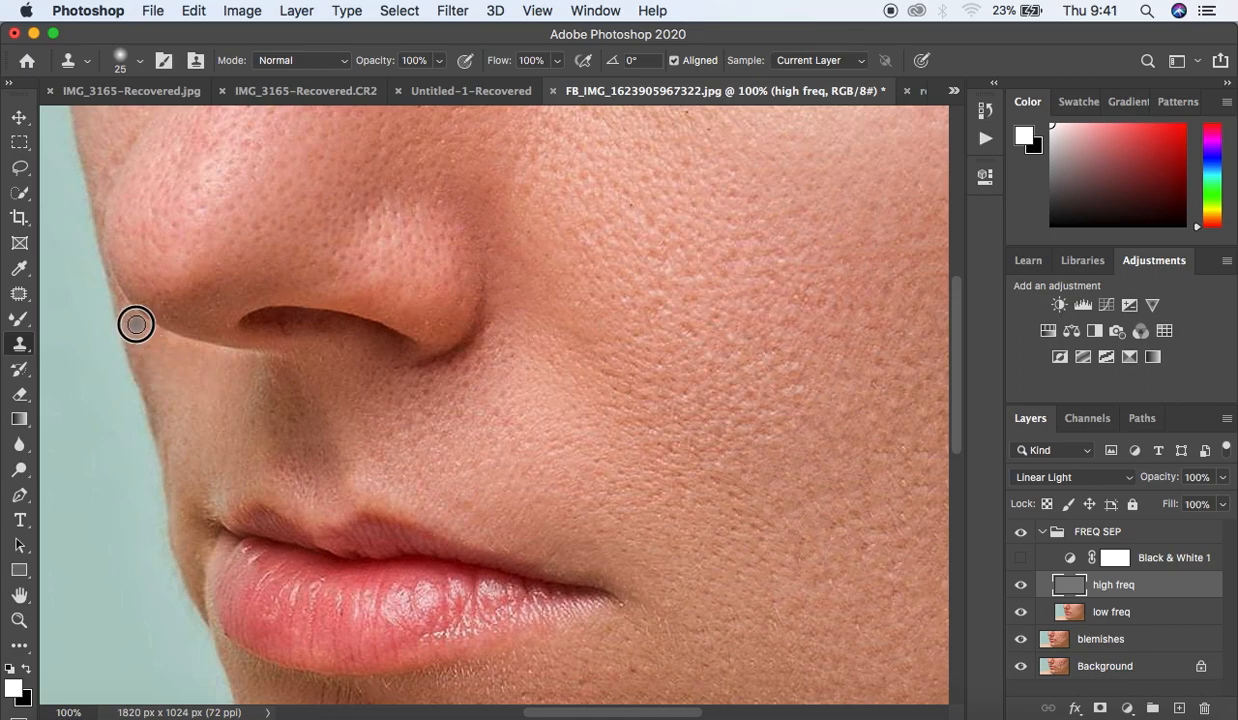
pyautogui.moveTo(205, 506); pyautogui.dragTo(197, 498)
pyautogui.click(198, 528)
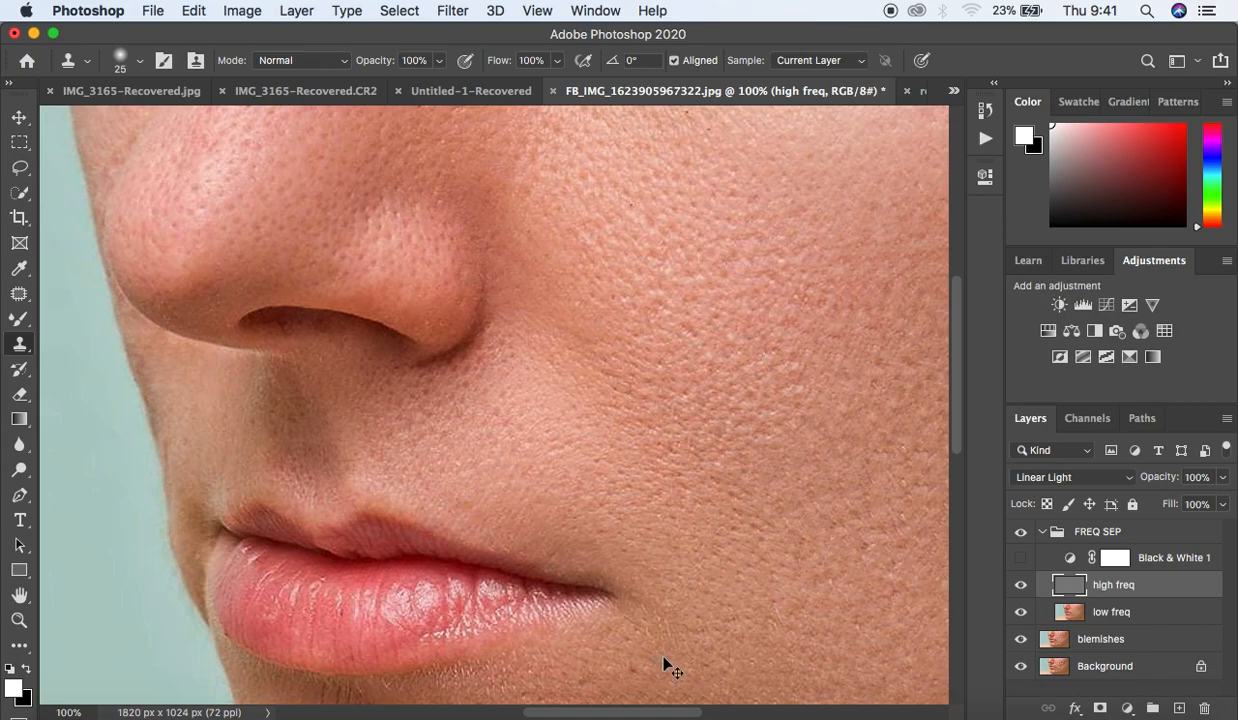
# Step: Clone smoother texture over the bumps on the lower jaw beside the chin with the Clone Stamp at size 35
pyautogui.press('super+minus')
pyautogui.press('super+minus')
pyautogui.press('super+plus')
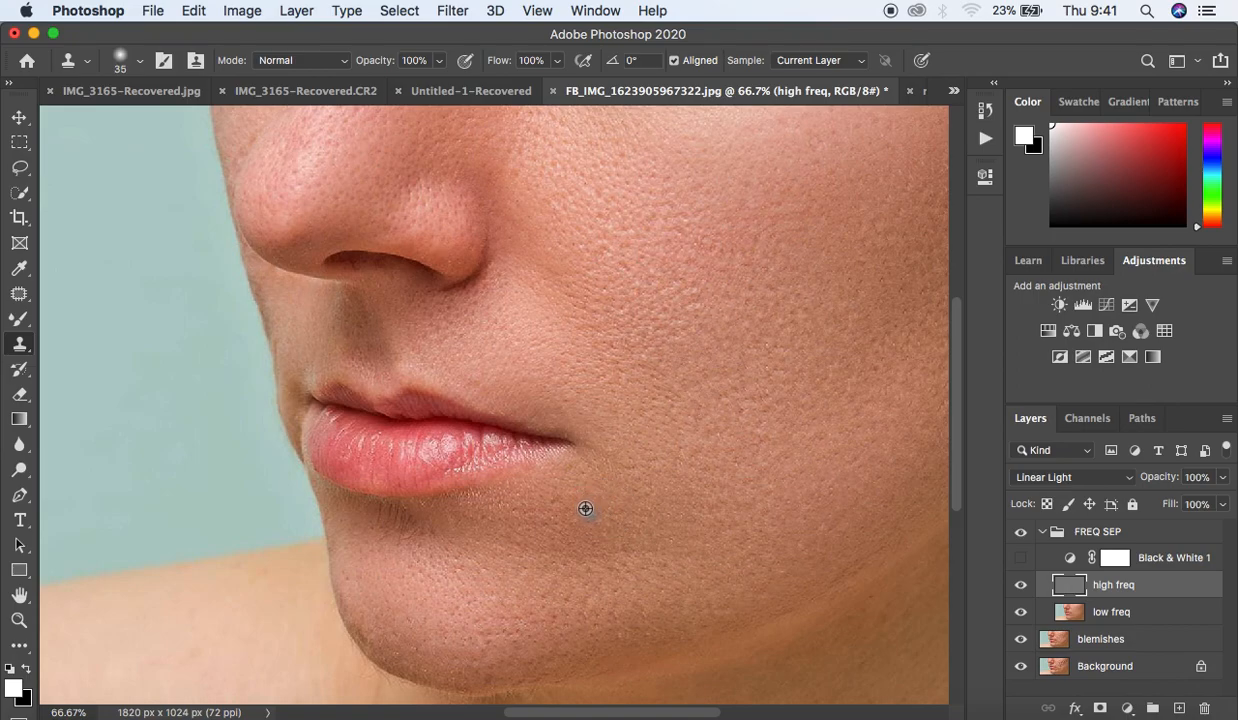
pyautogui.keyDown('alt'); pyautogui.click(619, 638); pyautogui.keyUp('alt')
pyautogui.click(680, 618)
pyautogui.keyDown('alt'); pyautogui.click(667, 616); pyautogui.keyUp('alt')
pyautogui.click(649, 614)
pyautogui.keyDown('alt'); pyautogui.click(645, 615); pyautogui.keyUp('alt')
# Step: Clone out the rough pores on the side of the chin below the mouth corner
pyautogui.keyDown('alt'); pyautogui.click(619, 597); pyautogui.keyUp('alt')
pyautogui.click(649, 592)
pyautogui.keyDown('alt'); pyautogui.click(629, 576); pyautogui.keyUp('alt')
pyautogui.click(613, 573)
pyautogui.click(649, 561)
# Step: Clone clean skin texture over the bumps on the front of the chin and along its lower edge
pyautogui.keyDown('alt'); pyautogui.click(438, 558); pyautogui.keyUp('alt')
pyautogui.keyDown('alt'); pyautogui.click(447, 541); pyautogui.keyUp('alt')
pyautogui.keyDown('alt'); pyautogui.click(677, 629); pyautogui.keyUp('alt')
pyautogui.keyDown('alt'); pyautogui.click(649, 634); pyautogui.keyUp('alt')
pyautogui.press('super+minus')
pyautogui.press('super+minus')
pyautogui.press('super+plus')
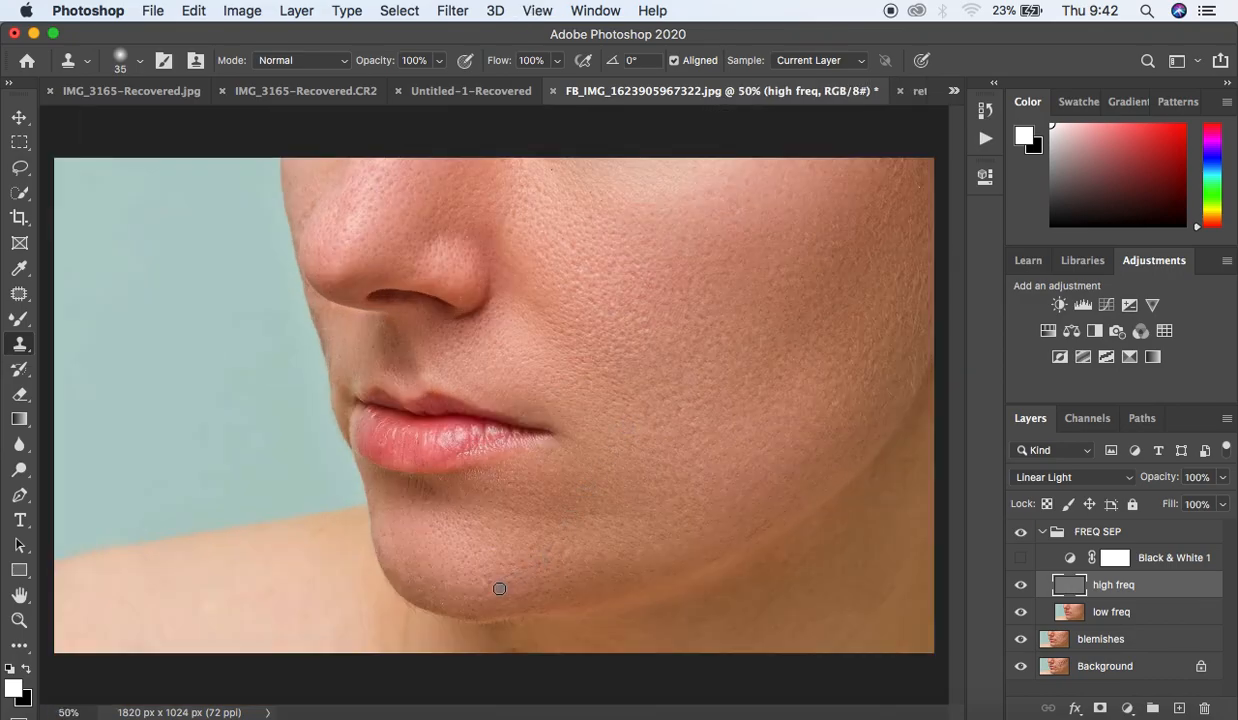
pyautogui.keyDown('alt'); pyautogui.click(499, 589); pyautogui.keyUp('alt')
pyautogui.keyDown('alt'); pyautogui.click(465, 608); pyautogui.keyUp('alt')
pyautogui.click(467, 605)
# Step: Clone smoother texture over the scarred lower cheek between the mouth corner and the jaw
pyautogui.keyDown('alt'); pyautogui.click(710, 452); pyautogui.keyUp('alt')
pyautogui.click(702, 436)
pyautogui.keyDown('alt'); pyautogui.click(722, 461); pyautogui.keyUp('alt')
pyautogui.click(697, 451)
pyautogui.keyDown('alt'); pyautogui.click(721, 437); pyautogui.keyUp('alt')
pyautogui.click(694, 431)
pyautogui.keyDown('alt'); pyautogui.click(717, 418); pyautogui.keyUp('alt')
# Step: Clone even texture over the acne scars on the cheek level with and just above the lips
pyautogui.click(702, 414)
pyautogui.keyDown('alt'); pyautogui.click(710, 428); pyautogui.keyUp('alt')
pyautogui.click(693, 418)
pyautogui.keyDown('alt'); pyautogui.click(707, 456); pyautogui.keyUp('alt')
pyautogui.click(686, 392)
pyautogui.keyDown('alt'); pyautogui.click(699, 438); pyautogui.keyUp('alt')
pyautogui.click(673, 415)
pyautogui.click(666, 405)
pyautogui.keyDown('alt'); pyautogui.click(710, 412); pyautogui.keyUp('alt')
pyautogui.click(689, 398)
pyautogui.keyDown('alt'); pyautogui.click(688, 402); pyautogui.keyUp('alt')
pyautogui.click(697, 416)
pyautogui.keyDown('alt'); pyautogui.click(689, 402); pyautogui.keyUp('alt')
pyautogui.click(669, 398)
# Step: Clone smoother texture over the uneven pores on the cheek nearer the mouth corner
pyautogui.click(671, 422)
pyautogui.click(675, 440)
pyautogui.click(659, 423)
pyautogui.keyDown('alt'); pyautogui.click(674, 417); pyautogui.keyUp('alt')
pyautogui.click(634, 401)
pyautogui.keyDown('alt'); pyautogui.click(671, 422); pyautogui.keyUp('alt')
pyautogui.click(653, 410)
pyautogui.click(639, 406)
# Step: Clone clean texture over the marks on the outer cheek above the jaw and near the ear
pyautogui.keyDown('alt'); pyautogui.click(804, 406); pyautogui.keyUp('alt')
pyautogui.keyDown('alt'); pyautogui.click(818, 424); pyautogui.keyUp('alt')
pyautogui.click(832, 406)
pyautogui.keyDown('alt'); pyautogui.click(833, 382); pyautogui.keyUp('alt')
pyautogui.keyDown('alt'); pyautogui.click(921, 253); pyautogui.keyUp('alt')
pyautogui.click(913, 223)
pyautogui.keyDown('alt'); pyautogui.click(890, 238); pyautogui.keyUp('alt')
# Step: Clone smooth texture over the scars on the outer lower cheek above the jawline with the Clone Stamp at size 45
pyautogui.press('[')
pyautogui.keyDown('alt'); pyautogui.click(828, 341); pyautogui.keyUp('alt')
pyautogui.click(801, 376)
pyautogui.click(779, 375)
pyautogui.keyDown('alt'); pyautogui.click(801, 367); pyautogui.keyUp('alt')
pyautogui.click(788, 356)
pyautogui.click(791, 373)
# Step: Clone outer-cheek texture over the bumps and scars on the middle and upper cheek
pyautogui.keyDown('alt'); pyautogui.click(862, 287); pyautogui.keyUp('alt')
pyautogui.click(769, 320)
pyautogui.click(769, 299)
pyautogui.click(763, 290)
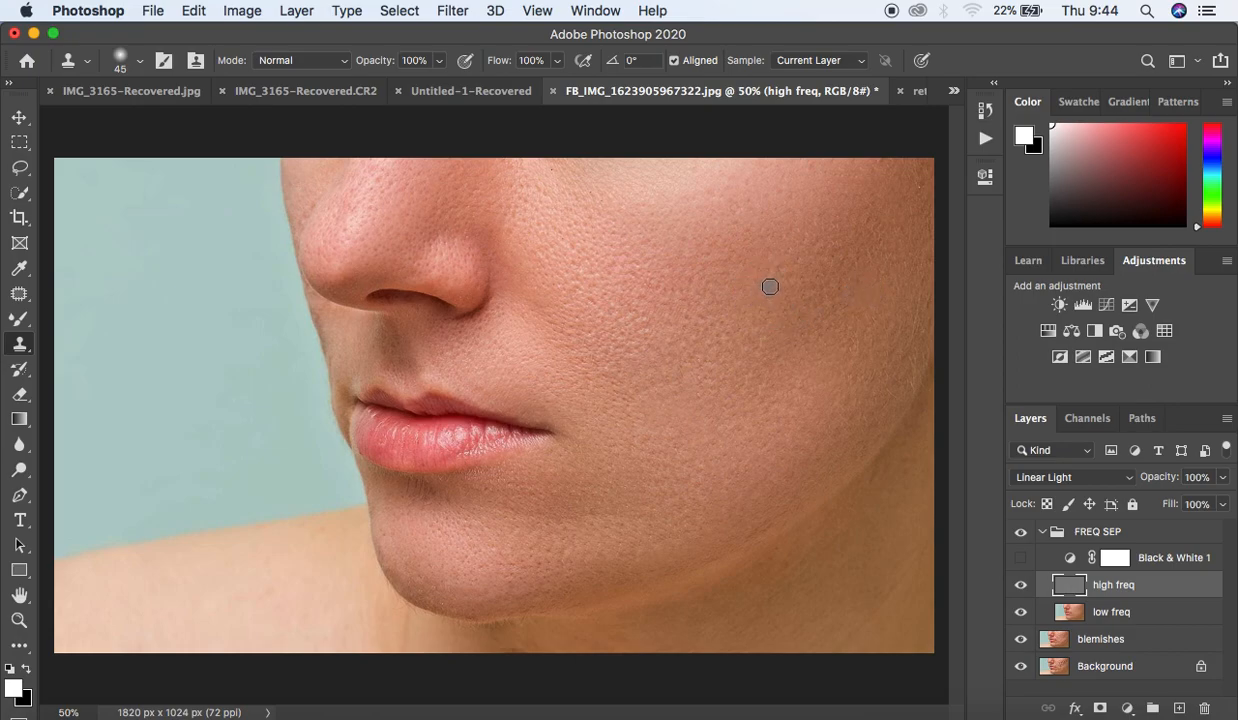
pyautogui.click(779, 270)
pyautogui.keyDown('alt'); pyautogui.click(792, 265); pyautogui.keyUp('alt')
pyautogui.click(787, 291)
pyautogui.click(655, 279)
pyautogui.keyDown('alt'); pyautogui.click(740, 277); pyautogui.keyUp('alt')
# Step: Clone nearby skin texture over the rough spots along the jawline up toward the ear
pyautogui.click(843, 402)
pyautogui.click(880, 377)
pyautogui.keyDown('alt'); pyautogui.click(884, 402); pyautogui.keyUp('alt')
pyautogui.click(888, 392)
pyautogui.moveTo(888, 392)
pyautogui.mouseDown()
pyautogui.moveTo(906, 379)
pyautogui.moveTo(911, 345)
pyautogui.mouseUp()
pyautogui.keyDown('alt'); pyautogui.click(890, 387); pyautogui.keyUp('alt')
pyautogui.keyDown('alt'); pyautogui.click(893, 372); pyautogui.keyUp('alt')
pyautogui.click(899, 336)
pyautogui.keyDown('alt'); pyautogui.click(892, 354); pyautogui.keyUp('alt')
pyautogui.click(890, 343)
# Step: Clone over a spot on the upper outer cheek and the coarse pores on the cheek beside the nostril
pyautogui.keyDown('alt'); pyautogui.click(863, 271); pyautogui.keyUp('alt')
pyautogui.click(857, 261)
pyautogui.keyDown('alt'); pyautogui.click(511, 249); pyautogui.keyUp('alt')
pyautogui.click(609, 290)
# Step: Clone smoother texture over the remaining bumps on the middle cheek, working toward the mouth
pyautogui.click(705, 384)
pyautogui.keyDown('alt'); pyautogui.click(718, 378); pyautogui.keyUp('alt')
pyautogui.click(701, 365)
pyautogui.keyDown('alt'); pyautogui.click(687, 395); pyautogui.keyUp('alt')
pyautogui.click(667, 384)
pyautogui.keyDown('alt'); pyautogui.click(661, 407); pyautogui.keyUp('alt')
pyautogui.click(649, 390)
# Step: Clone larger patches of clean texture over the mid cheek, the area beside the nose and the lower cheek
pyautogui.press('super+minus')
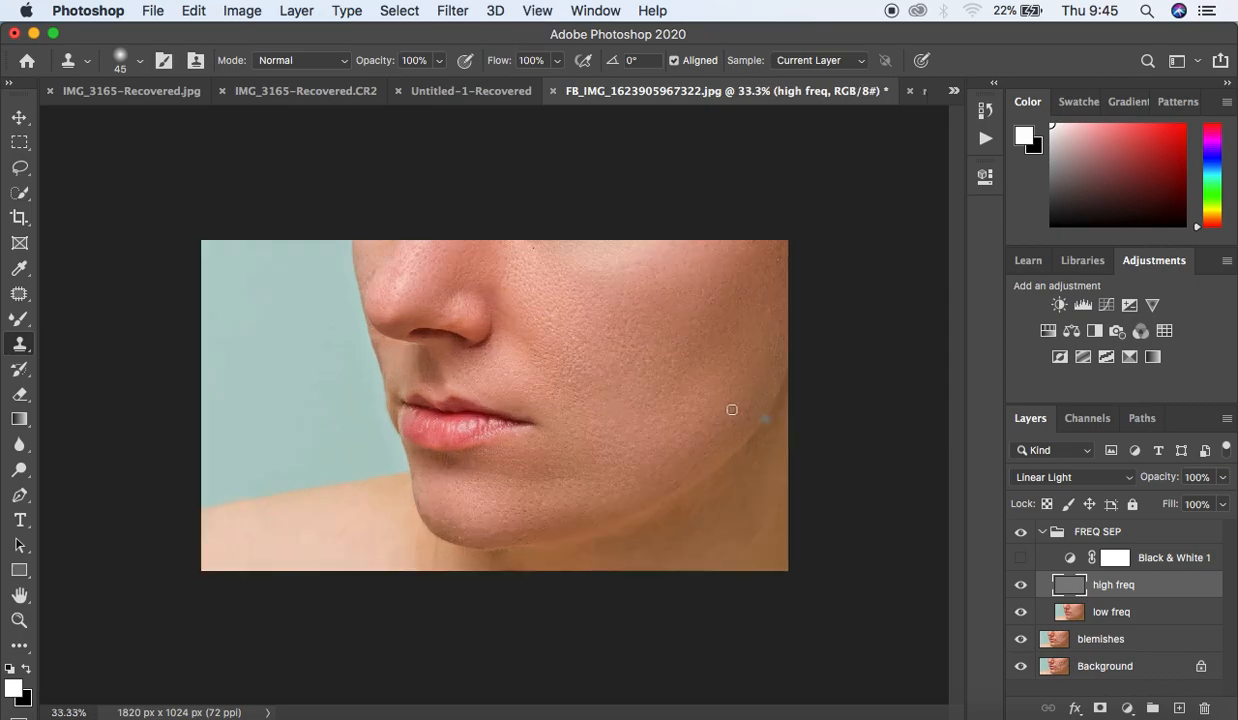
pyautogui.keyDown('alt'); pyautogui.click(686, 374); pyautogui.keyUp('alt')
pyautogui.click(672, 373)
pyautogui.keyDown('alt'); pyautogui.click(517, 293); pyautogui.keyUp('alt')
pyautogui.click(502, 273)
pyautogui.keyDown('alt'); pyautogui.click(632, 338); pyautogui.keyUp('alt')
pyautogui.click(668, 403)
# Step: Blend the texture across the central cheek with the Clone Stamp at size 60
pyautogui.keyDown('alt'); pyautogui.click(709, 315); pyautogui.keyUp('alt')
pyautogui.keyDown('alt'); pyautogui.click(699, 309); pyautogui.keyUp('alt')
pyautogui.keyDown('alt'); pyautogui.click(695, 323); pyautogui.keyUp('alt')
pyautogui.click(577, 345)
pyautogui.keyDown('alt'); pyautogui.click(598, 346); pyautogui.keyUp('alt')
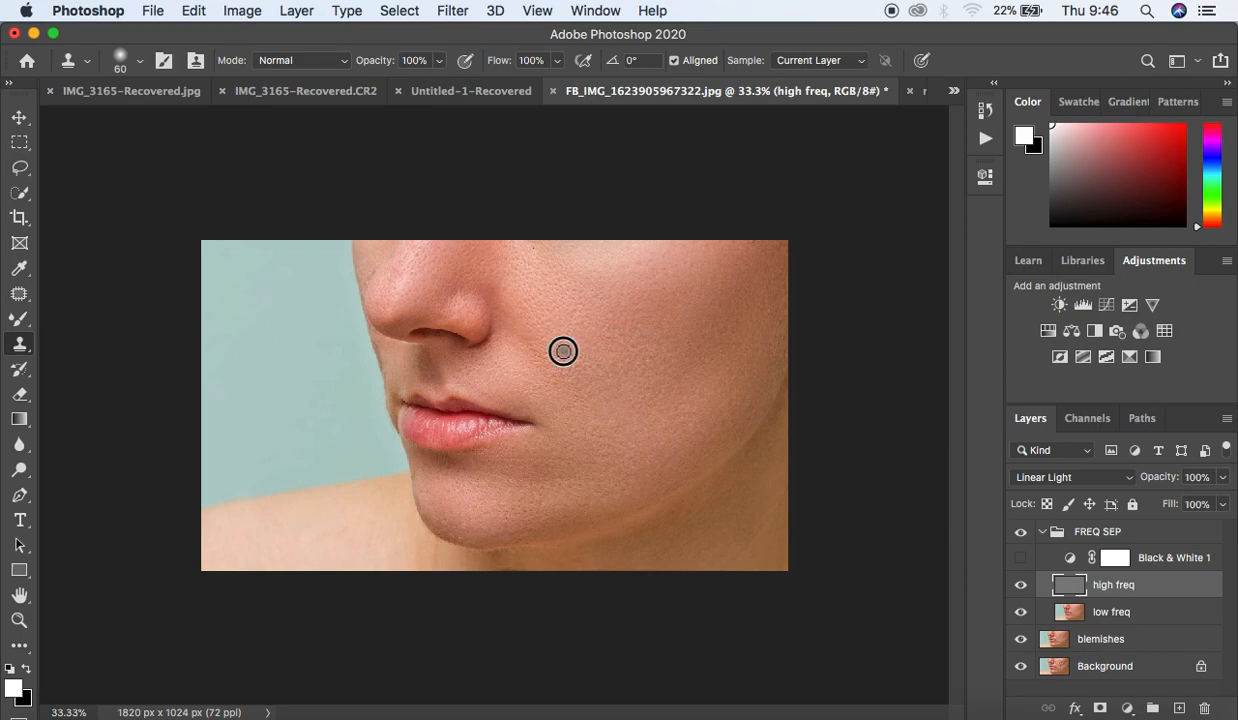
pyautogui.keyDown('alt'); pyautogui.click(649, 363); pyautogui.keyUp('alt')
pyautogui.click(669, 390)
pyautogui.keyDown('alt'); pyautogui.click(661, 354); pyautogui.keyUp('alt')
pyautogui.click(645, 351)
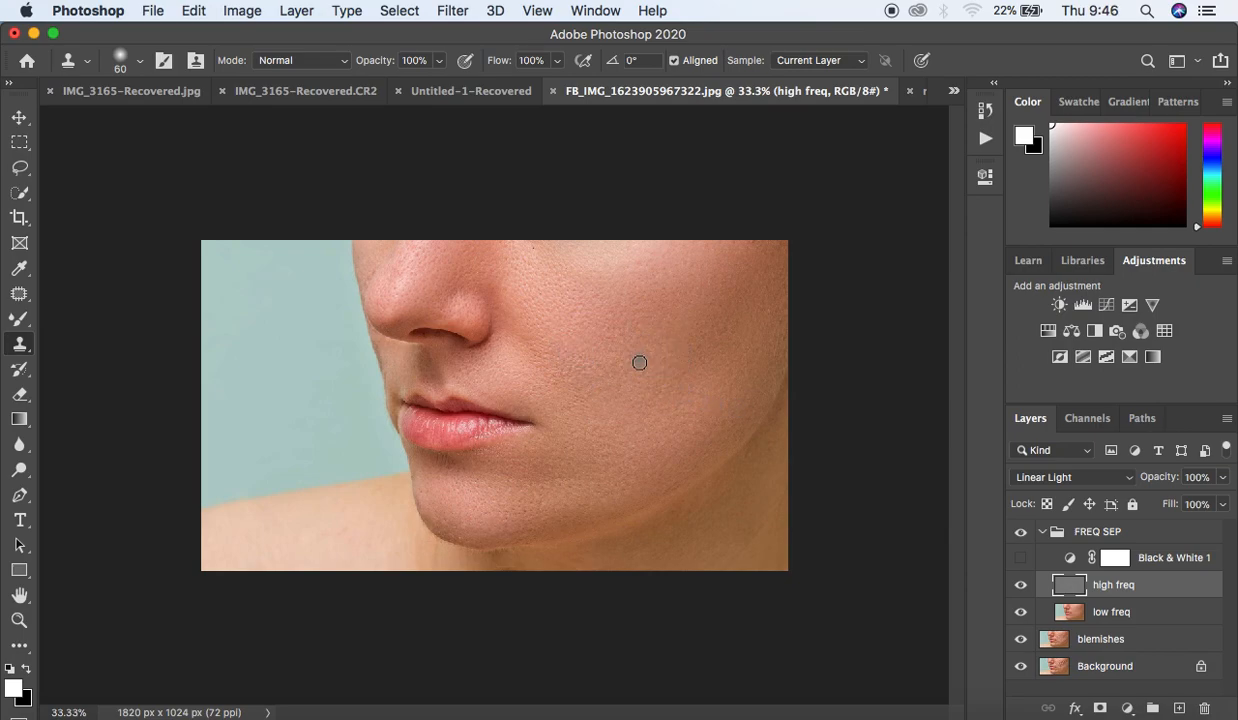
pyautogui.keyDown('alt'); pyautogui.click(645, 353); pyautogui.keyUp('alt')
# Step: Compare the portrait with and without the FREQ SEP group, and against the Background layer alone
pyautogui.click(1021, 532)
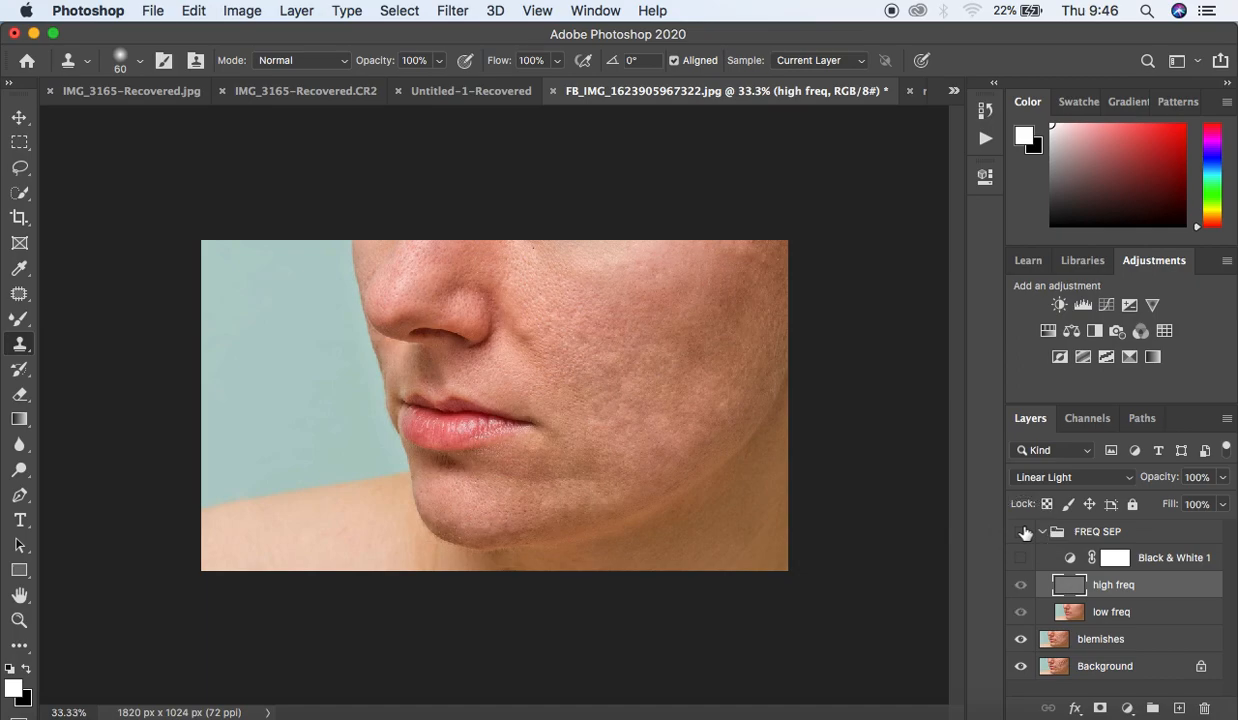
pyautogui.click(1021, 532)
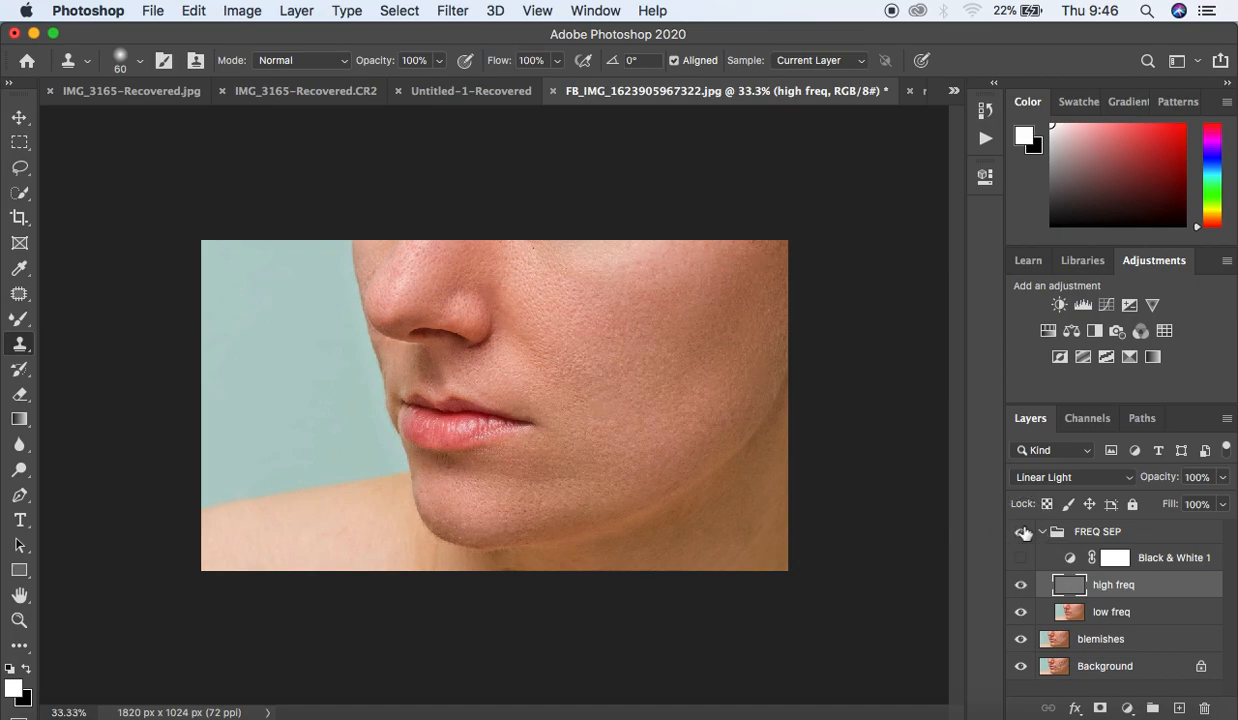
pyautogui.keyDown('alt'); pyautogui.click(1021, 668); pyautogui.keyUp('alt')
pyautogui.keyDown('alt'); pyautogui.click(1021, 668); pyautogui.keyUp('alt')
pyautogui.keyDown('alt'); pyautogui.click(1021, 668); pyautogui.keyUp('alt')
pyautogui.keyDown('alt'); pyautogui.click(1021, 668); pyautogui.keyUp('alt')
# Step: Delete the Black & White 1 adjustment layer and collapse the FREQ SEP group
pyautogui.click(1176, 561)
pyautogui.press('Delete')
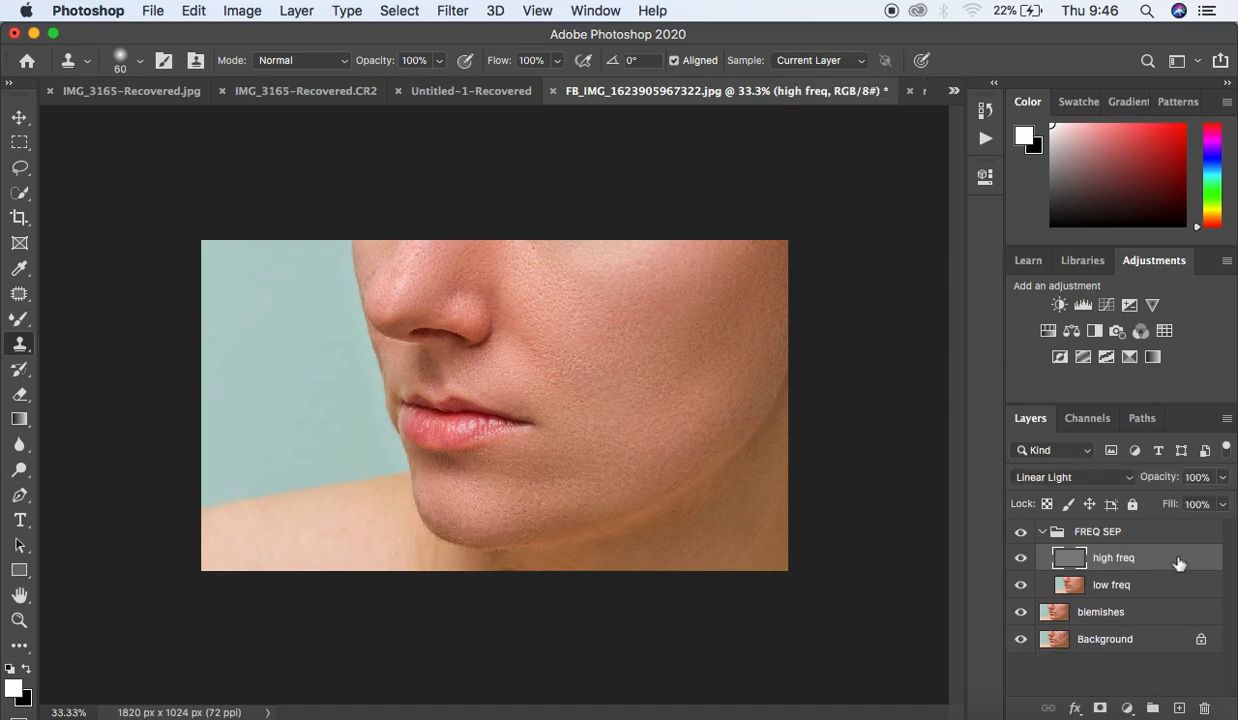
pyautogui.click(1043, 531)
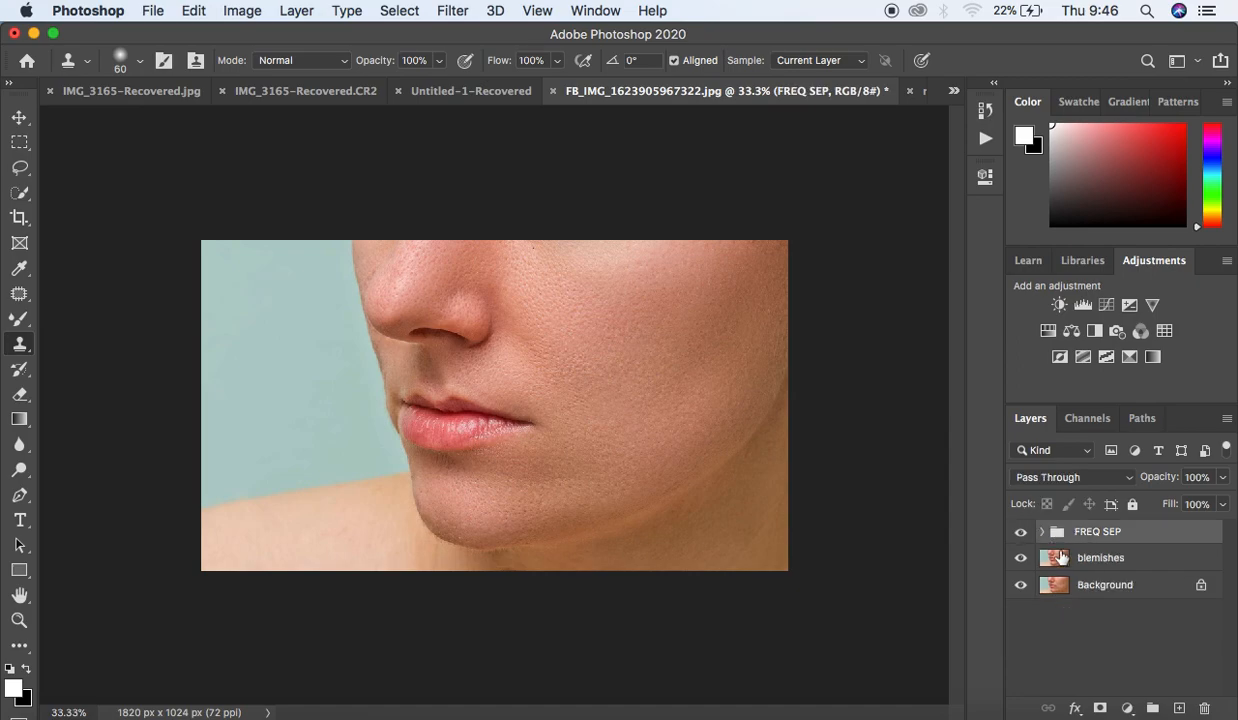
# Step: Add a Curves adjustment layer above the FREQ SEP group and pull its midtones down to darken the image
pyautogui.click(1129, 708)
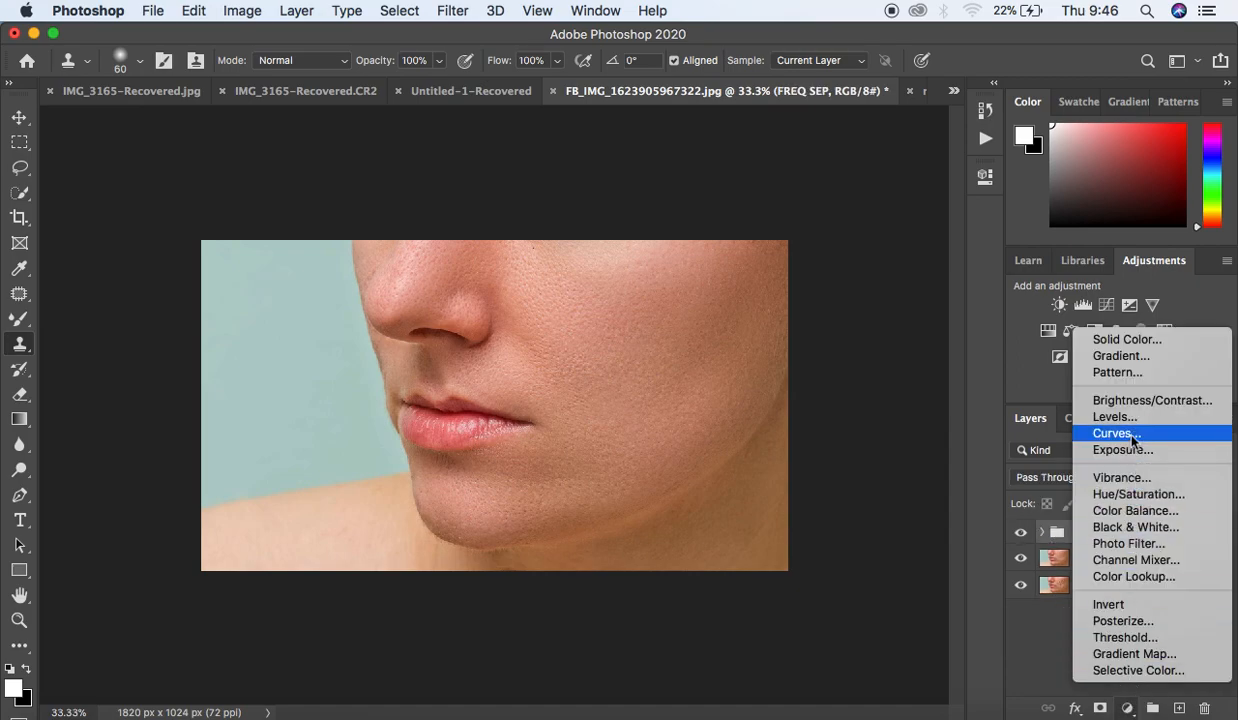
pyautogui.click(1132, 435)
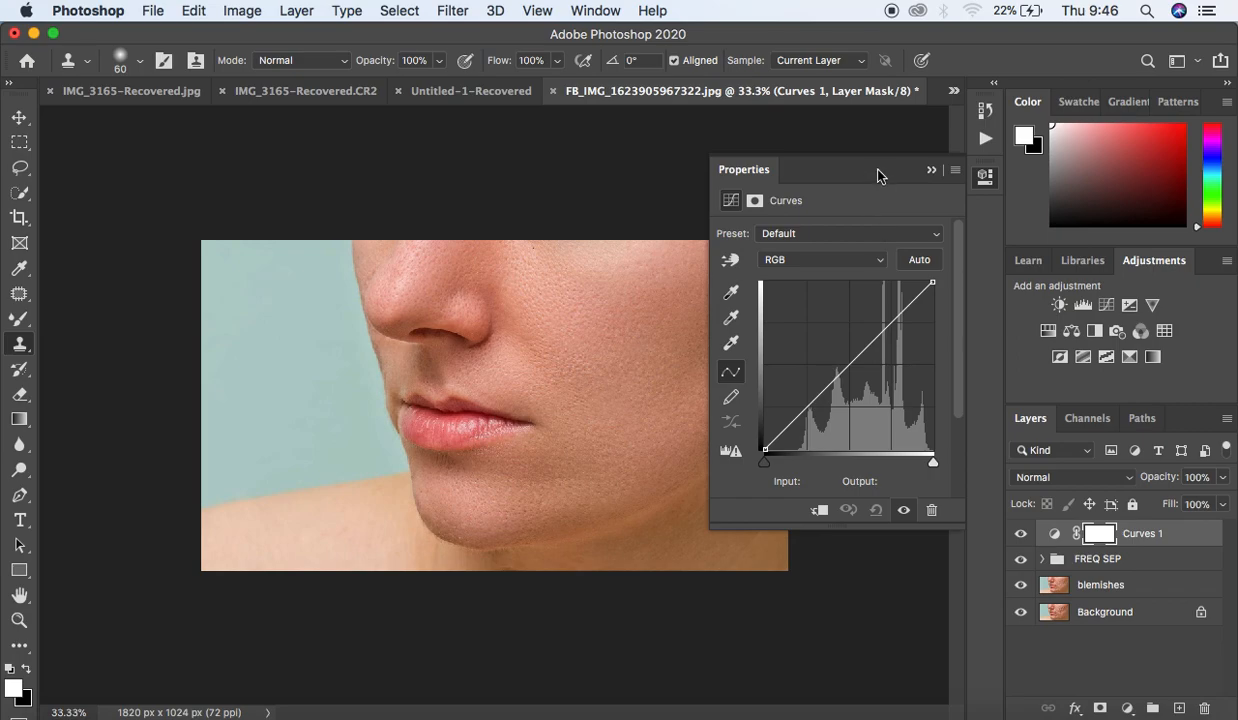
pyautogui.moveTo(848, 365); pyautogui.dragTo(858, 371)
pyautogui.click(931, 170)
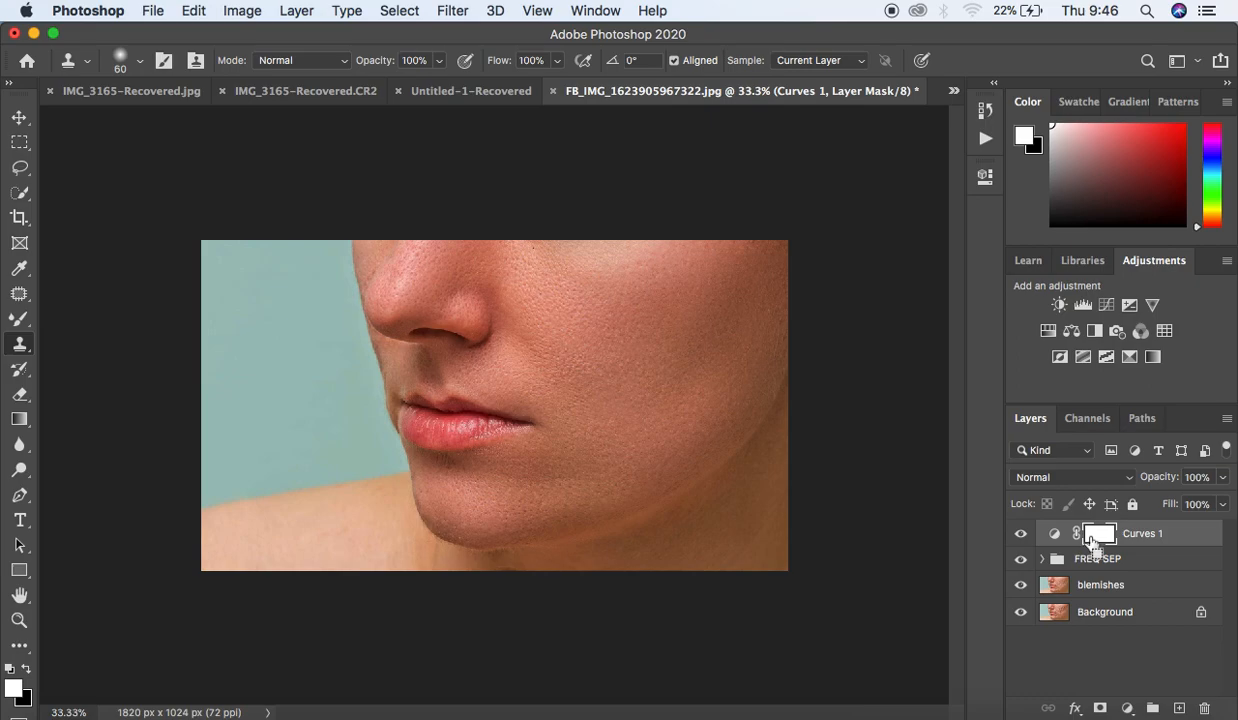
# Step: Invert the darkening Curves layer's mask to black and rename the layer "burn"
pyautogui.press('super+i')
pyautogui.doubleClick(1143, 534)
pyautogui.write('burn')
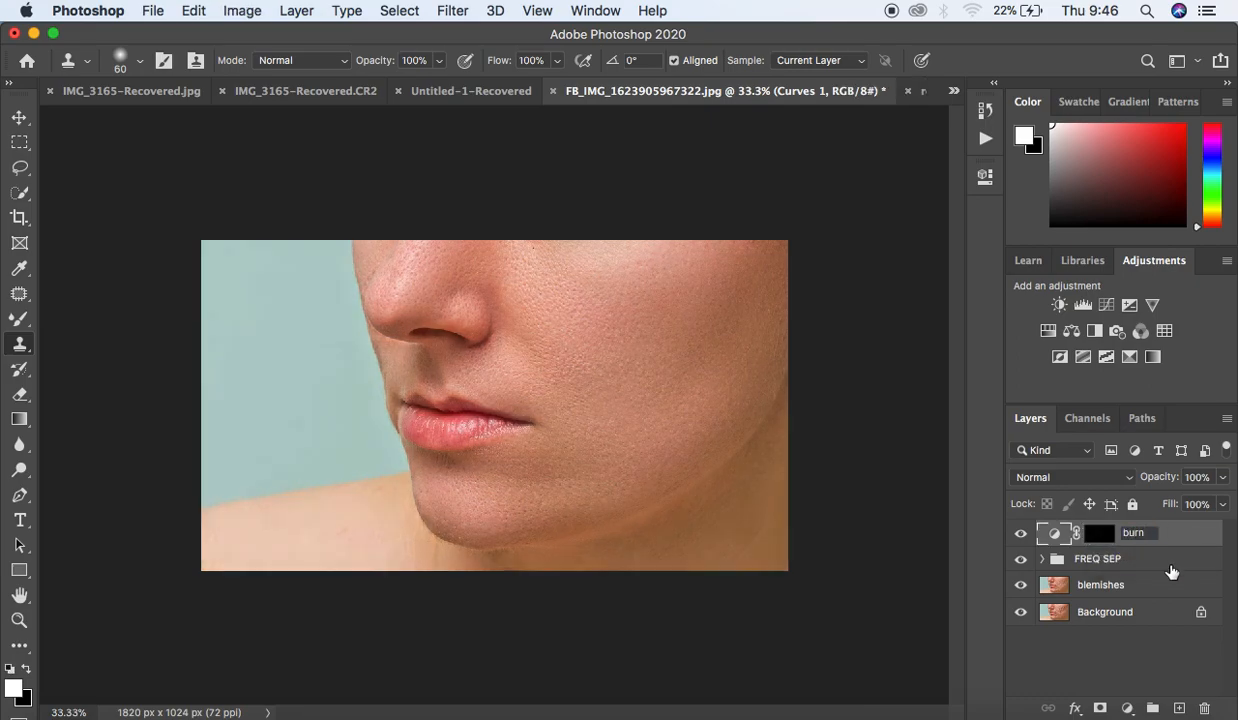
pyautogui.press('Return')
# Step: Add a second Curves adjustment layer above burn and brighten its midtones, input 119 to output 135
pyautogui.click(1127, 708)
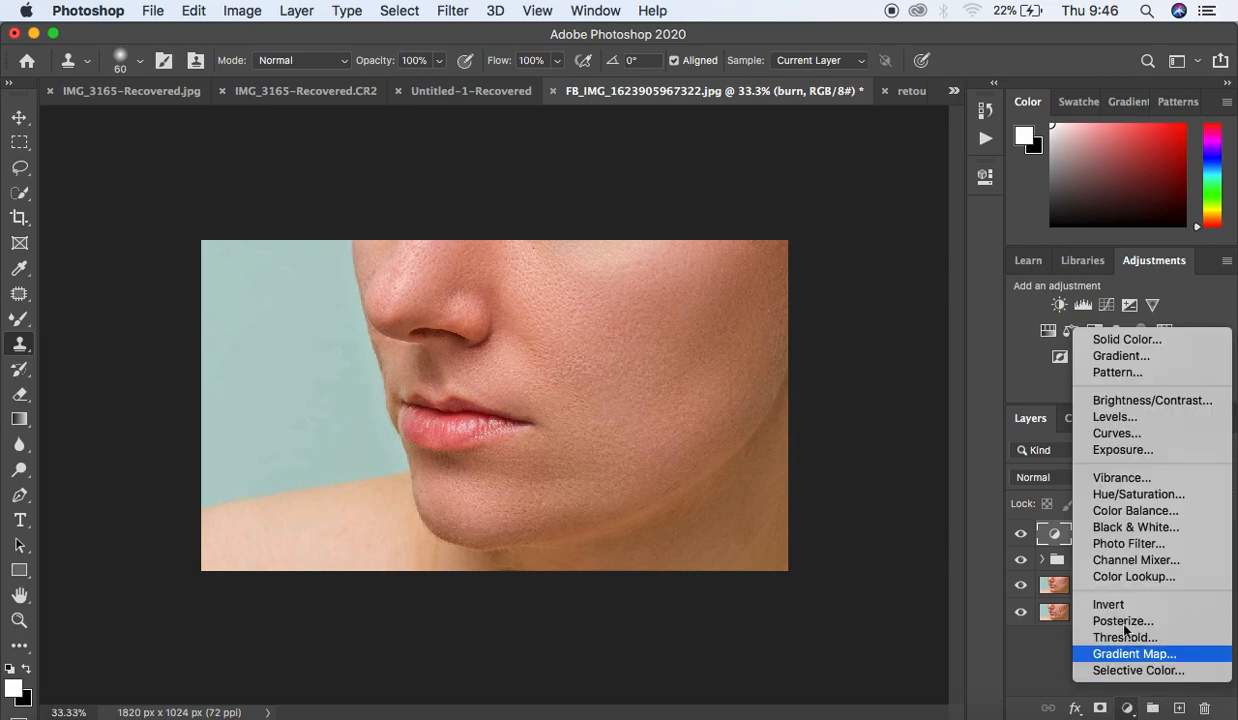
pyautogui.click(1122, 436)
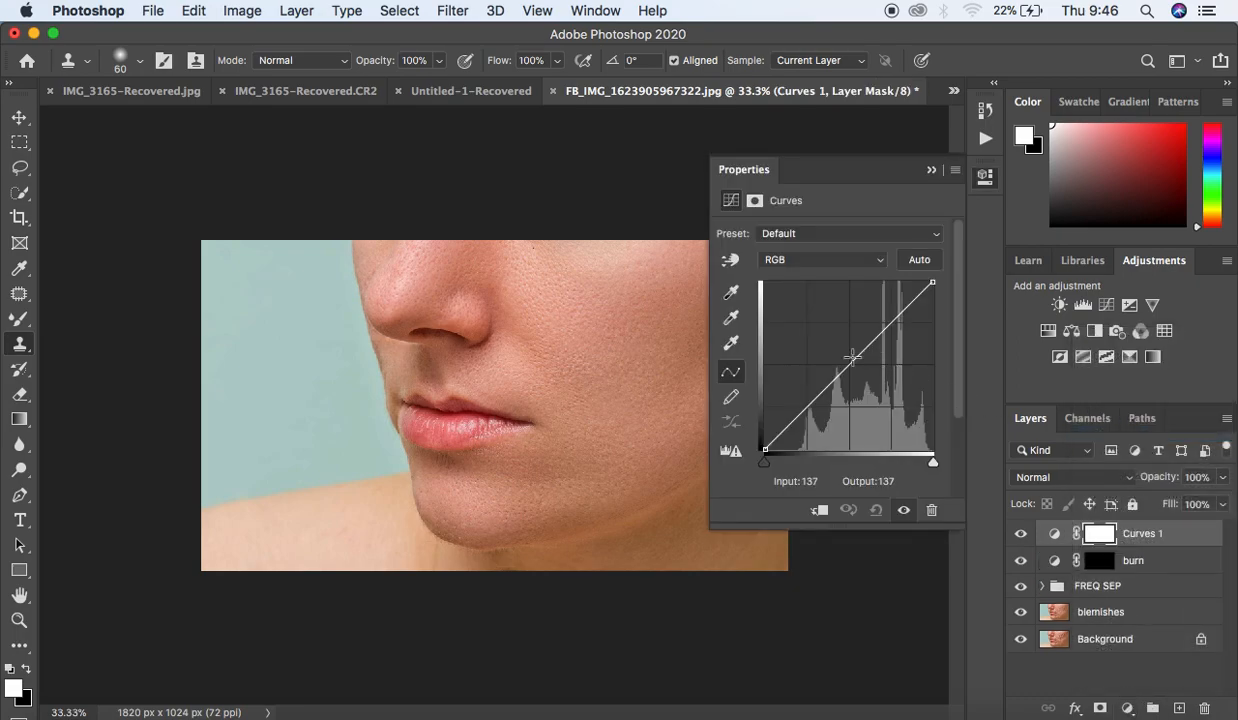
pyautogui.moveTo(848, 362); pyautogui.dragTo(844, 359)
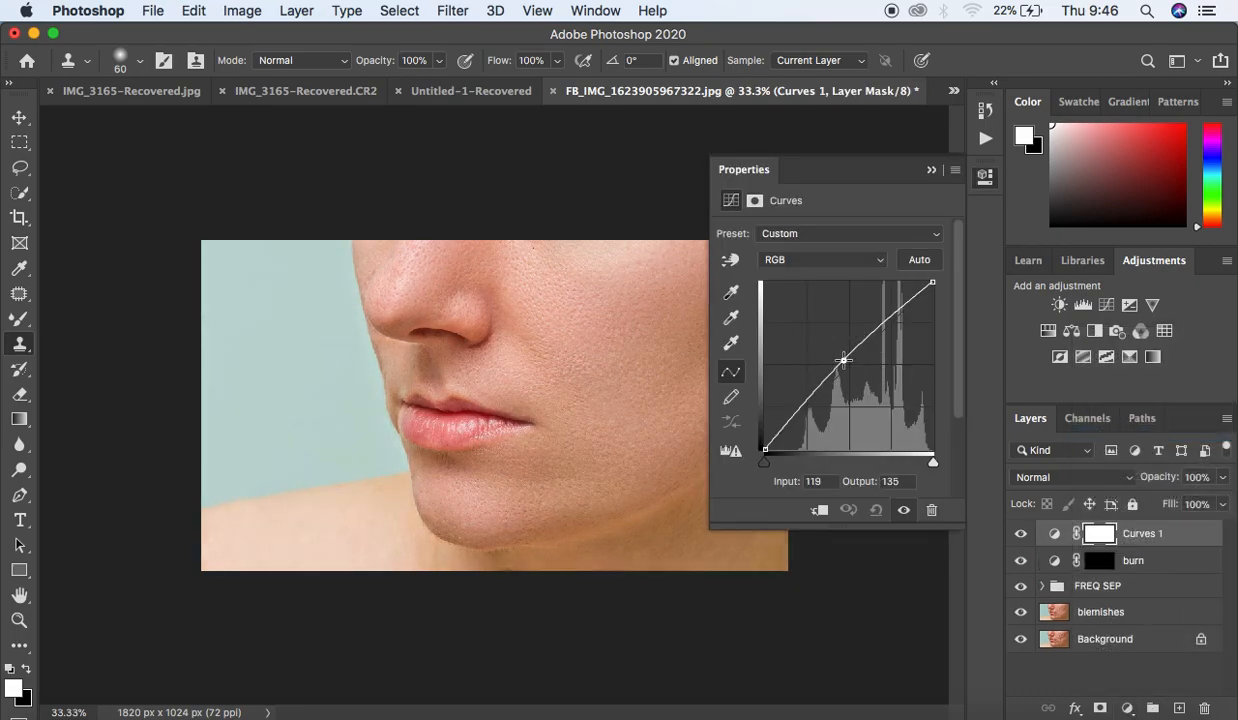
pyautogui.click(934, 171)
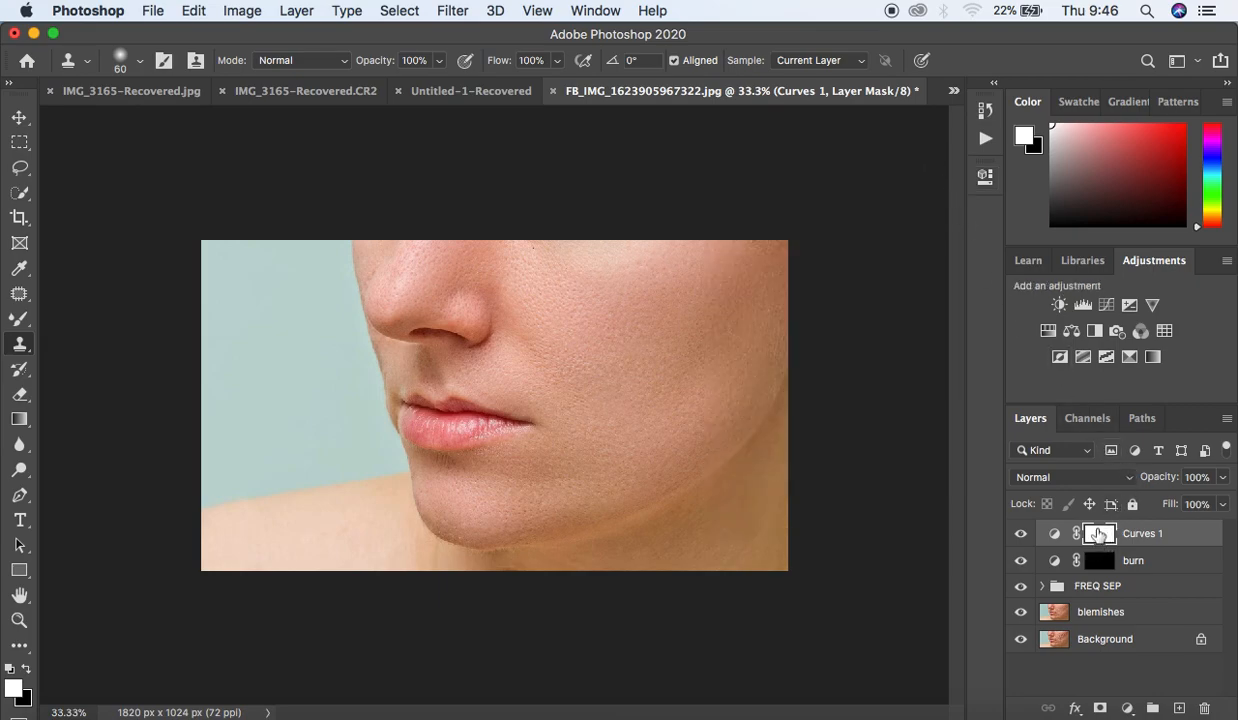
# Step: Invert the brightening Curves layer's mask to black and rename the layer "dodge"
pyautogui.press('super+i')
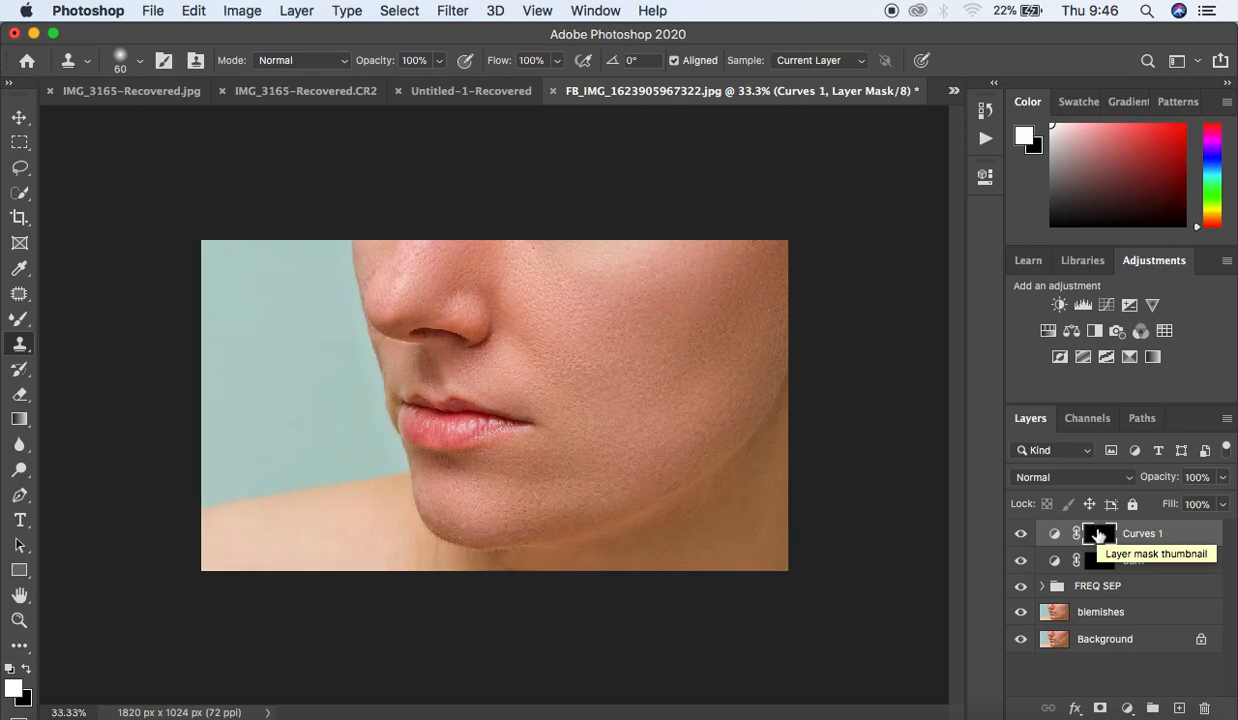
pyautogui.doubleClick(1140, 534)
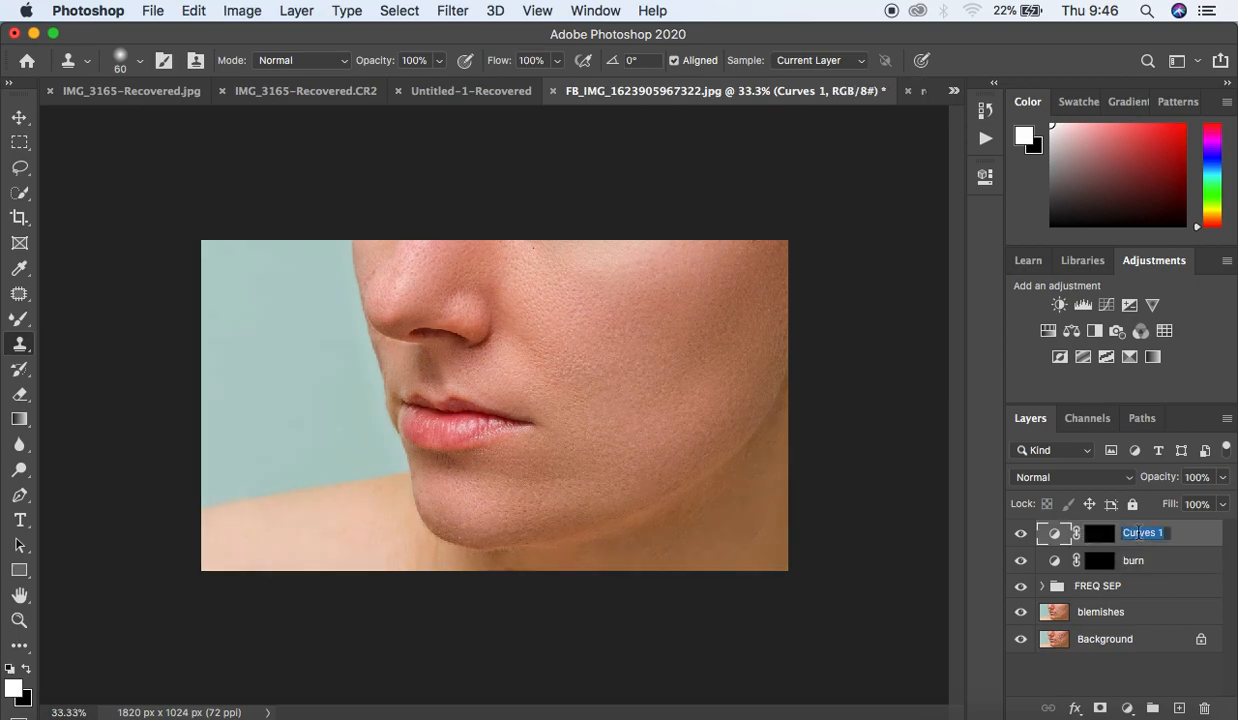
pyautogui.write('dod')
pyautogui.press('Return')
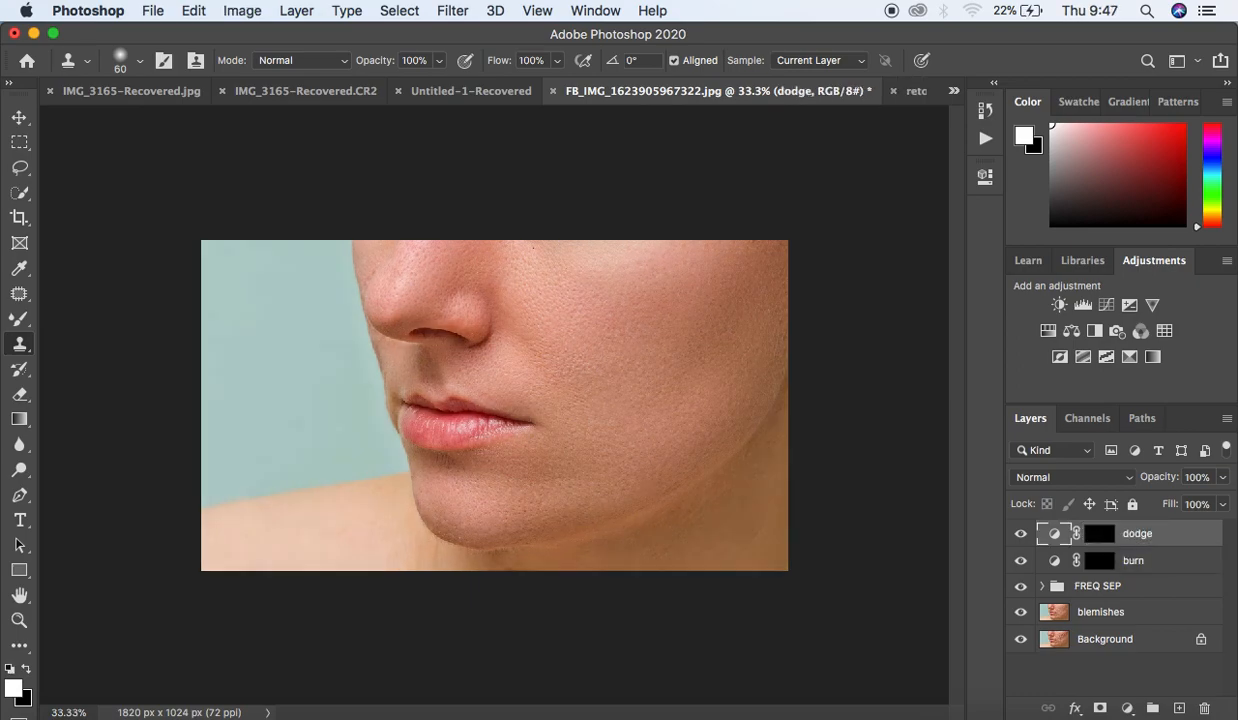
# Step: Group the dodge and burn layers and name the group "dnb"
pyautogui.keyDown('shift'); pyautogui.click(1181, 563); pyautogui.keyUp('shift')
pyautogui.press('super+g')
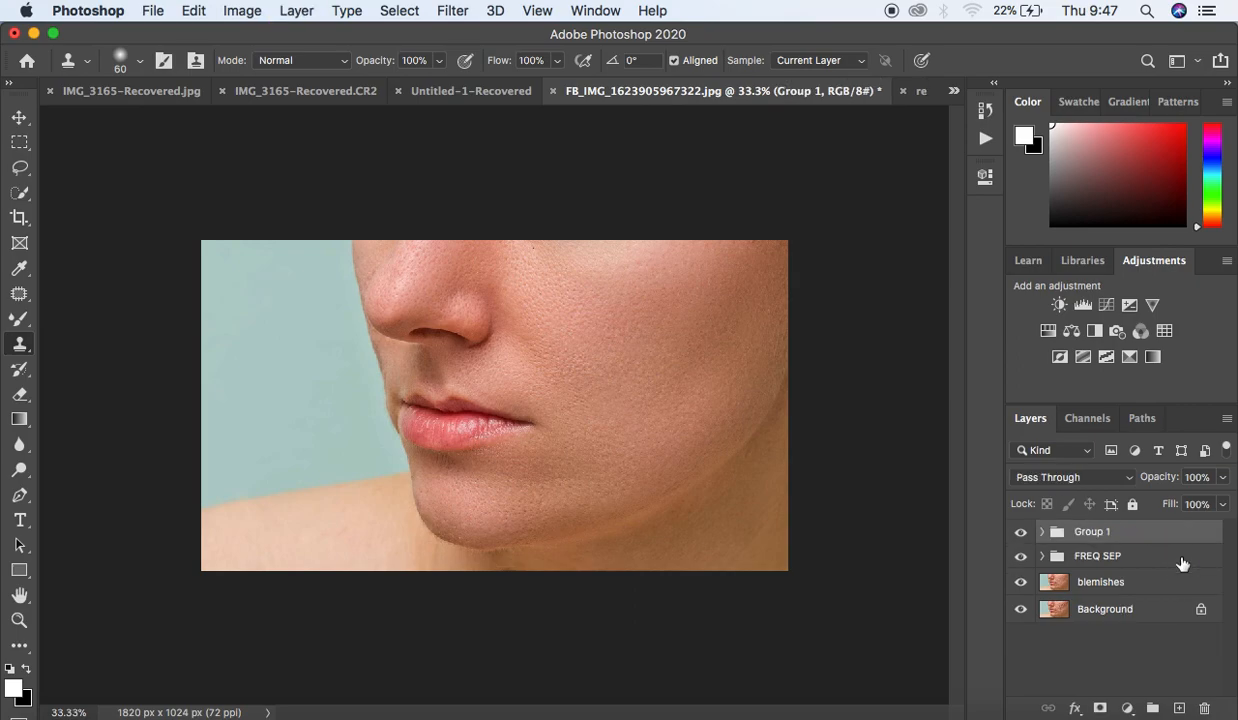
pyautogui.doubleClick(1089, 531)
pyautogui.write('dnb')
pyautogui.press('Return')
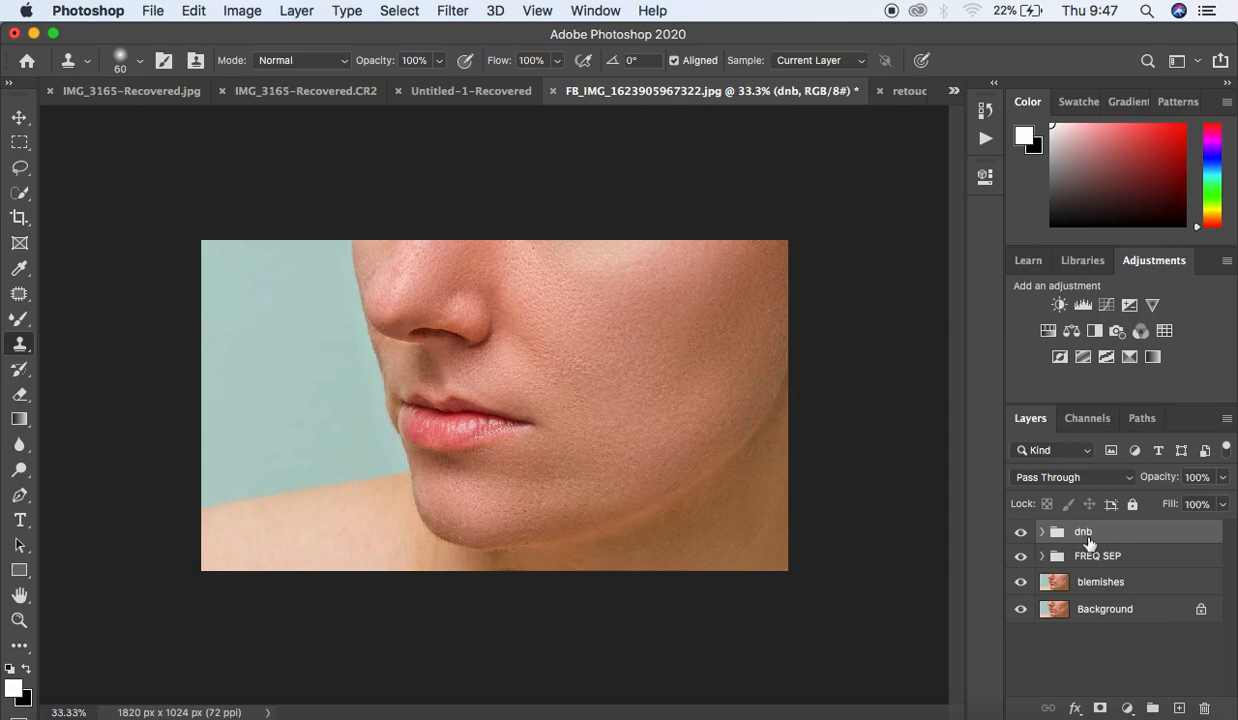
# Step: Expand the dnb group and hide the FREQ SEP group
pyautogui.click(1042, 532)
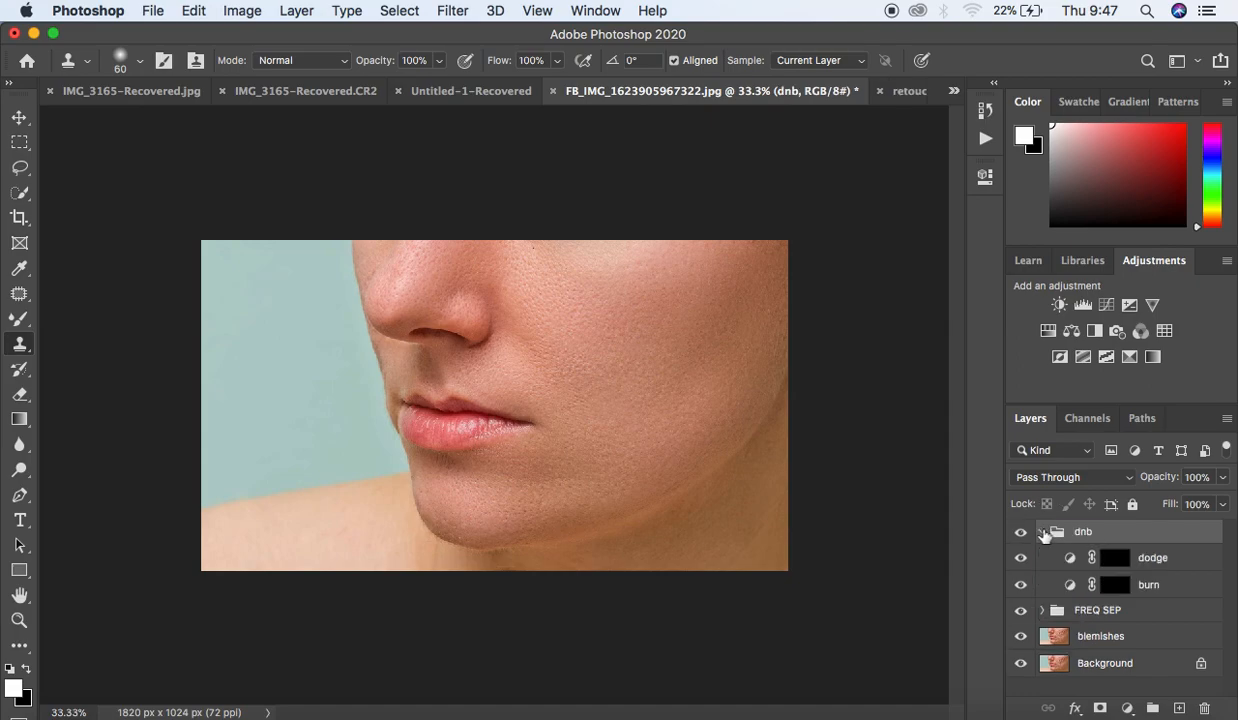
pyautogui.click(1021, 664)
pyautogui.click(1021, 612)
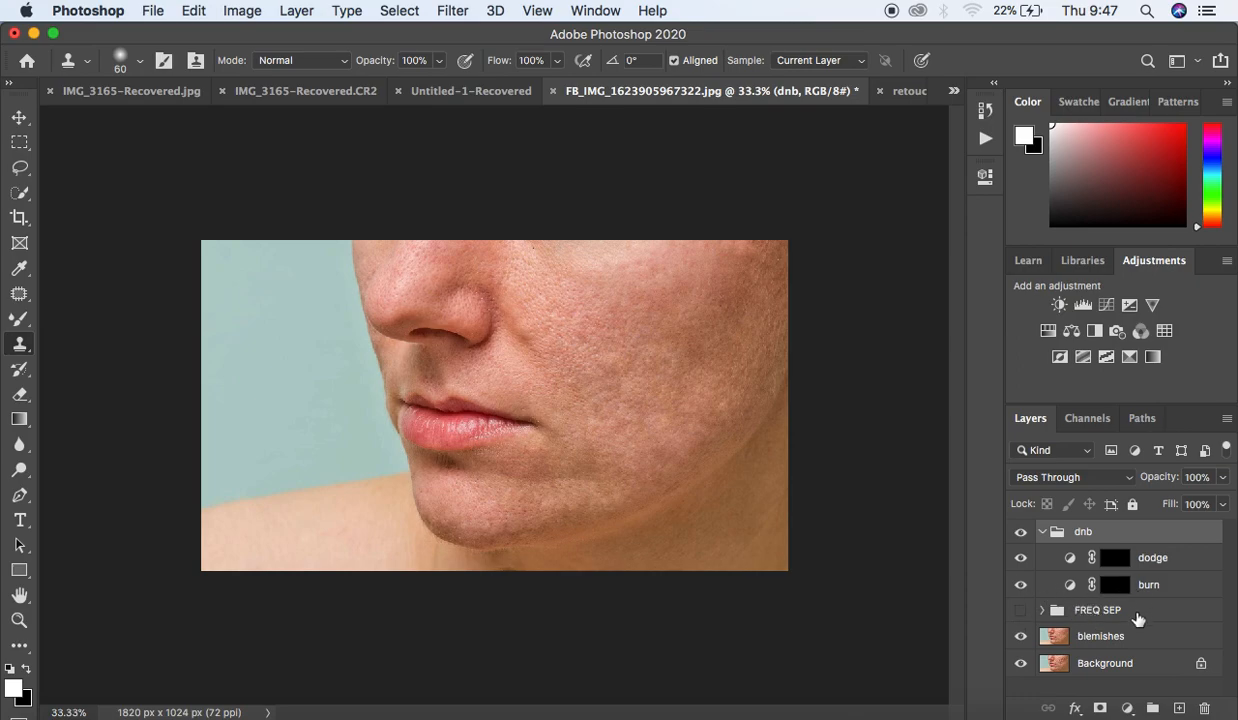
# Step: Switch to the regular Brush tool and lower its hardness for a softer edge
pyautogui.click(19, 322)
pyautogui.rightClick(19, 322)
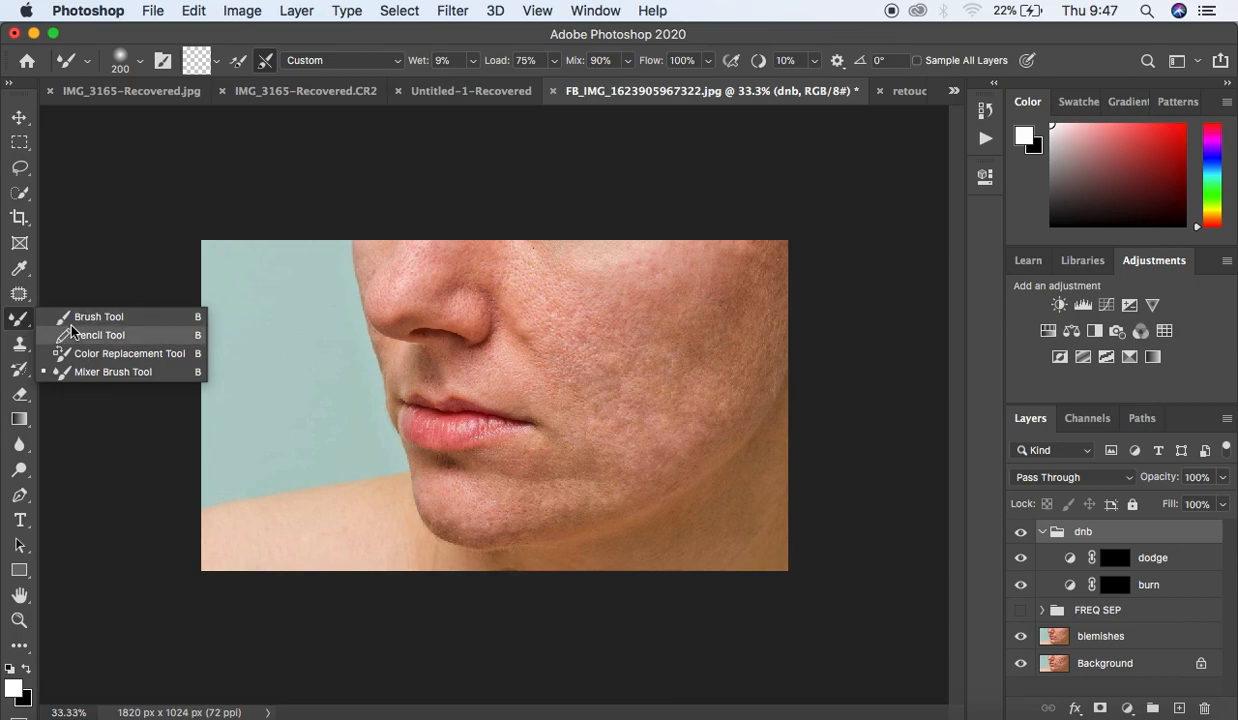
pyautogui.click(71, 331)
pyautogui.rightClick(19, 322)
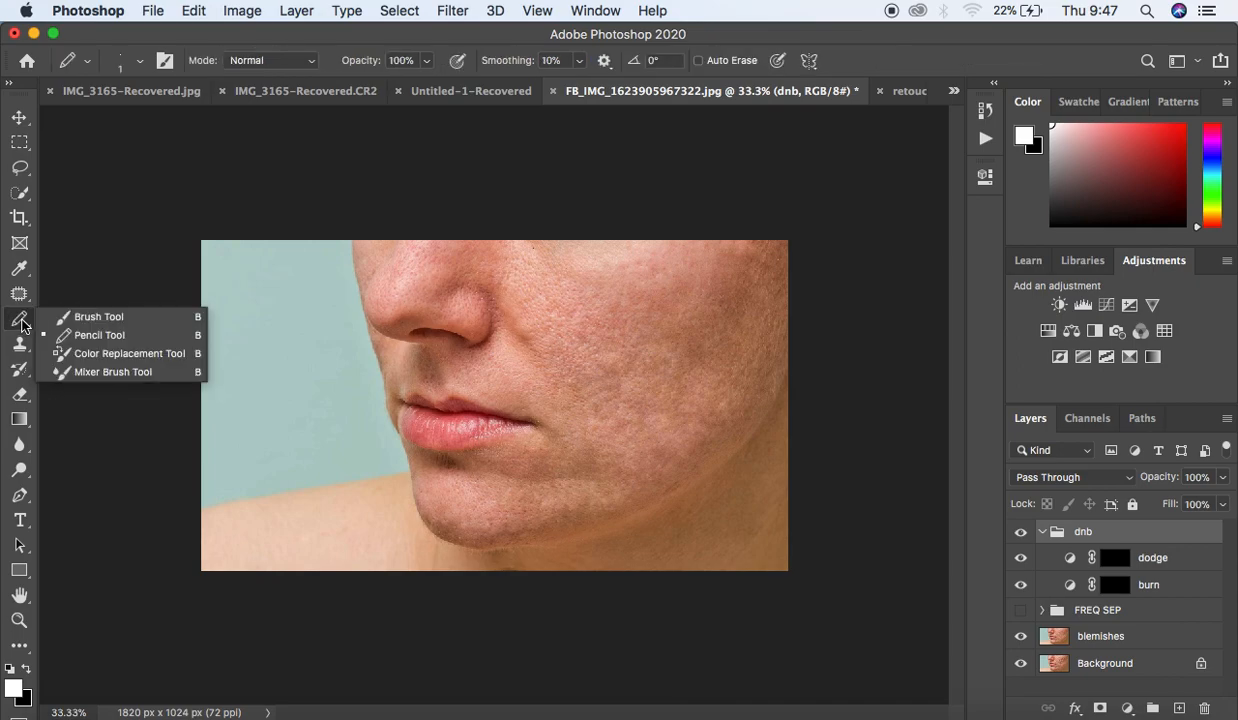
pyautogui.click(78, 315)
pyautogui.click(141, 66)
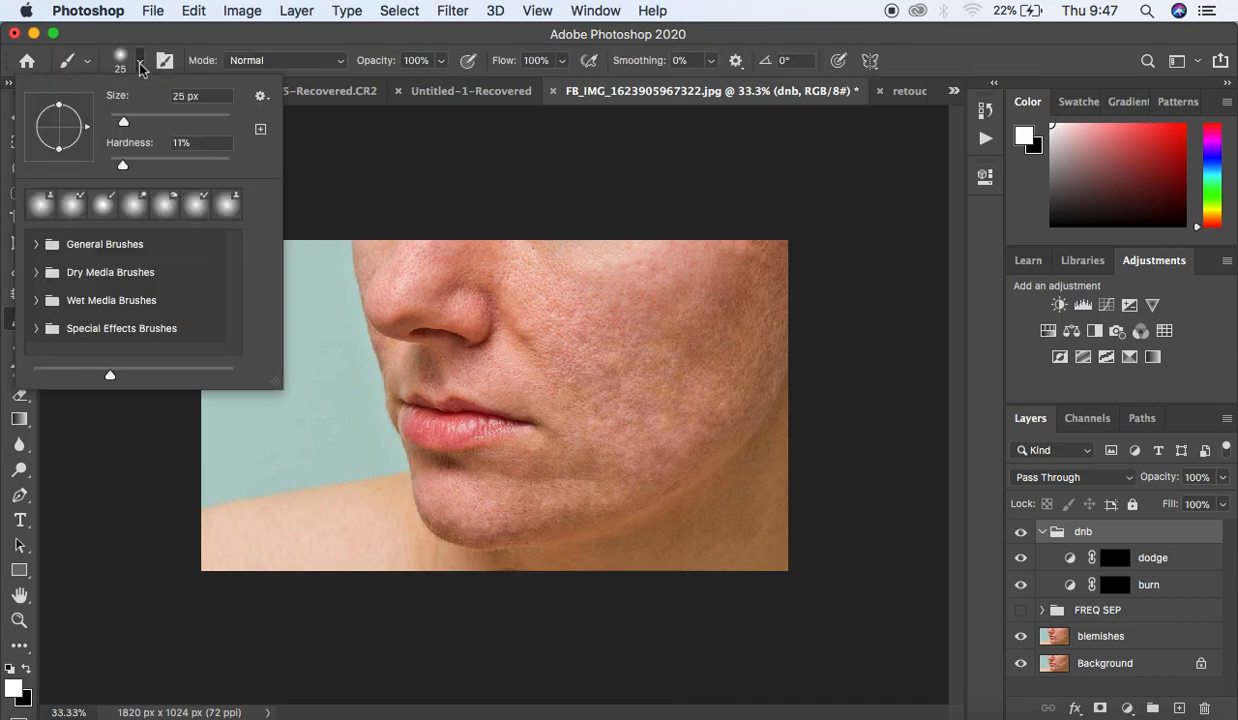
pyautogui.moveTo(124, 168); pyautogui.dragTo(110, 166)
pyautogui.click(360, 172)
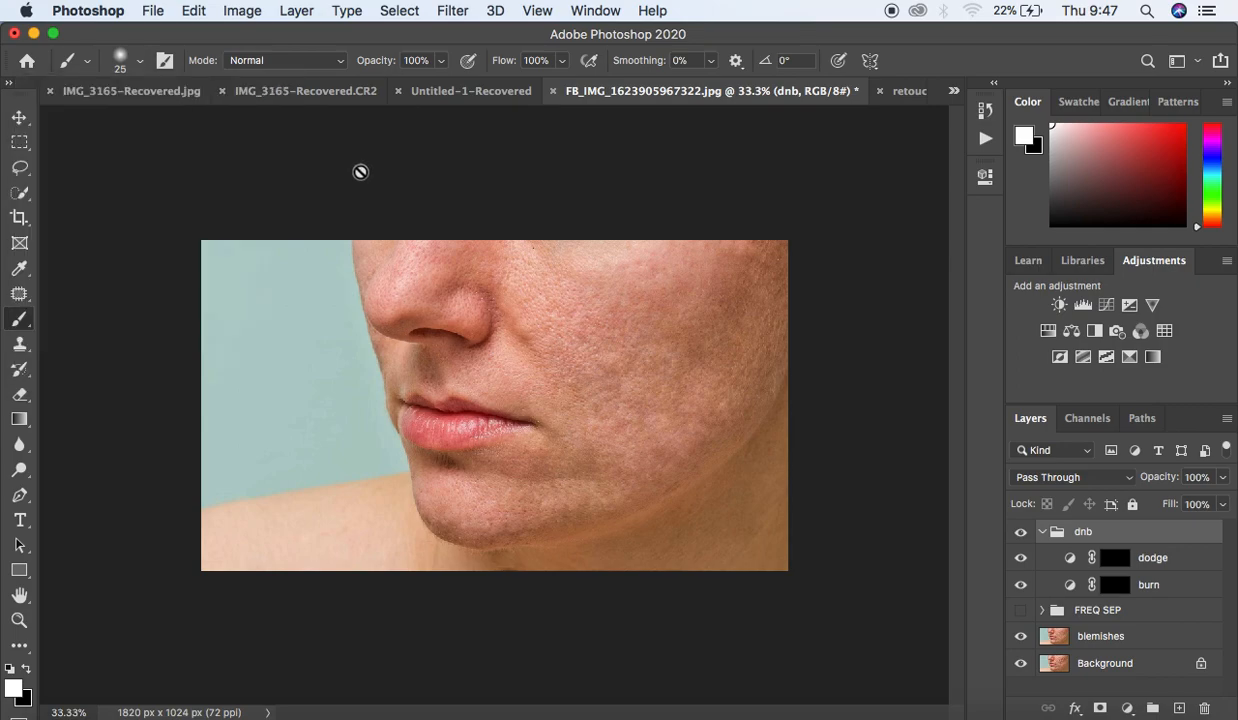
# Step: Set the brush opacity to 9% and make white the foreground color
pyautogui.moveTo(441, 66); pyautogui.dragTo(363, 89)
pyautogui.click(11, 670)
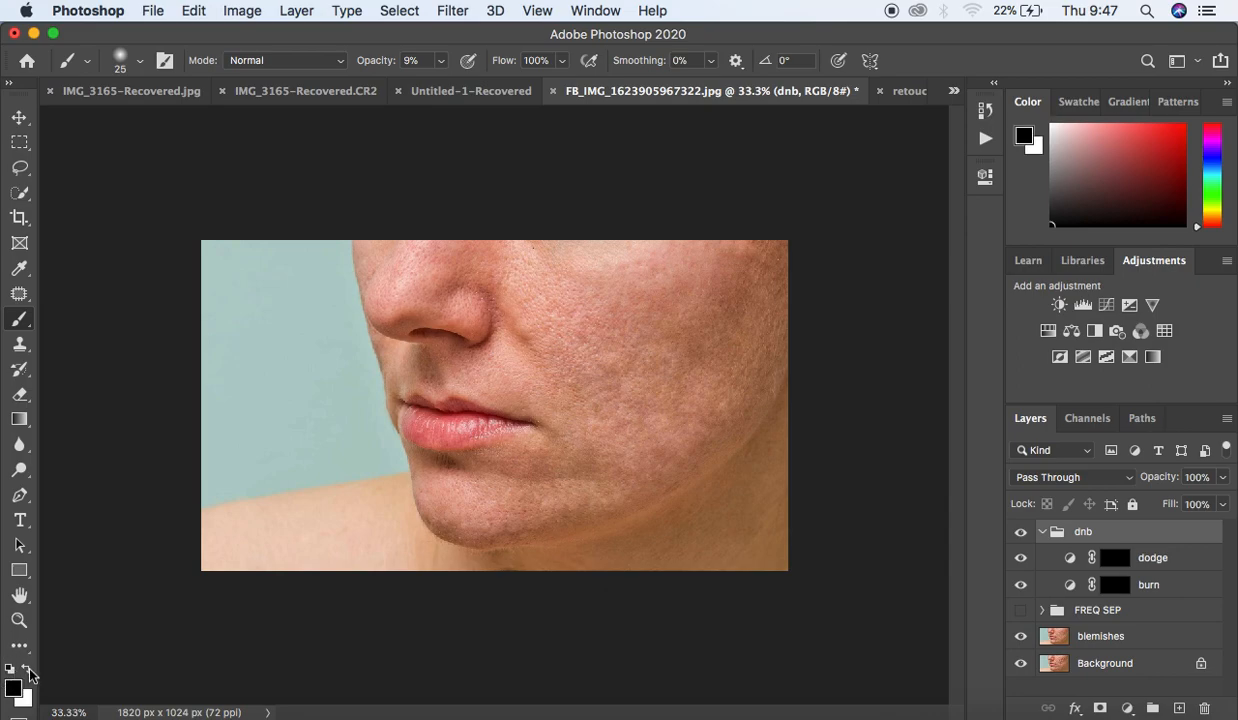
pyautogui.click(27, 671)
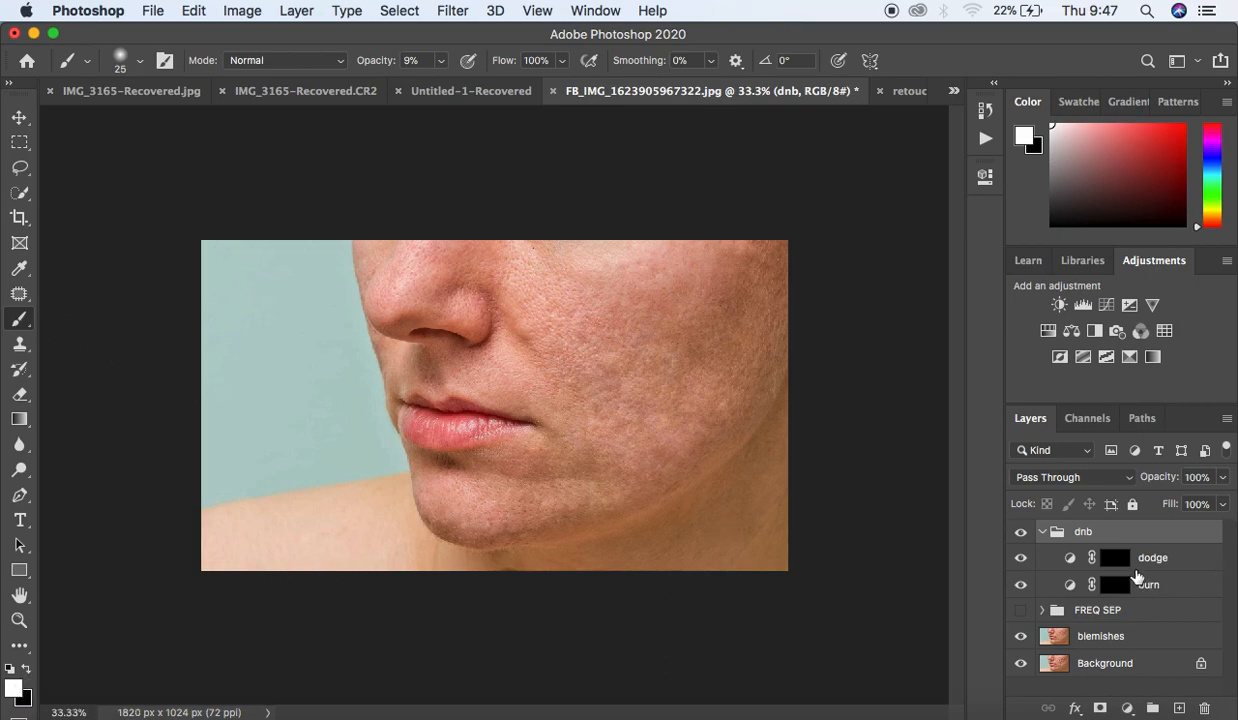
# Step: Paint white on the burn layer's mask to darken the cheek hollow, enlarging the brush to 175 px and 400 px
pyautogui.click(1117, 585)
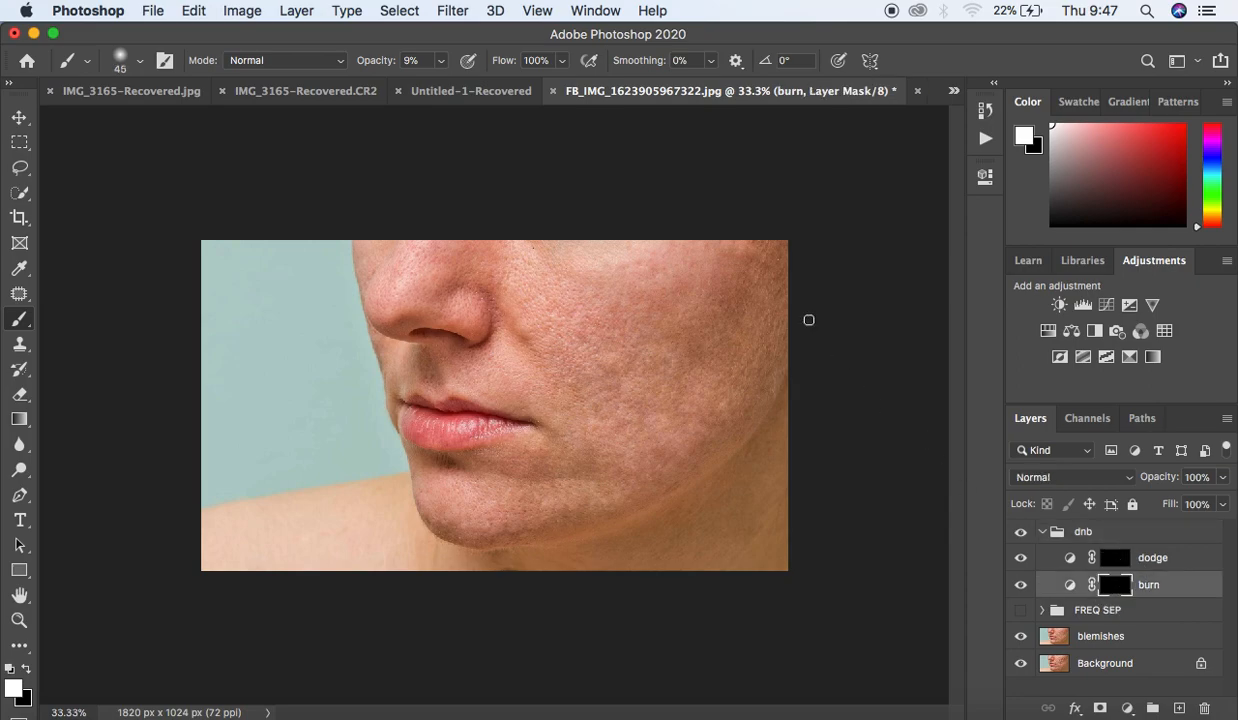
pyautogui.press(']')
pyautogui.press(']')
pyautogui.press(']')
pyautogui.press(']')
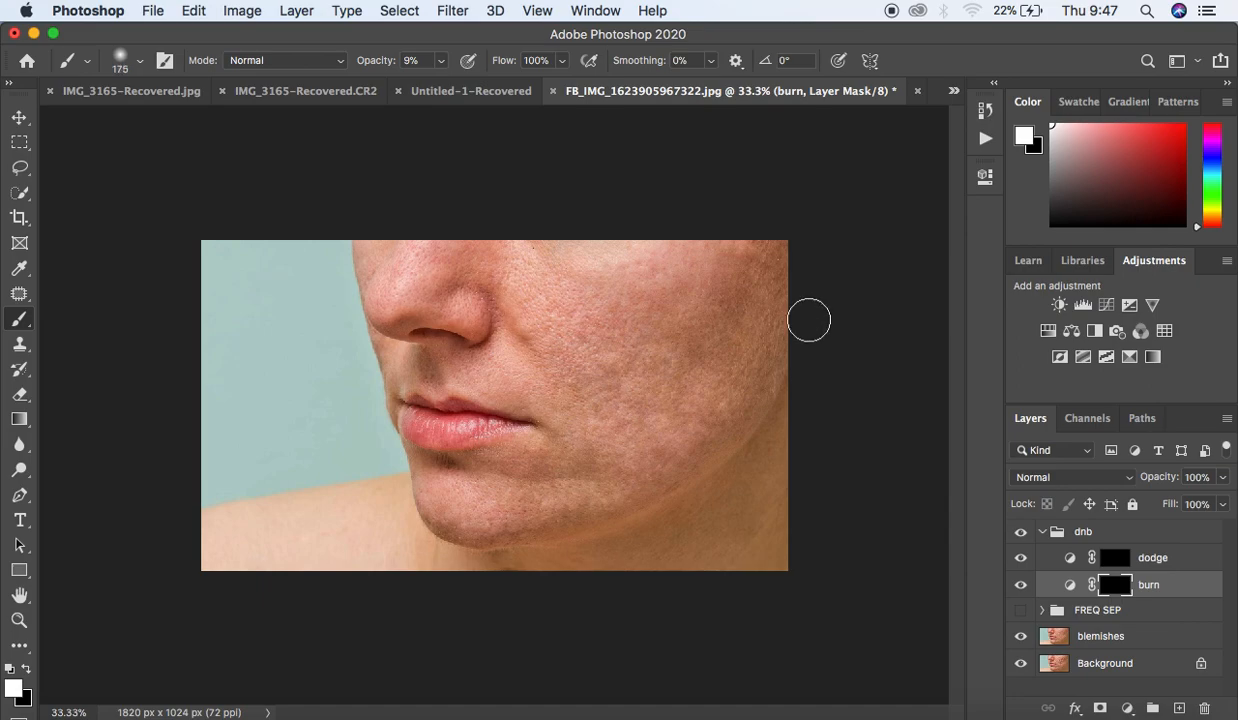
pyautogui.click(772, 241)
pyautogui.moveTo(772, 241); pyautogui.dragTo(643, 390)
pyautogui.press(']')
pyautogui.press(']')
pyautogui.press(']')
pyautogui.press(']')
pyautogui.moveTo(756, 239)
pyautogui.mouseDown()
pyautogui.moveTo(732, 262)
pyautogui.moveTo(663, 456)
pyautogui.moveTo(641, 387)
pyautogui.mouseUp()
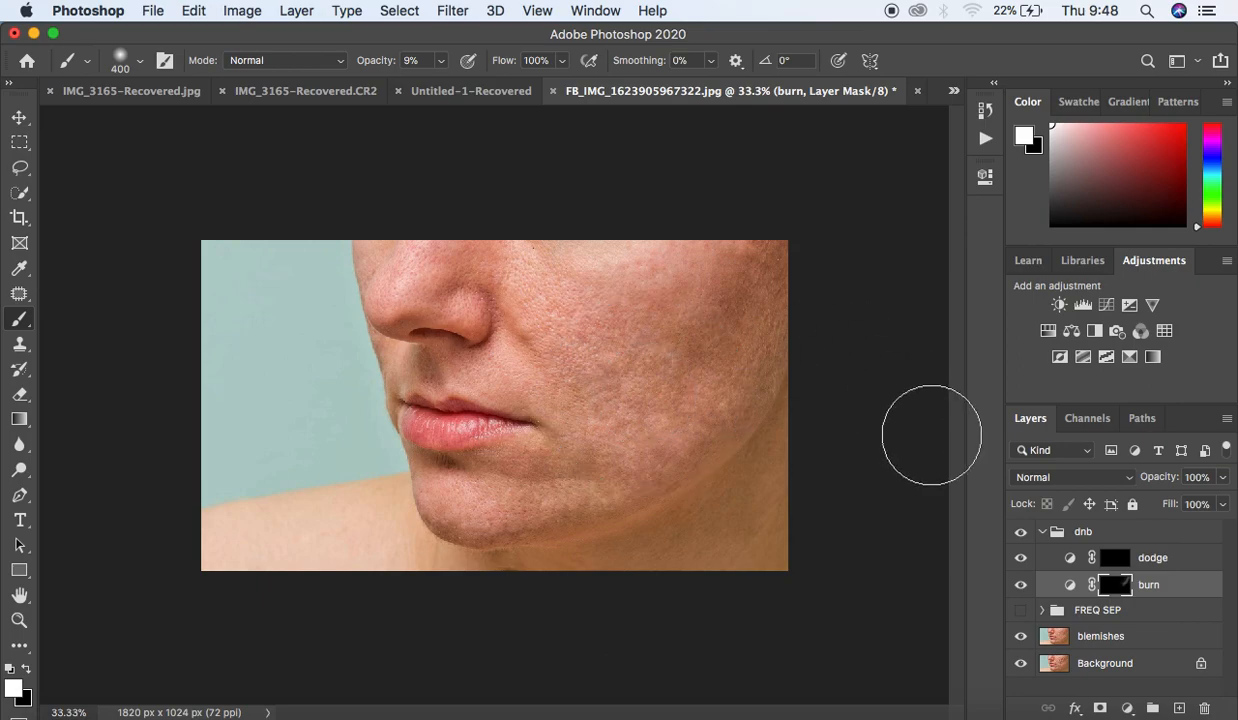
# Step: Show the FREQ SEP group and deepen the burn along the cheek contour with a 250 px brush
pyautogui.click(1020, 611)
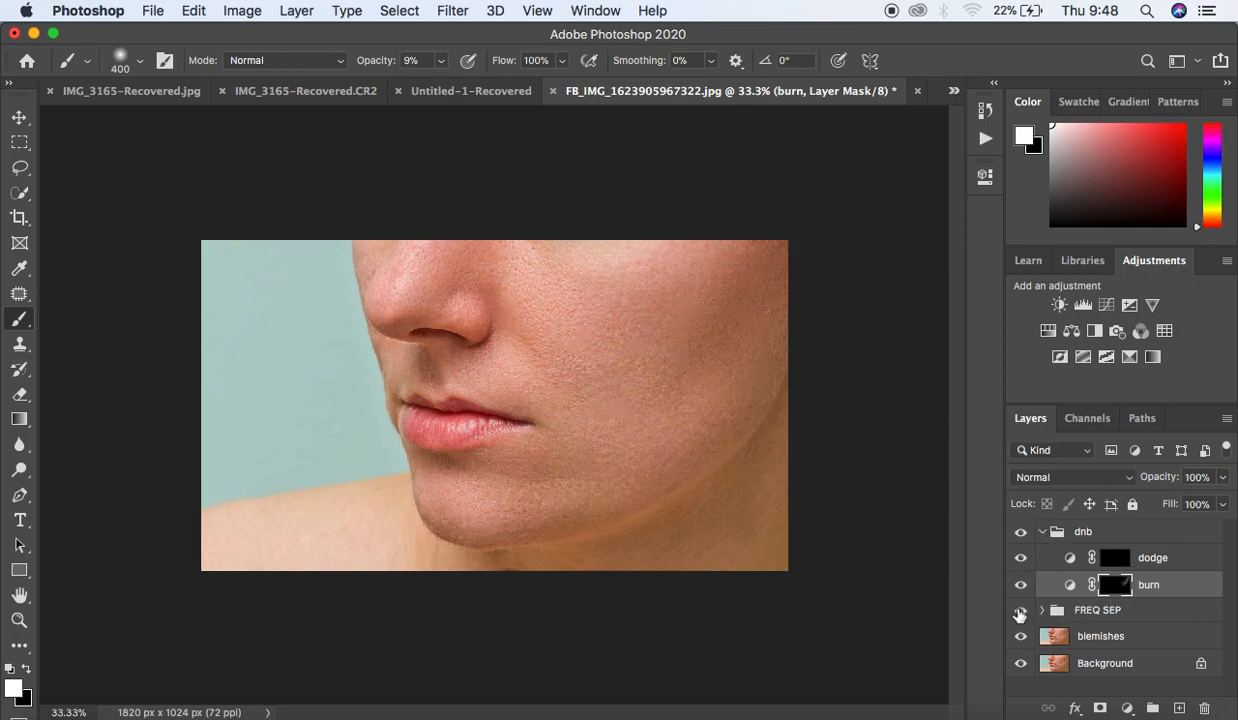
pyautogui.press('[')
pyautogui.press('[')
pyautogui.moveTo(758, 258)
pyautogui.mouseDown()
pyautogui.moveTo(686, 360)
pyautogui.moveTo(613, 395)
pyautogui.moveTo(682, 353)
pyautogui.moveTo(720, 300)
pyautogui.mouseUp()
pyautogui.moveTo(655, 367); pyautogui.dragTo(783, 211)
pyautogui.moveTo(630, 400)
pyautogui.mouseDown()
pyautogui.moveTo(700, 355)
pyautogui.moveTo(771, 237)
pyautogui.mouseUp()
pyautogui.moveTo(630, 387)
pyautogui.mouseDown()
pyautogui.moveTo(732, 307)
pyautogui.moveTo(763, 254)
pyautogui.mouseUp()
pyautogui.moveTo(645, 385)
pyautogui.mouseDown()
pyautogui.moveTo(683, 354)
pyautogui.moveTo(763, 213)
pyautogui.mouseUp()
# Step: Check the dnb group's effect on the face and add more burn strokes along the cheek hollow
pyautogui.click(1020, 532)
pyautogui.click(1020, 532)
pyautogui.click(1020, 532)
pyautogui.click(1020, 532)
pyautogui.click(690, 358)
pyautogui.moveTo(690, 358); pyautogui.dragTo(699, 343)
pyautogui.moveTo(757, 240)
pyautogui.mouseDown()
pyautogui.moveTo(651, 400)
pyautogui.moveTo(734, 304)
pyautogui.moveTo(787, 193)
pyautogui.mouseUp()
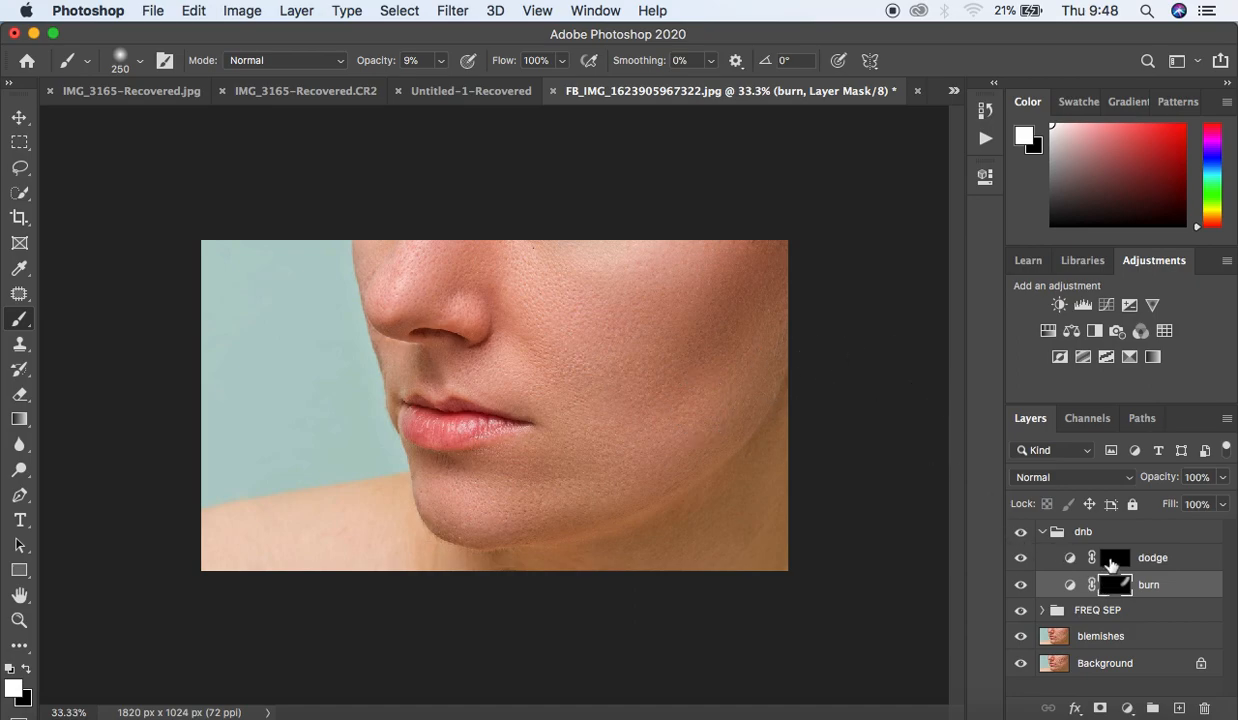
# Step: Paint white on the dodge layer's mask with a 250 px brush to brighten the chin and the upper cheek
pyautogui.moveTo(456, 497)
pyautogui.mouseDown()
pyautogui.moveTo(484, 506)
pyautogui.moveTo(457, 497)
pyautogui.mouseUp()
pyautogui.press('[')
pyautogui.press('[')
pyautogui.press('[')
pyautogui.press(']')
pyautogui.press(']')
pyautogui.press(']')
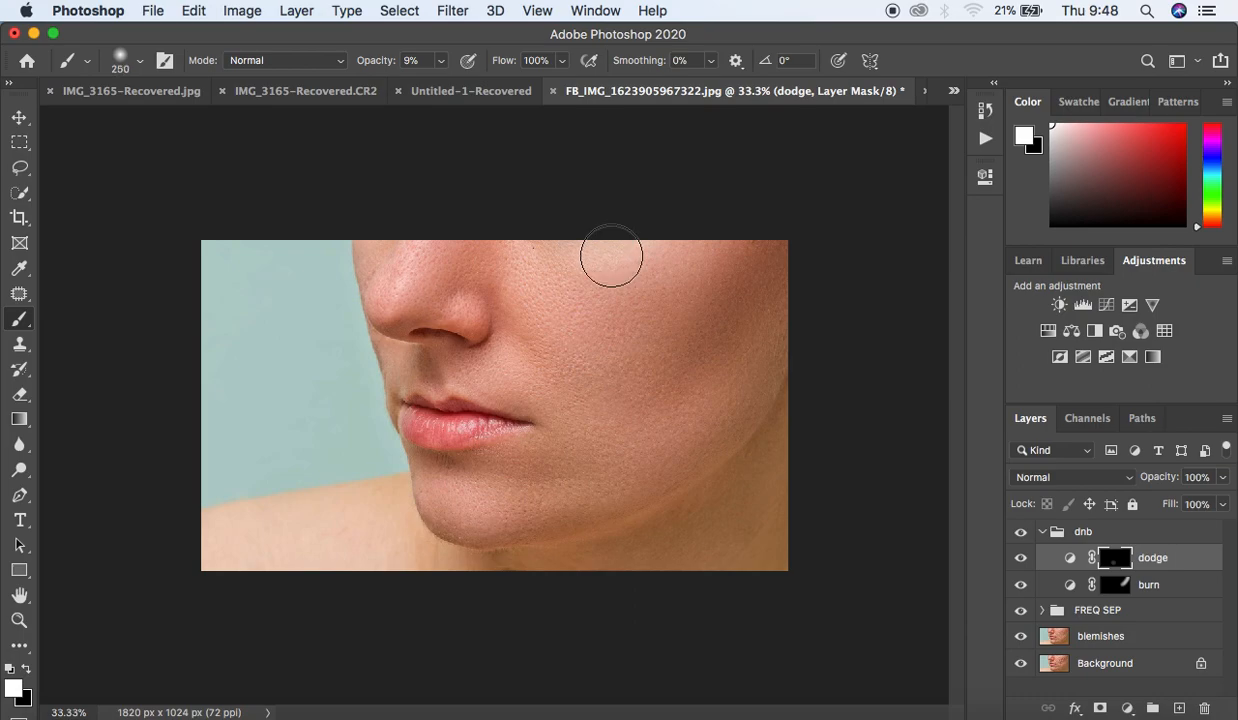
pyautogui.moveTo(575, 261)
pyautogui.mouseDown()
pyautogui.moveTo(641, 257)
pyautogui.moveTo(693, 222)
pyautogui.moveTo(591, 252)
pyautogui.moveTo(669, 256)
pyautogui.moveTo(700, 245)
pyautogui.mouseUp()
pyautogui.moveTo(593, 251)
pyautogui.mouseDown()
pyautogui.moveTo(708, 245)
pyautogui.moveTo(642, 260)
pyautogui.moveTo(709, 234)
pyautogui.moveTo(614, 252)
pyautogui.moveTo(672, 245)
pyautogui.mouseUp()
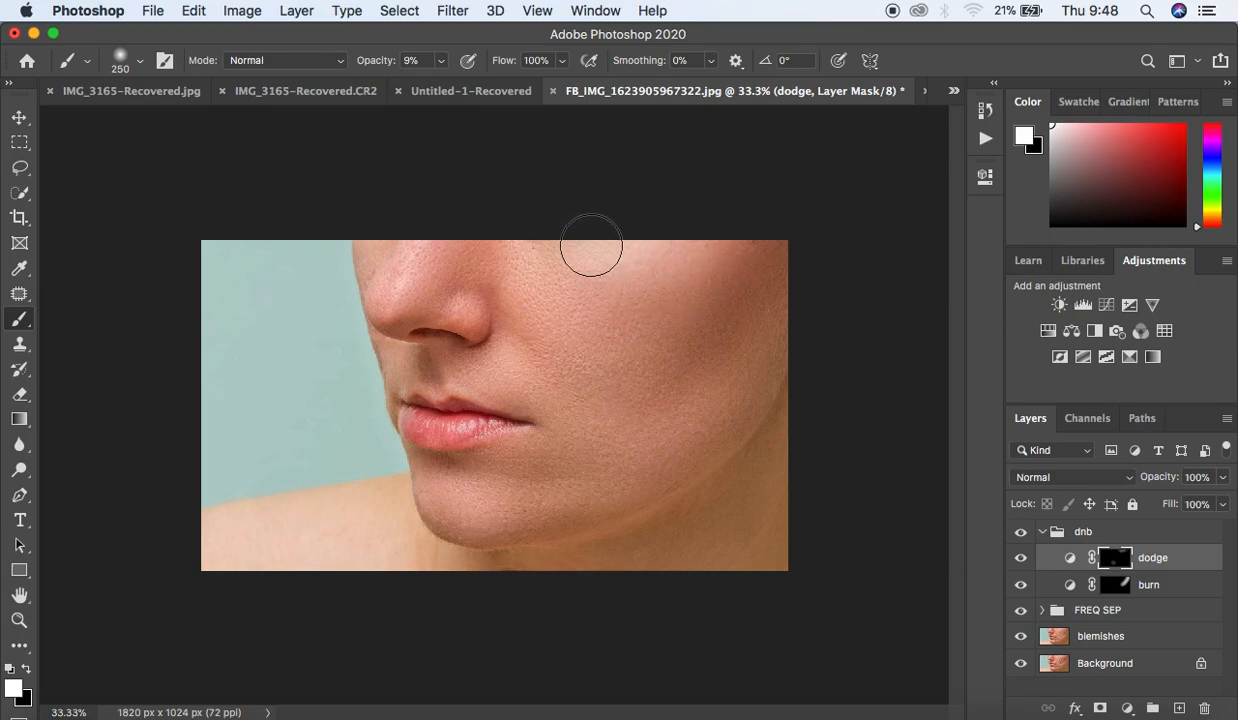
# Step: Brighten the lower nose on the dodge mask with a 100 px brush
pyautogui.press('[')
pyautogui.press('[')
pyautogui.press('[')
pyautogui.press('[')
pyautogui.press('[')
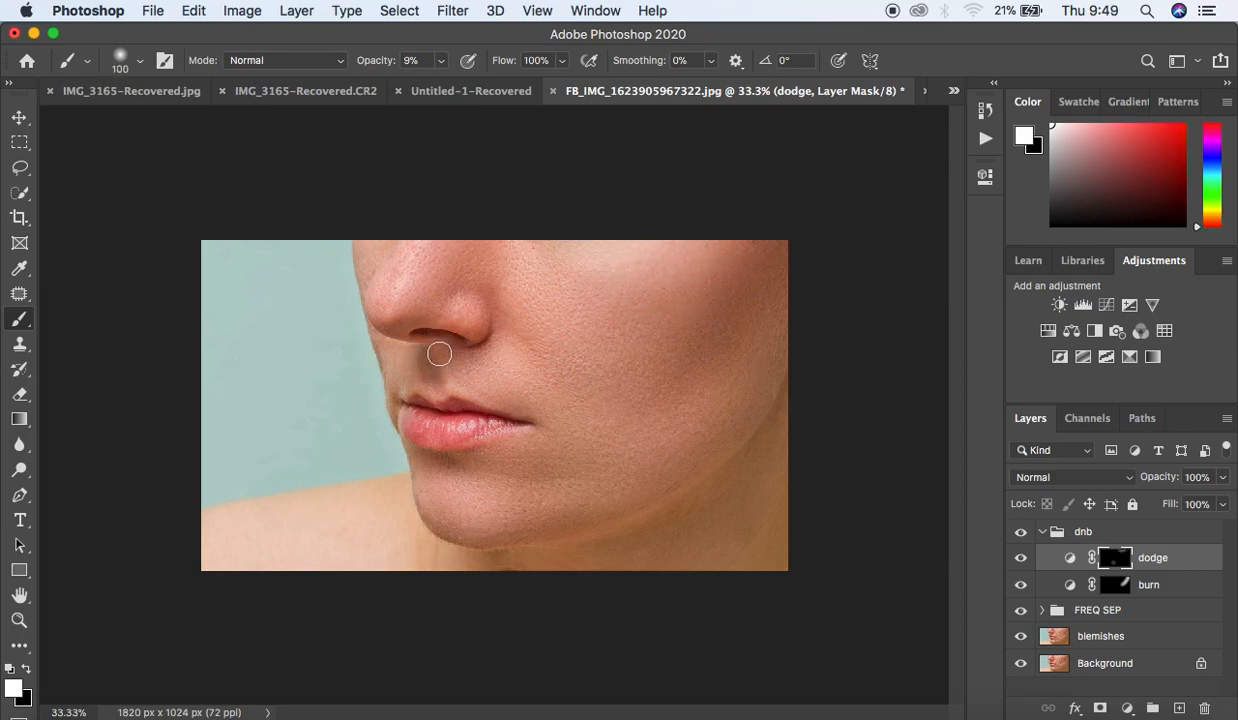
pyautogui.moveTo(406, 293)
pyautogui.mouseDown()
pyautogui.moveTo(420, 245)
pyautogui.moveTo(387, 284)
pyautogui.moveTo(420, 246)
pyautogui.moveTo(386, 312)
pyautogui.moveTo(461, 309)
pyautogui.mouseUp()
# Step: Darken the side of the nose on the burn layer's mask with a 175 px brush
pyautogui.click(1113, 586)
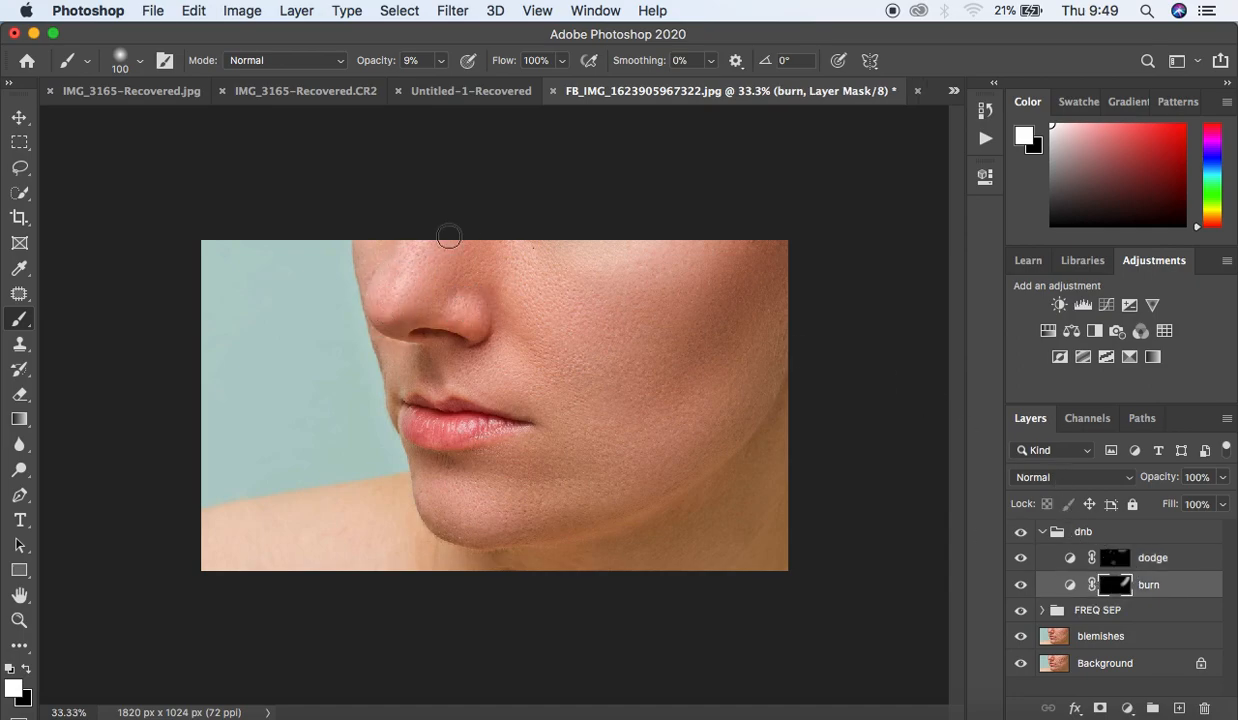
pyautogui.press(']')
pyautogui.press(']')
pyautogui.press(']')
pyautogui.moveTo(475, 243)
pyautogui.mouseDown()
pyautogui.moveTo(431, 297)
pyautogui.moveTo(500, 225)
pyautogui.moveTo(442, 288)
pyautogui.moveTo(468, 240)
pyautogui.mouseUp()
# Step: Compare the portrait with and without the dnb group, viewing it at 25% zoom
pyautogui.click(1018, 543)
pyautogui.click(1018, 543)
pyautogui.click(1018, 543)
pyautogui.click(1018, 543)
pyautogui.click(1018, 543)
pyautogui.click(1018, 543)
pyautogui.press('super+minus')
pyautogui.press('super+minus')
pyautogui.press('super+equal')
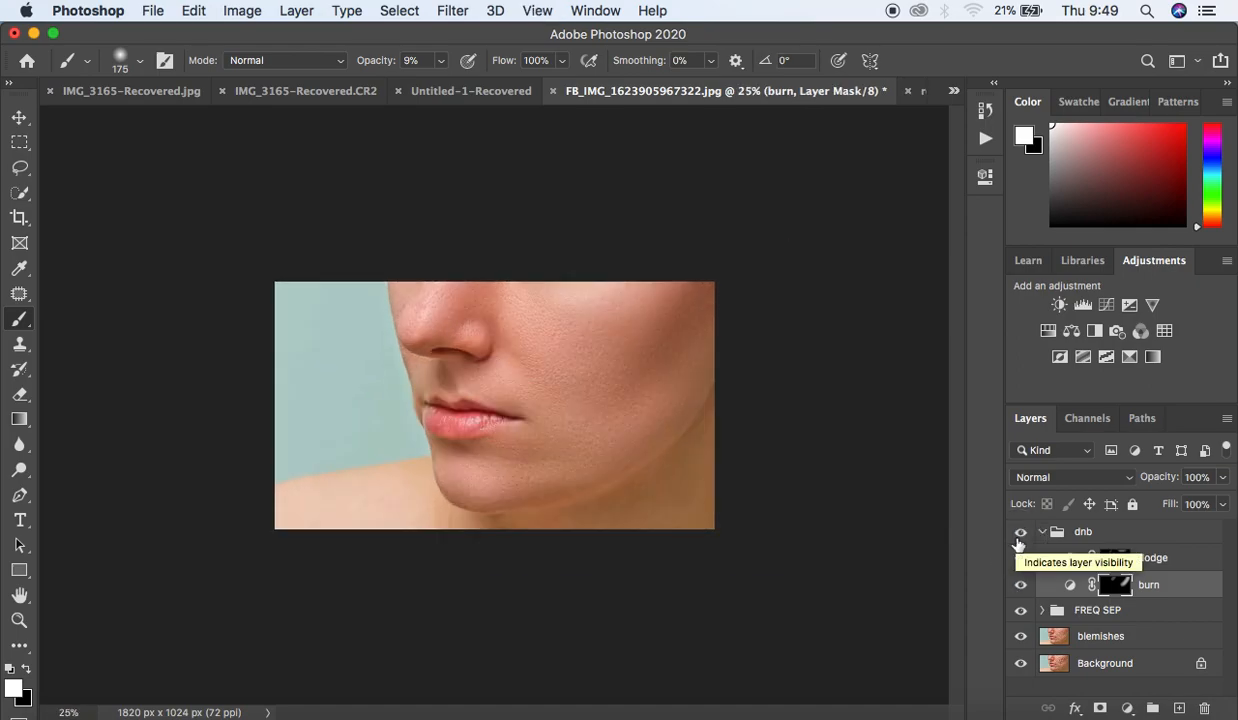
pyautogui.click(1021, 535)
pyautogui.click(1021, 535)
pyautogui.click(1021, 535)
pyautogui.click(1021, 535)
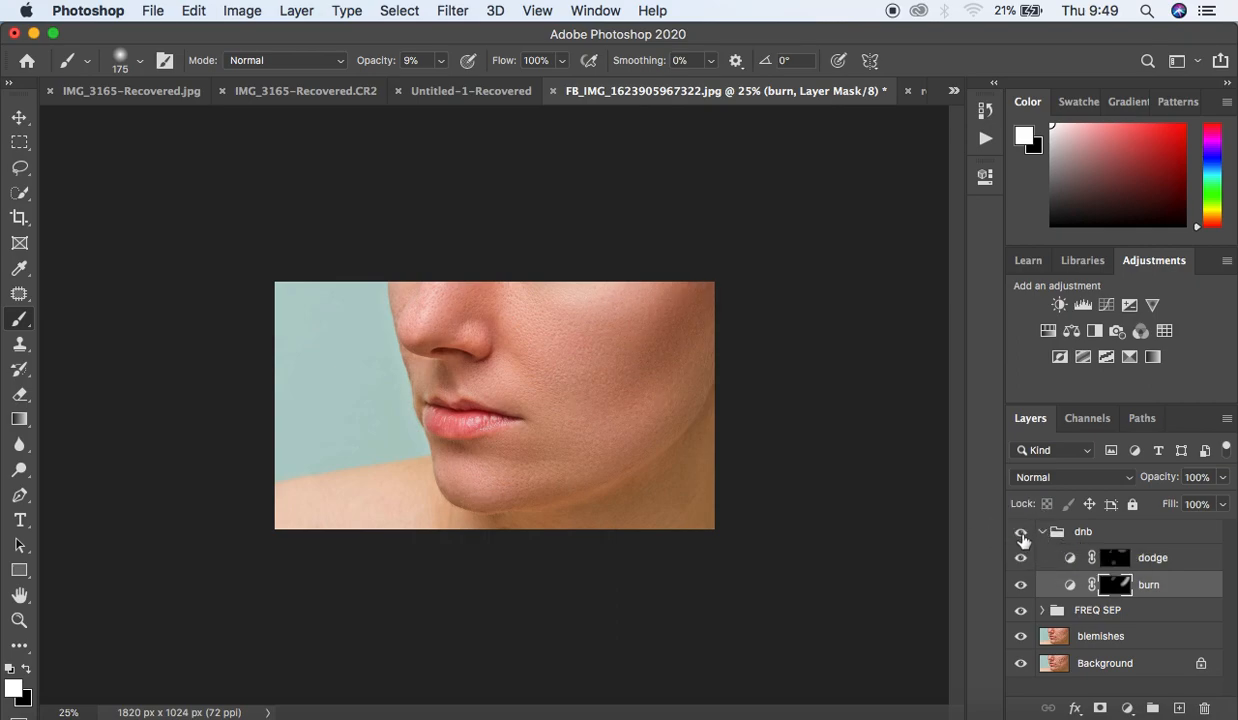
# Step: Compare the original Background layer alone with the fully retouched portrait
pyautogui.keyDown('alt'); pyautogui.click(1021, 665); pyautogui.keyUp('alt')
pyautogui.keyDown('alt'); pyautogui.click(1021, 665); pyautogui.keyUp('alt')
pyautogui.keyDown('alt'); pyautogui.click(1021, 666); pyautogui.keyUp('alt')
pyautogui.keyDown('alt'); pyautogui.click(1021, 665); pyautogui.keyUp('alt')
pyautogui.keyDown('alt'); pyautogui.click(1021, 665); pyautogui.keyUp('alt')
pyautogui.keyDown('alt'); pyautogui.click(1021, 665); pyautogui.keyUp('alt')
pyautogui.keyDown('alt'); pyautogui.click(1021, 665); pyautogui.keyUp('alt')
pyautogui.keyDown('alt'); pyautogui.click(1021, 666); pyautogui.keyUp('alt')
pyautogui.keyDown('alt'); pyautogui.click(1021, 666); pyautogui.keyUp('alt')
pyautogui.keyDown('alt'); pyautogui.click(1021, 666); pyautogui.keyUp('alt')
pyautogui.keyDown('alt'); pyautogui.click(1021, 666); pyautogui.keyUp('alt')
pyautogui.keyDown('alt'); pyautogui.click(1021, 666); pyautogui.keyUp('alt')
pyautogui.keyDown('alt'); pyautogui.click(1021, 666); pyautogui.keyUp('alt')
pyautogui.keyDown('alt'); pyautogui.click(1021, 666); pyautogui.keyUp('alt')
pyautogui.keyDown('alt'); pyautogui.click(1021, 666); pyautogui.keyUp('alt')
pyautogui.keyDown('alt'); pyautogui.click(1021, 666); pyautogui.keyUp('alt')
pyautogui.keyDown('alt'); pyautogui.click(1021, 666); pyautogui.keyUp('alt')
pyautogui.keyDown('alt'); pyautogui.click(1021, 666); pyautogui.keyUp('alt')
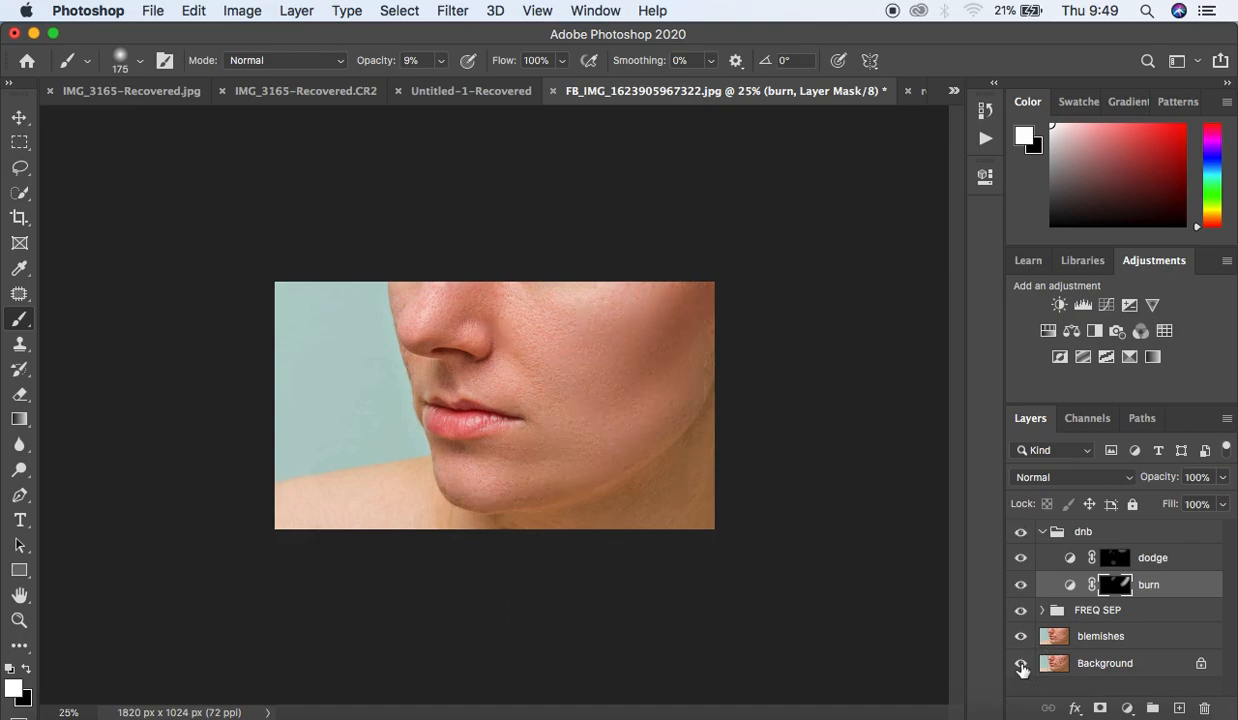